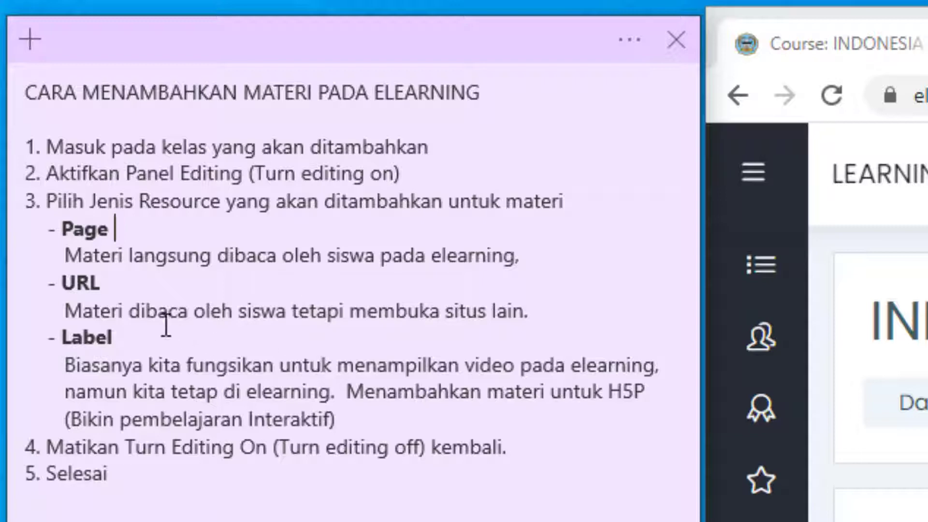
Review the sticky note's steps for adding e-learning material, especially the URL and Label resource descriptions.
{"action": "left_click_drag", "start_coordinate": [94, 308], "coordinate": [592, 317]}
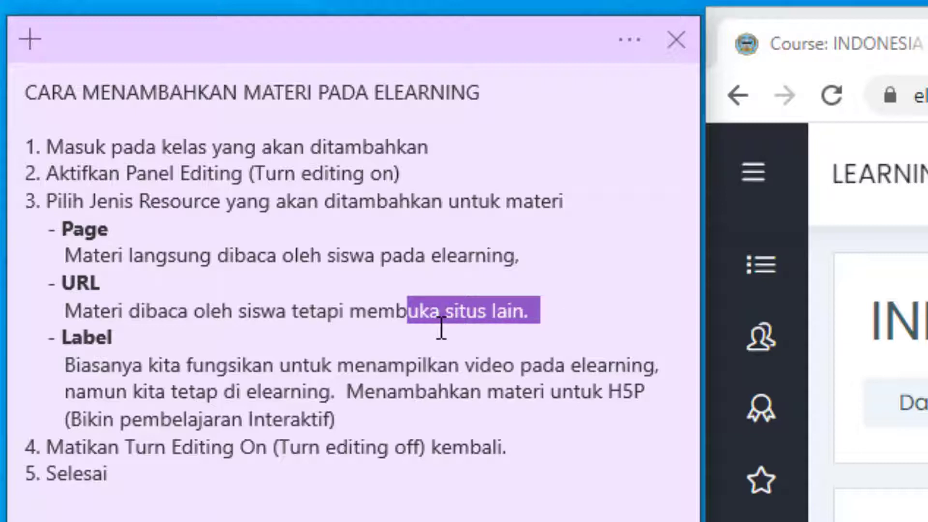
{"action": "left_click", "coordinate": [135, 391]}
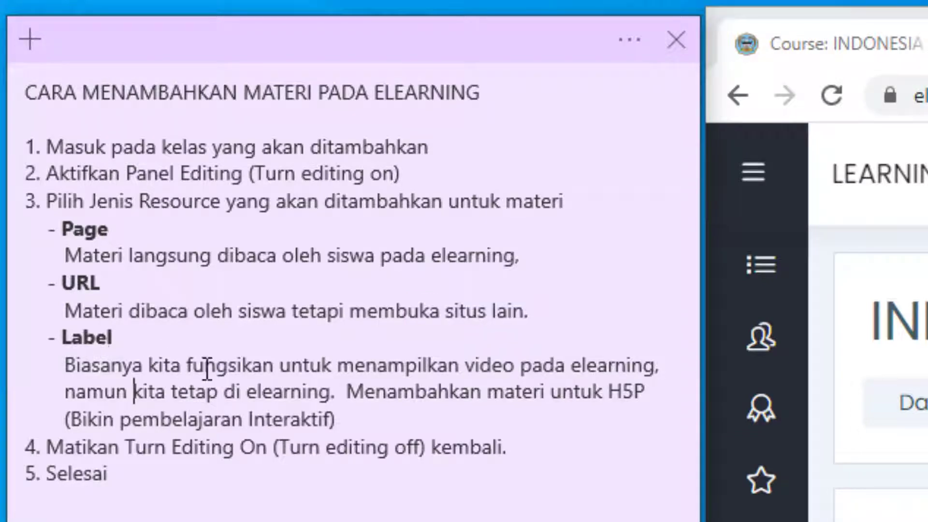
{"action": "left_click_drag", "start_coordinate": [341, 364], "coordinate": [606, 364]}
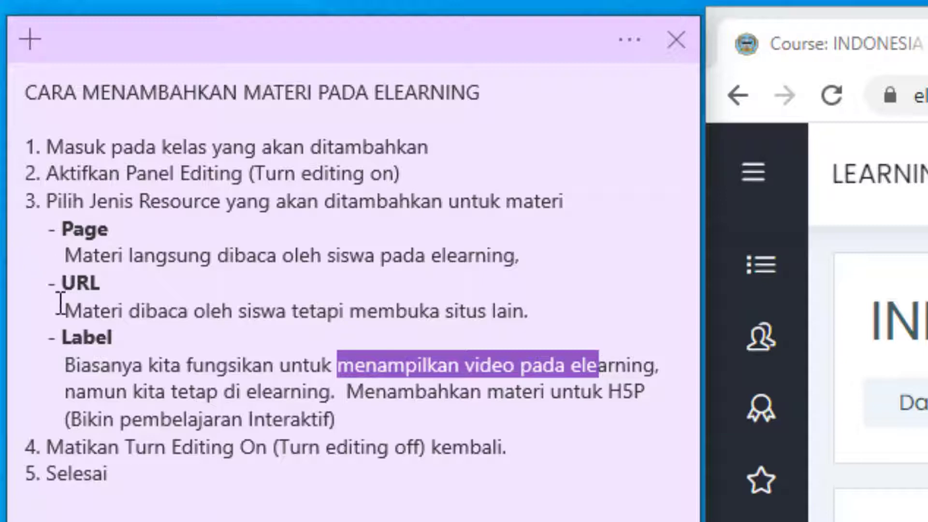
{"action": "left_click_drag", "start_coordinate": [59, 310], "coordinate": [512, 320]}
{"action": "left_click", "coordinate": [547, 317]}
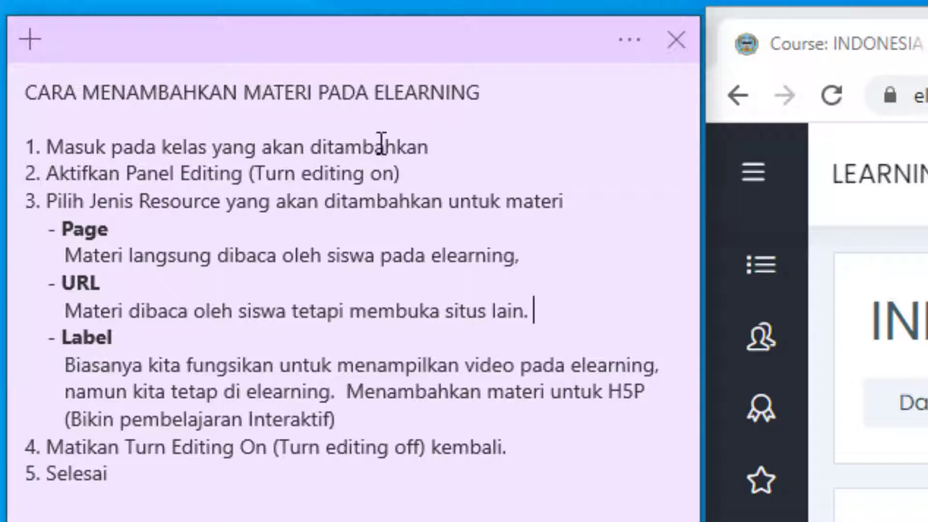
{"action": "left_click", "coordinate": [212, 471]}
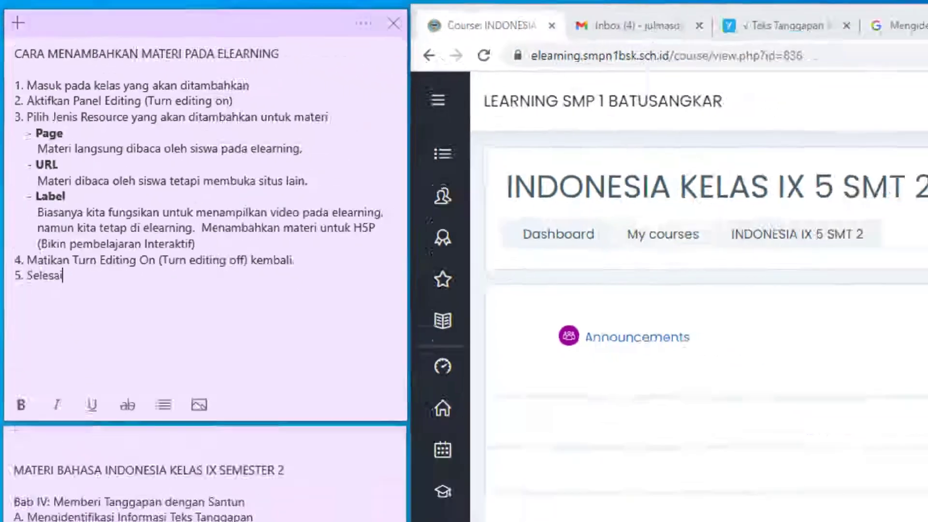
Review the Bab IV topics in the note listing the Bahasa Indonesia Kelas IX Semester 2 materials.
{"action": "left_click", "coordinate": [75, 311]}
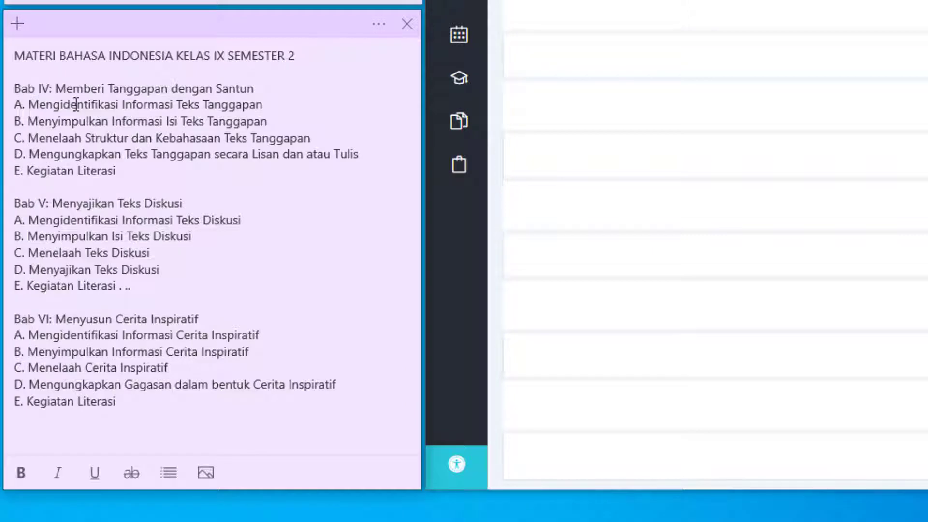
{"action": "left_click_drag", "start_coordinate": [72, 89], "coordinate": [269, 97]}
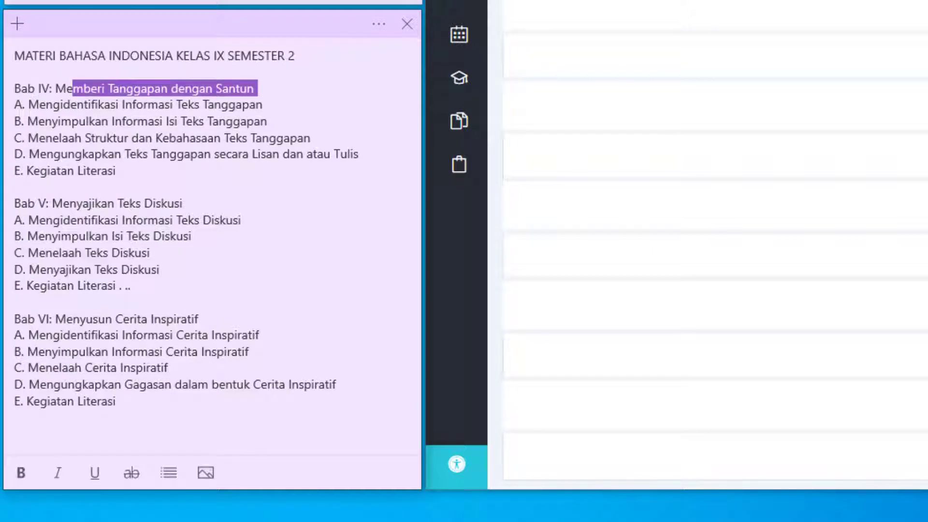
{"action": "left_click_drag", "start_coordinate": [100, 105], "coordinate": [222, 106]}
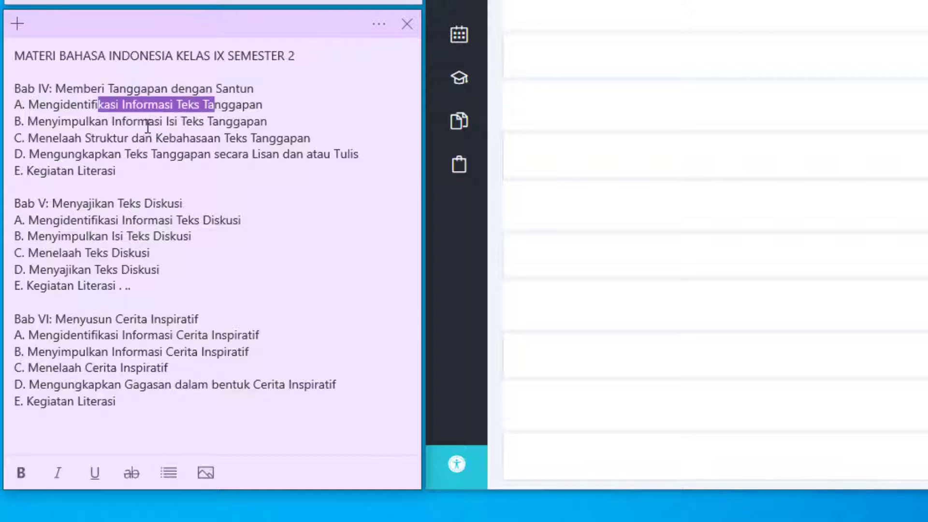
{"action": "left_click", "coordinate": [147, 121]}
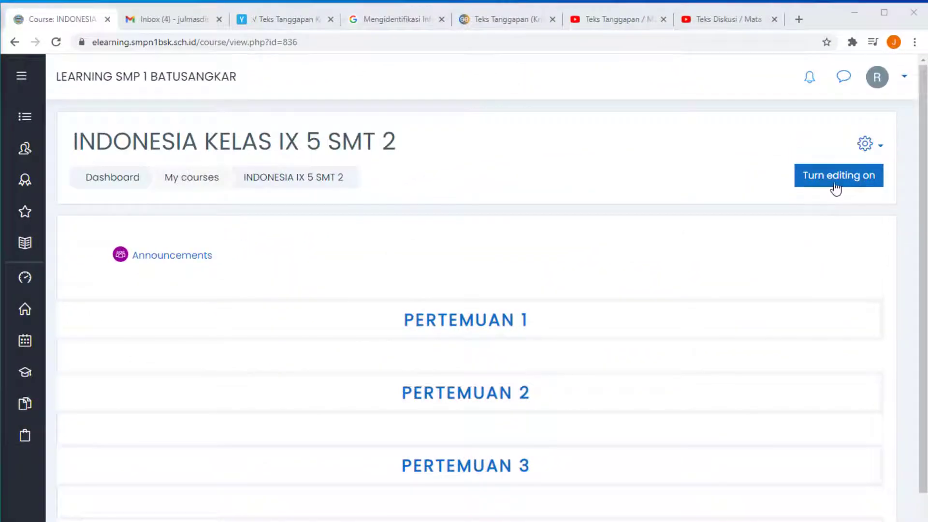
Turn on editing for the course INDONESIA KELAS IX 5 SMT 2.
{"action": "left_click", "coordinate": [836, 188]}
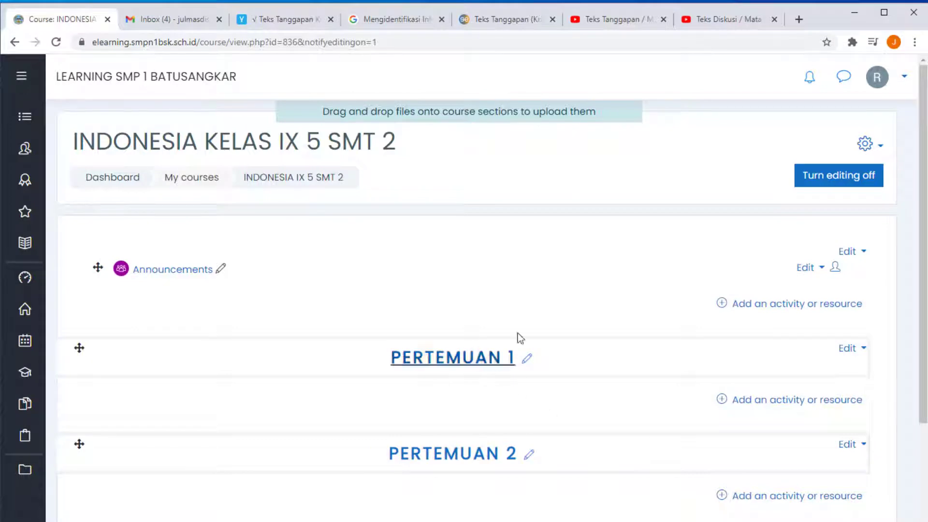
{"action": "scroll", "coordinate": [460, 470], "scroll_direction": "down", "scroll_amount": 3}
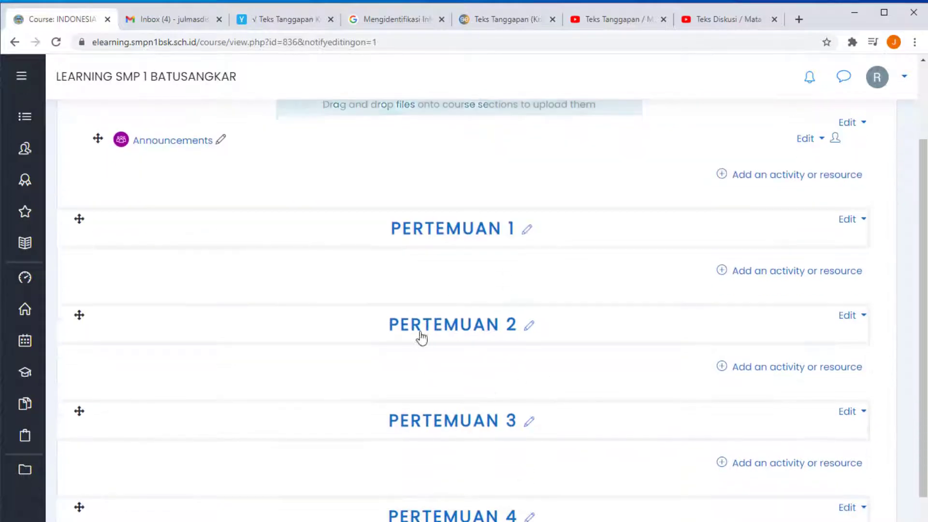
{"action": "scroll", "coordinate": [420, 335], "scroll_direction": "up", "scroll_amount": 3}
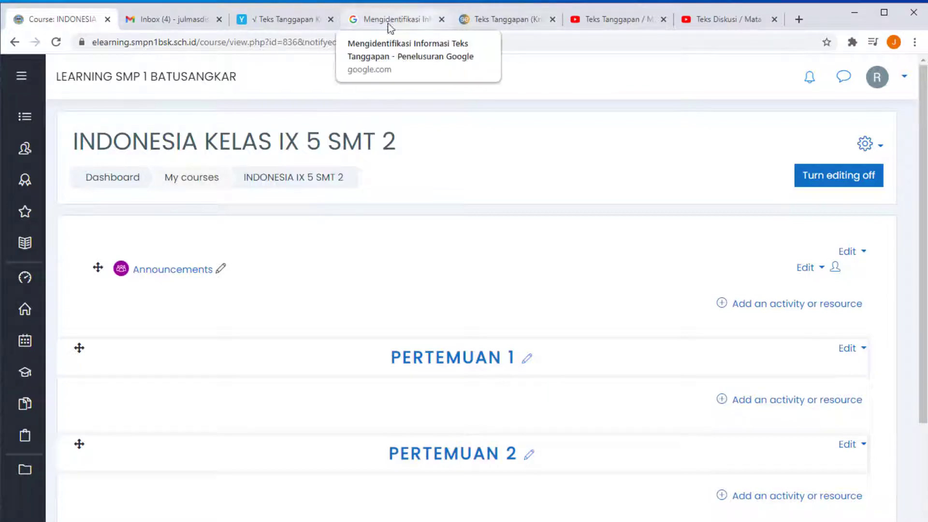
Look over the title and introduction of the yuksinau.id article on Teks Tanggapan Kritis.
{"action": "left_click", "coordinate": [294, 19]}
{"action": "scroll", "coordinate": [361, 347], "scroll_direction": "up", "scroll_amount": 10}
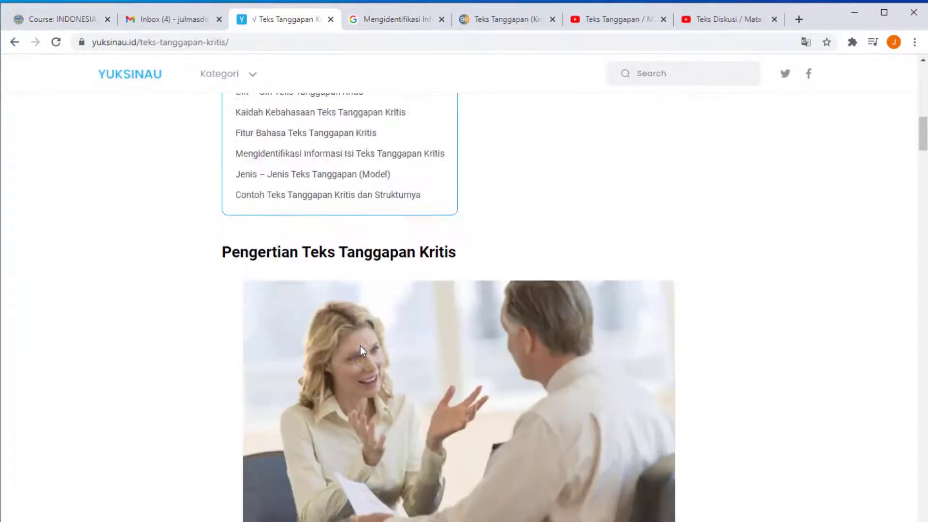
{"action": "scroll", "coordinate": [362, 357], "scroll_direction": "up", "scroll_amount": 10}
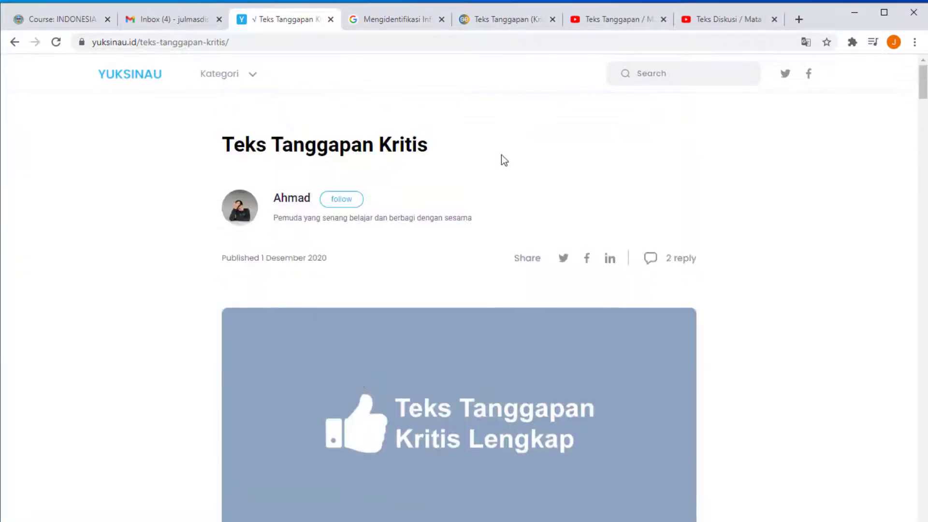
{"action": "scroll", "coordinate": [550, 286], "scroll_direction": "down", "scroll_amount": 6}
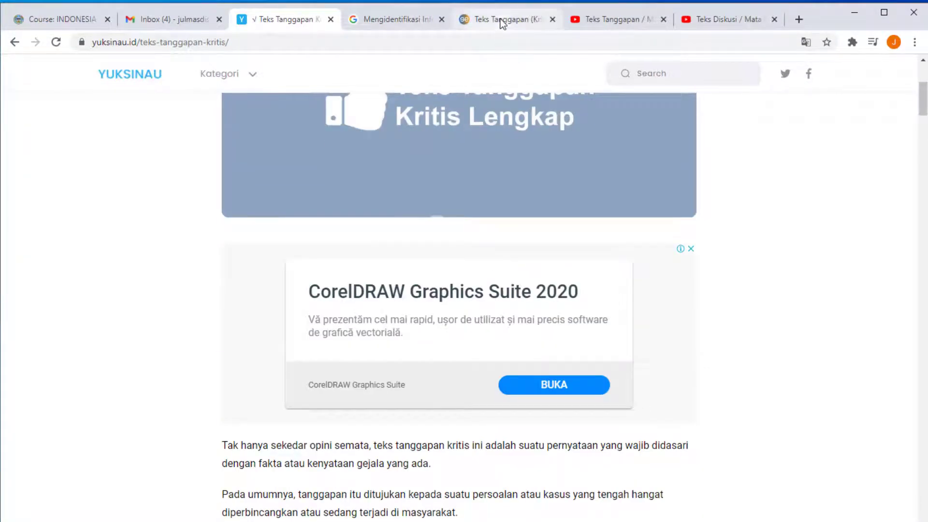
Examine the serupa.id article on Teks Tanggapan (Kritis/Pujian) from its title through to the references.
{"action": "left_click", "coordinate": [506, 20]}
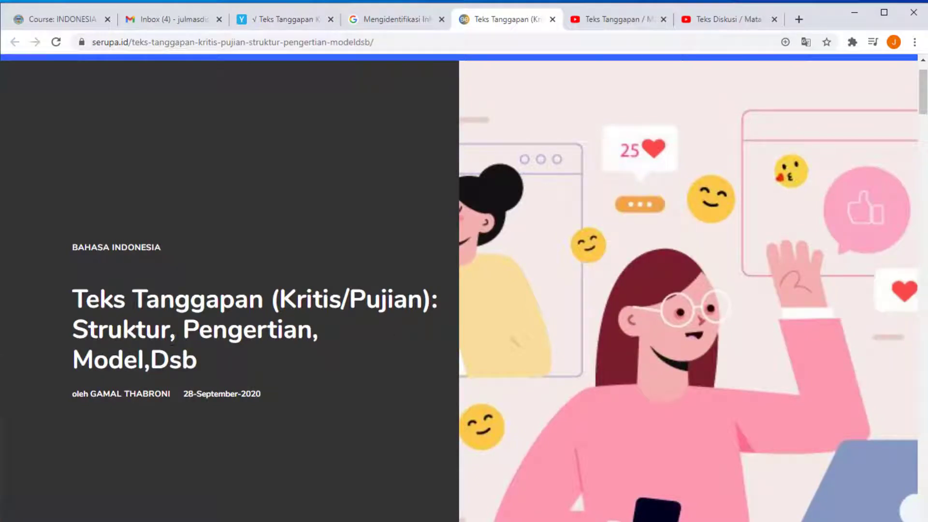
{"action": "scroll", "coordinate": [277, 399], "scroll_direction": "down", "scroll_amount": 15}
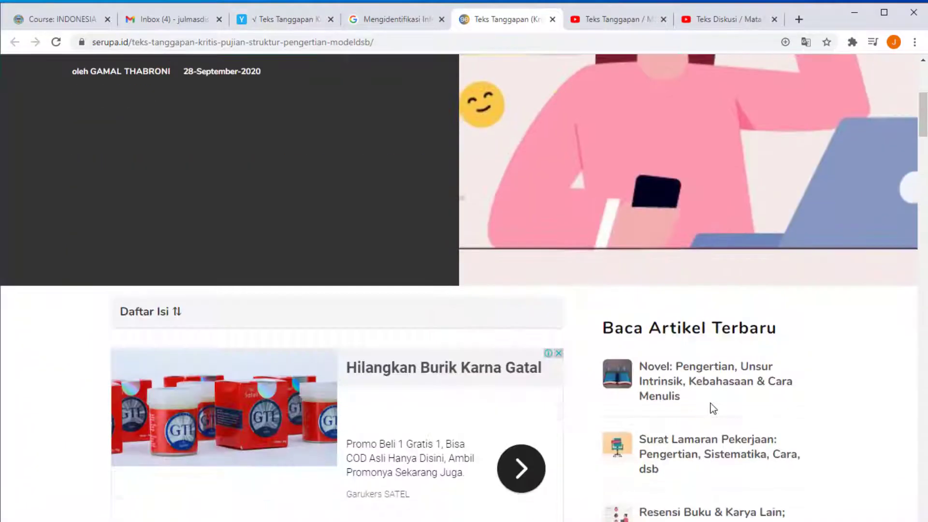
{"action": "scroll", "coordinate": [277, 399], "scroll_direction": "down", "scroll_amount": 6}
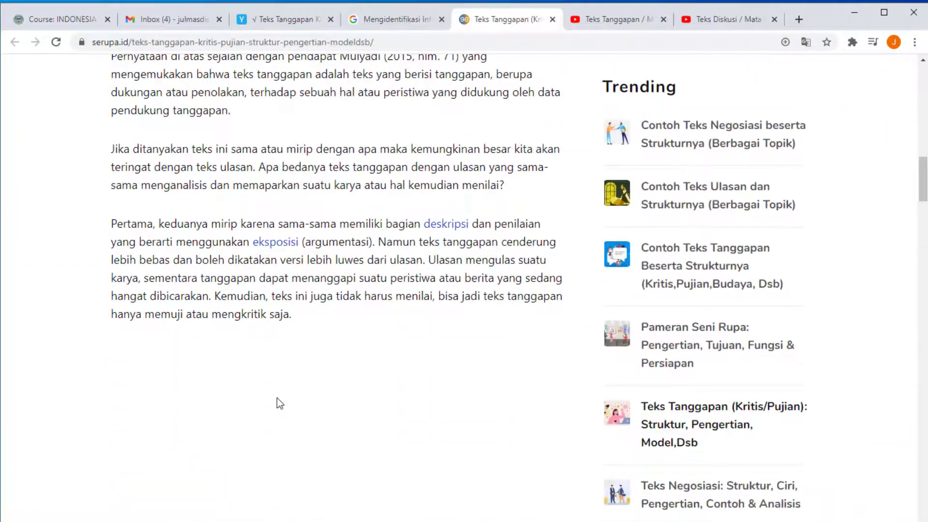
{"action": "scroll", "coordinate": [158, 301], "scroll_direction": "down", "scroll_amount": 5}
{"action": "scroll", "coordinate": [120, 358], "scroll_direction": "down", "scroll_amount": 6}
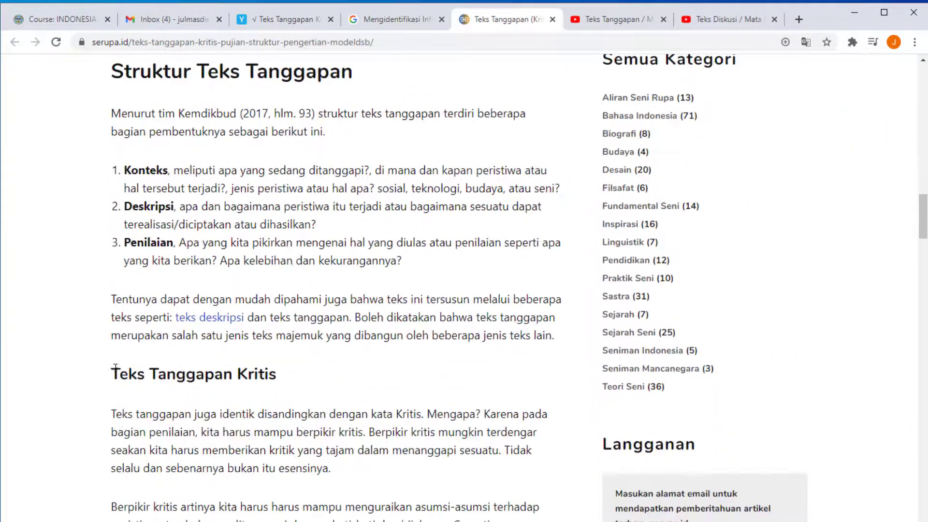
{"action": "scroll", "coordinate": [158, 410], "scroll_direction": "down", "scroll_amount": 20}
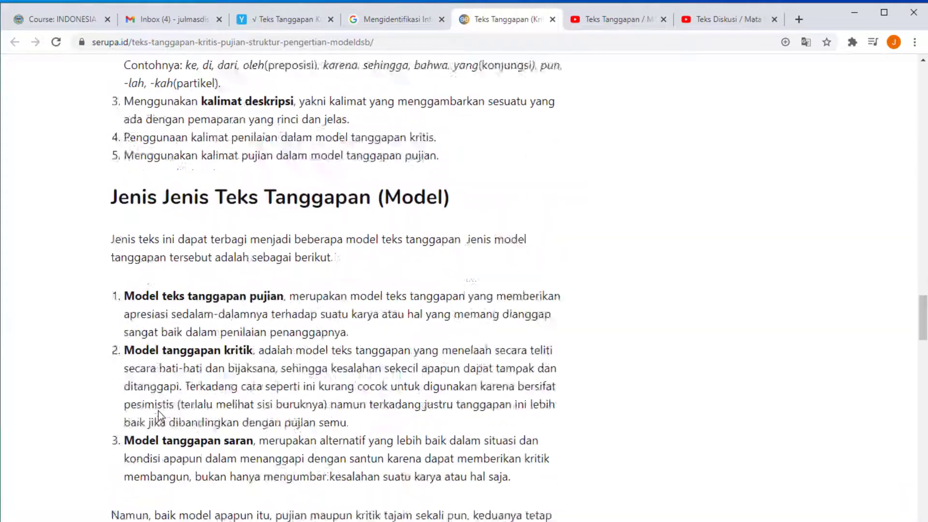
{"action": "scroll", "coordinate": [161, 414], "scroll_direction": "down", "scroll_amount": 20}
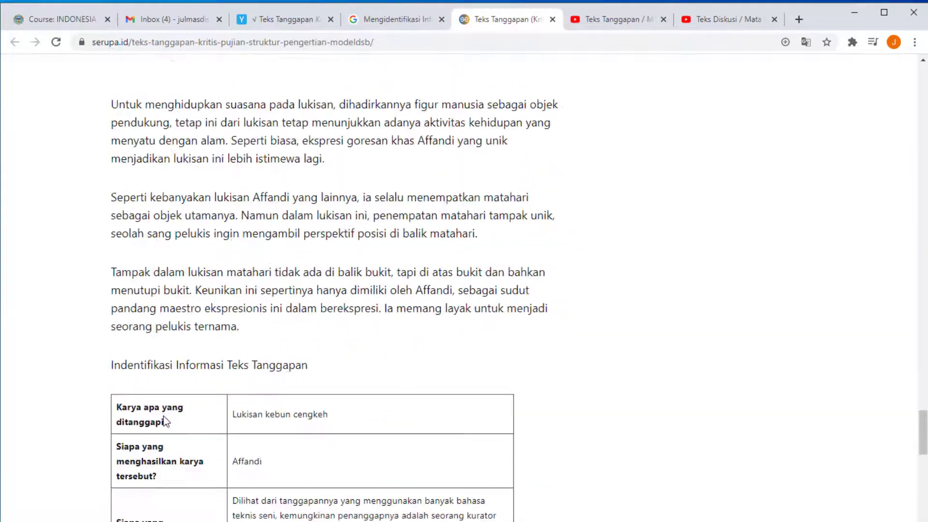
{"action": "scroll", "coordinate": [171, 414], "scroll_direction": "down", "scroll_amount": 20}
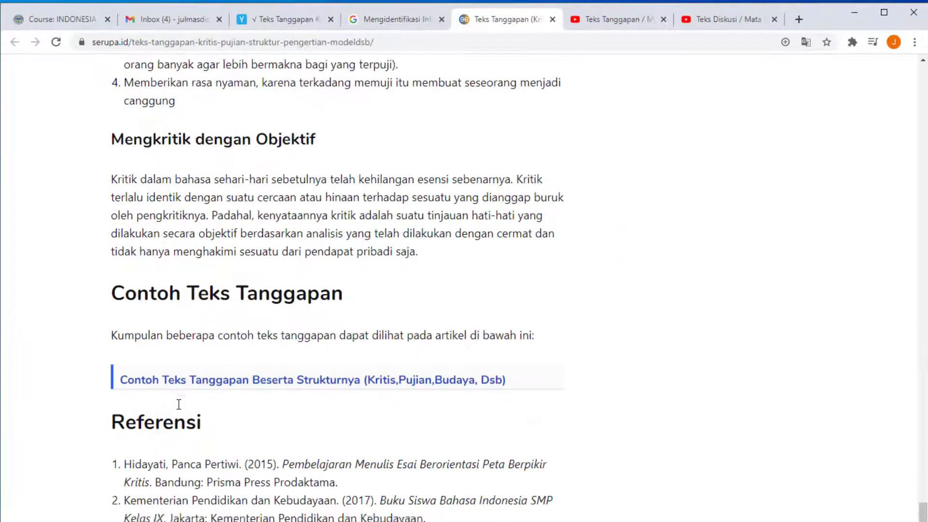
Read through the yuksinau.id article's sections to its end, and return to its Daftar Isi table of contents.
{"action": "left_click", "coordinate": [295, 18]}
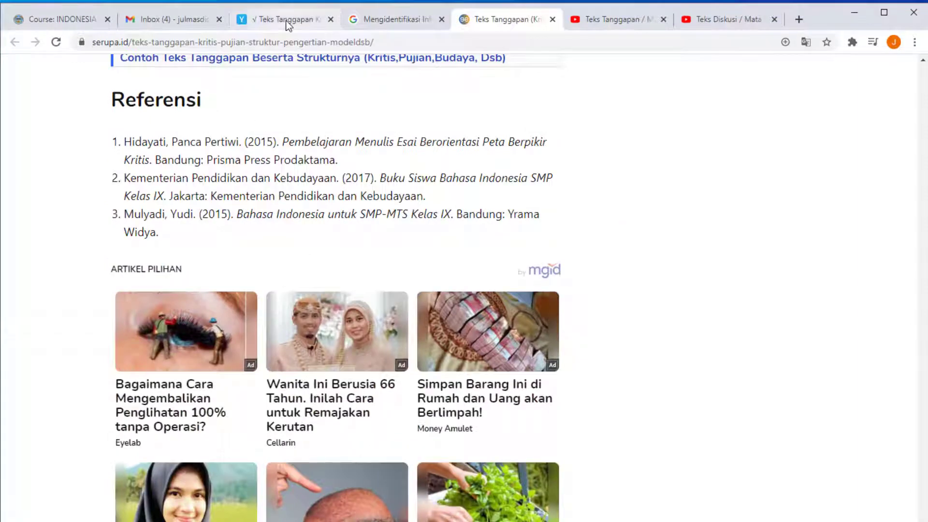
{"action": "scroll", "coordinate": [321, 401], "scroll_direction": "down", "scroll_amount": 10}
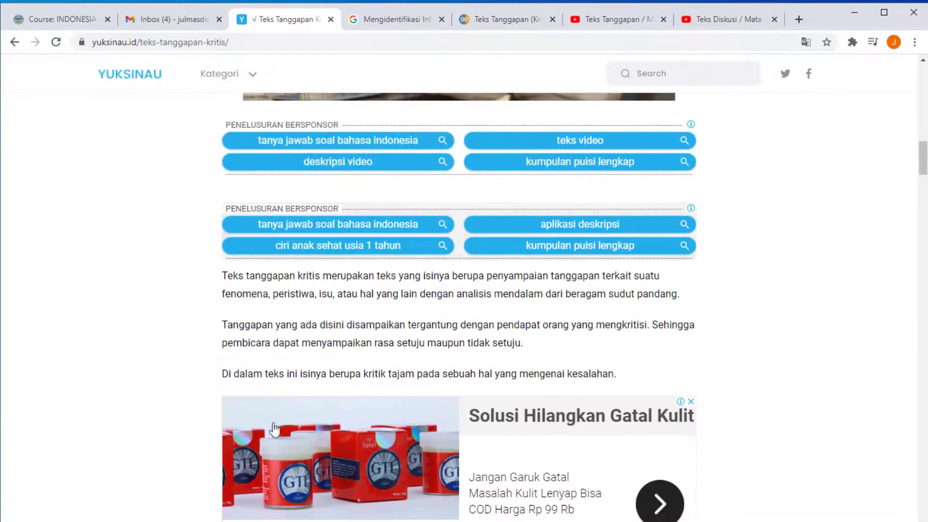
{"action": "scroll", "coordinate": [126, 286], "scroll_direction": "down", "scroll_amount": 15}
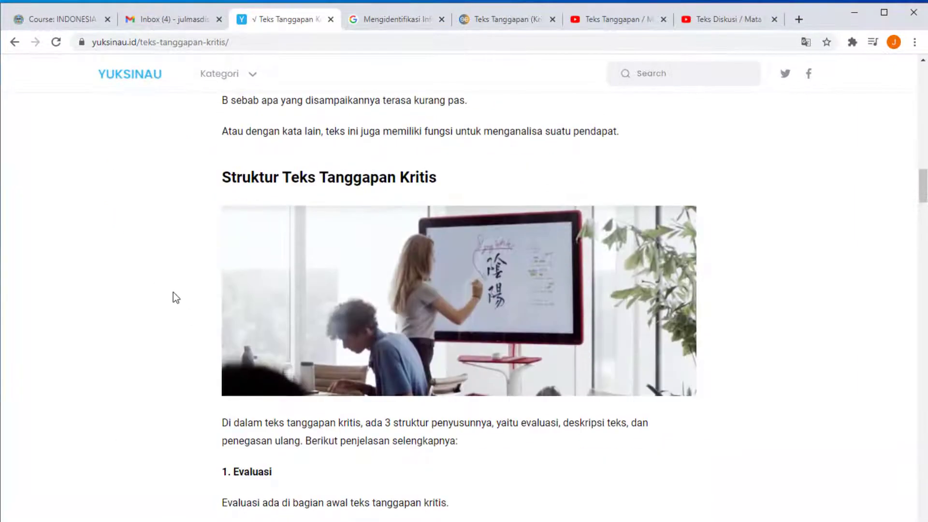
{"action": "scroll", "coordinate": [245, 377], "scroll_direction": "down", "scroll_amount": 15}
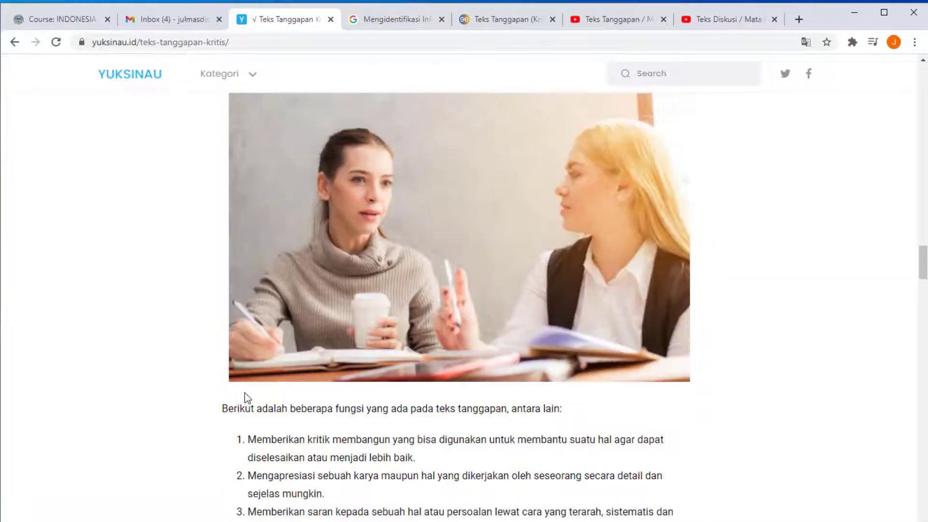
{"action": "scroll", "coordinate": [244, 393], "scroll_direction": "down", "scroll_amount": 13}
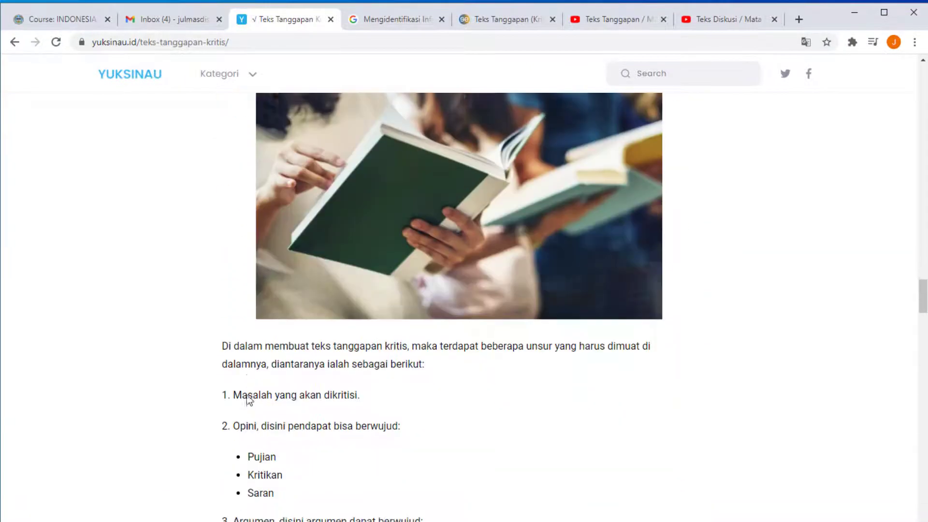
{"action": "scroll", "coordinate": [273, 428], "scroll_direction": "down", "scroll_amount": 5}
{"action": "scroll", "coordinate": [360, 320], "scroll_direction": "down", "scroll_amount": 20}
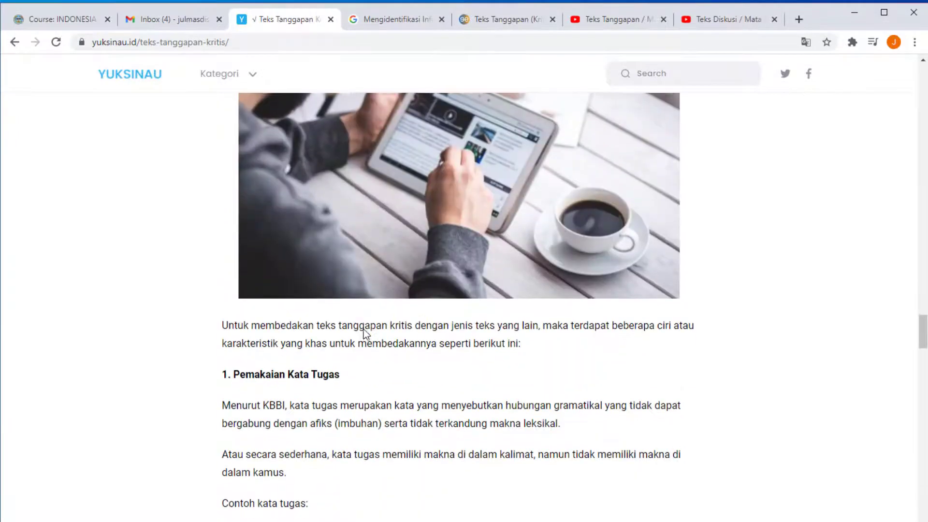
{"action": "scroll", "coordinate": [436, 347], "scroll_direction": "down", "scroll_amount": 20}
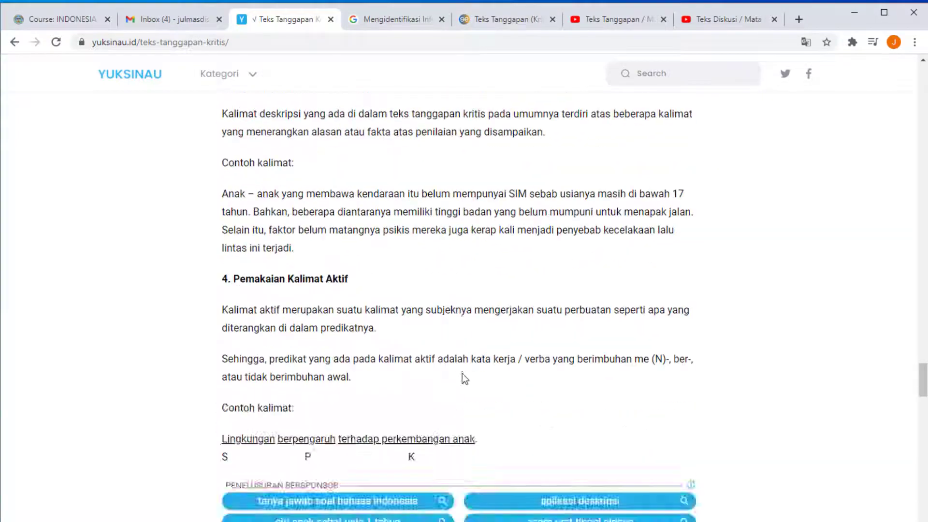
{"action": "scroll", "coordinate": [456, 429], "scroll_direction": "down", "scroll_amount": 8}
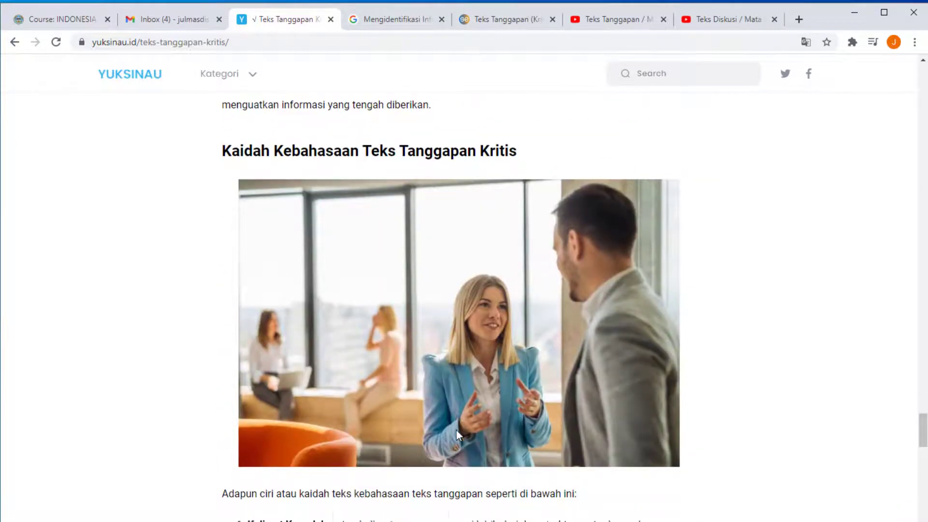
{"action": "scroll", "coordinate": [446, 473], "scroll_direction": "down", "scroll_amount": 15}
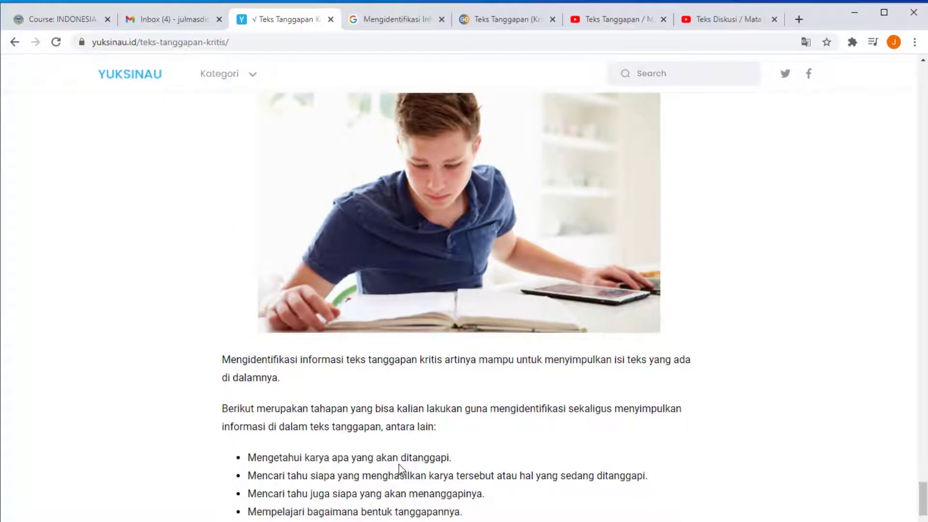
{"action": "scroll", "coordinate": [370, 390], "scroll_direction": "down", "scroll_amount": 5}
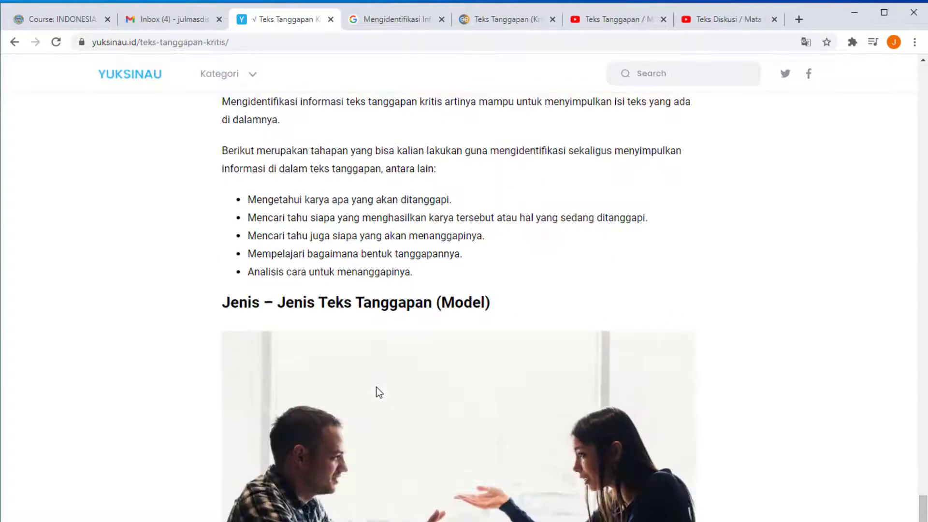
{"action": "scroll", "coordinate": [376, 386], "scroll_direction": "down", "scroll_amount": 5}
{"action": "scroll", "coordinate": [325, 292], "scroll_direction": "down", "scroll_amount": 20}
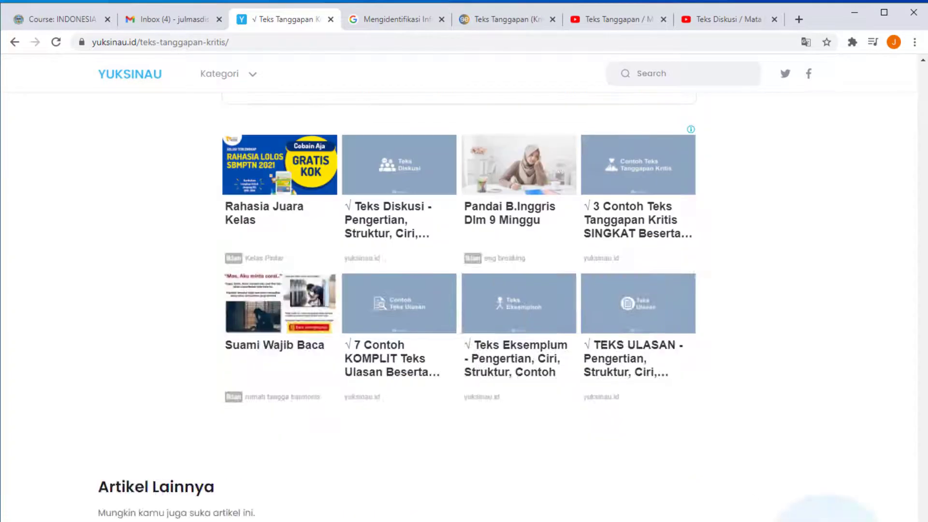
{"action": "scroll", "coordinate": [519, 290], "scroll_direction": "up", "scroll_amount": 20}
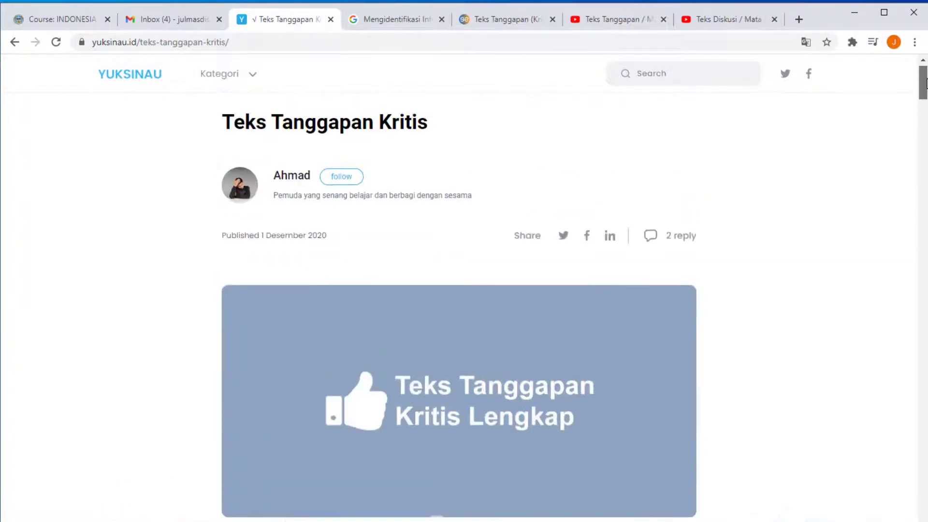
{"action": "scroll", "coordinate": [518, 289], "scroll_direction": "down", "scroll_amount": 8}
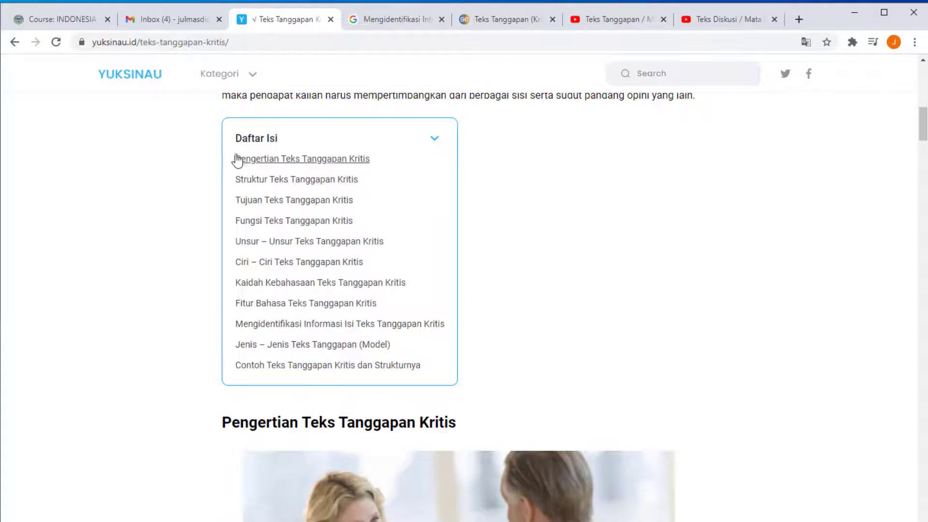
Review the yuksinau.id article's title, introduction and Daftar Isi table of contents, and return to the e-learning course page.
{"action": "scroll", "coordinate": [387, 192], "scroll_direction": "up", "scroll_amount": 4}
{"action": "scroll", "coordinate": [224, 332], "scroll_direction": "up", "scroll_amount": 13}
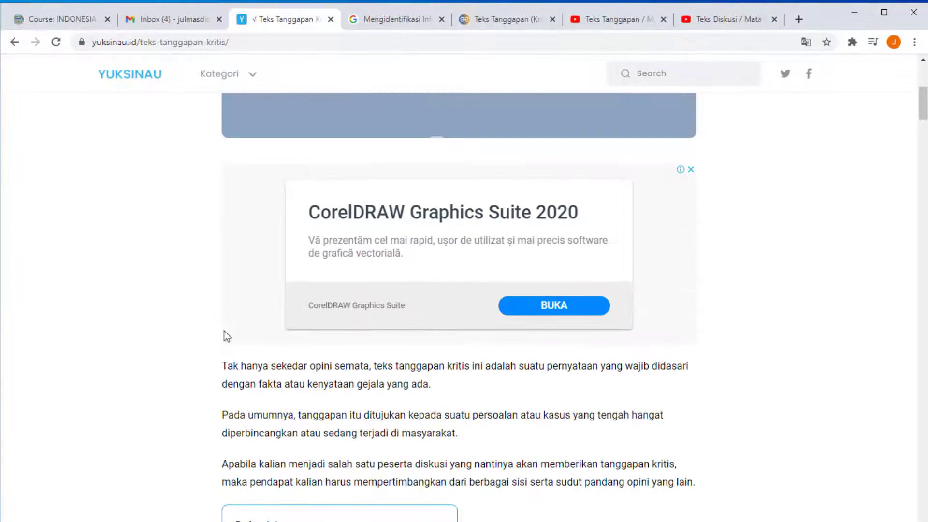
{"action": "scroll", "coordinate": [180, 248], "scroll_direction": "down", "scroll_amount": 5}
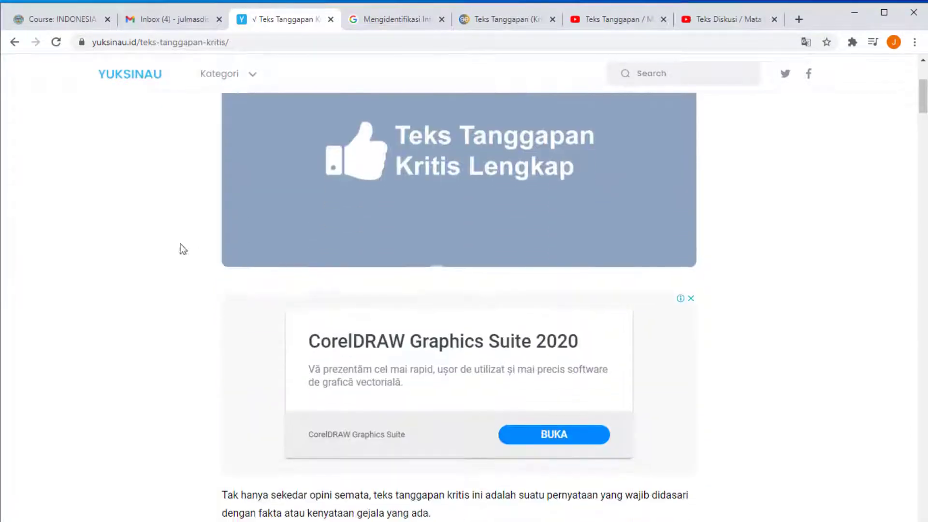
{"action": "scroll", "coordinate": [212, 276], "scroll_direction": "up", "scroll_amount": 6}
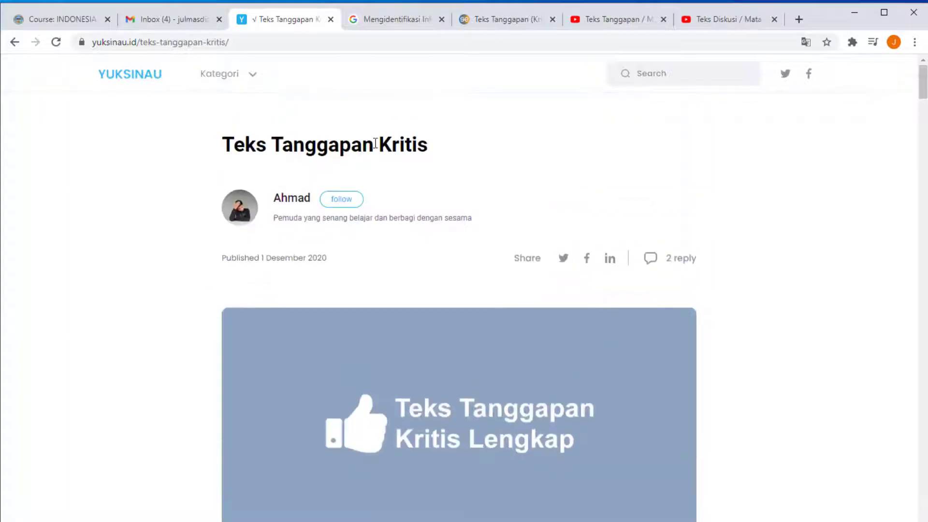
{"action": "scroll", "coordinate": [258, 472], "scroll_direction": "down", "scroll_amount": 6}
{"action": "scroll", "coordinate": [288, 484], "scroll_direction": "down", "scroll_amount": 4}
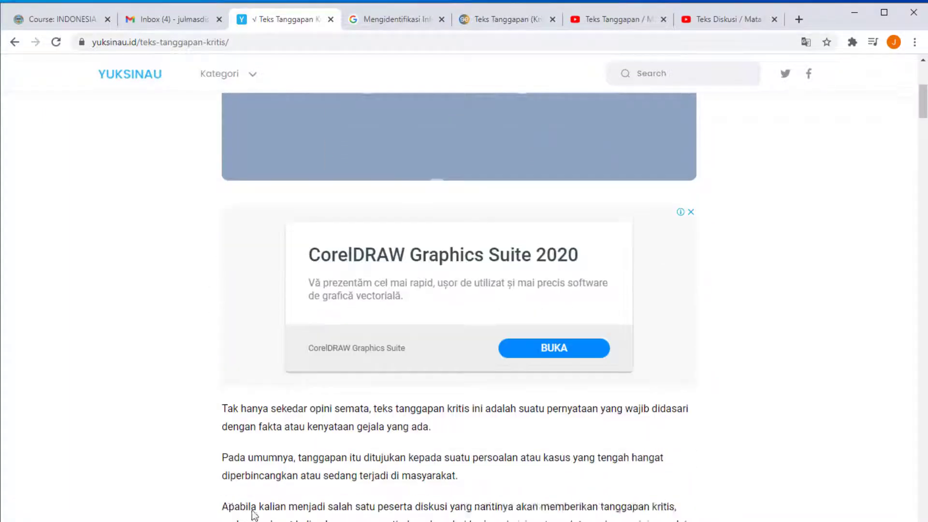
{"action": "left_click_drag", "start_coordinate": [228, 317], "coordinate": [359, 316]}
{"action": "scroll", "coordinate": [298, 420], "scroll_direction": "down", "scroll_amount": 5}
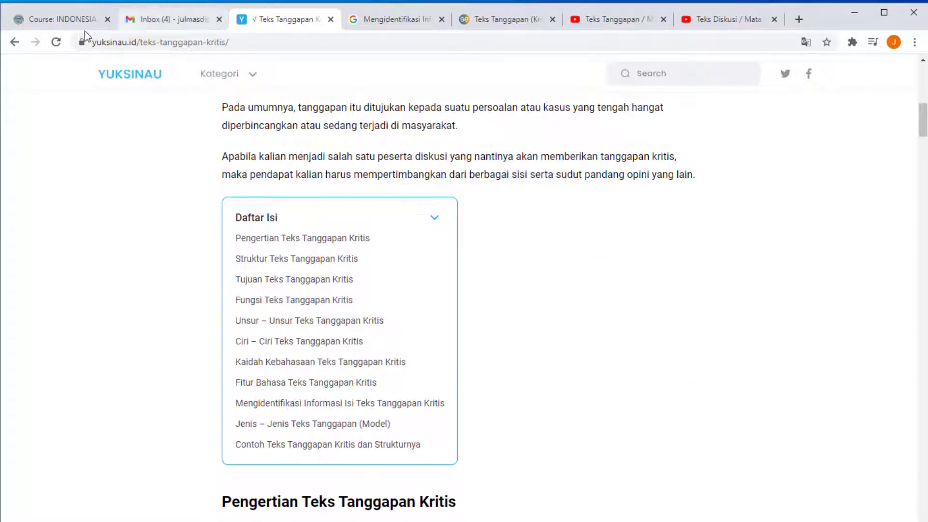
{"action": "left_click", "coordinate": [62, 19]}
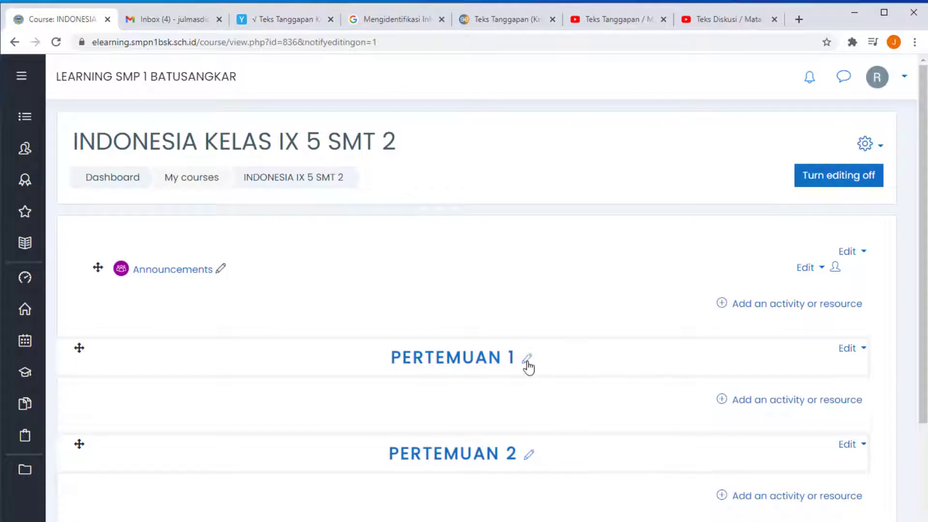
{"action": "left_click", "coordinate": [530, 360]}
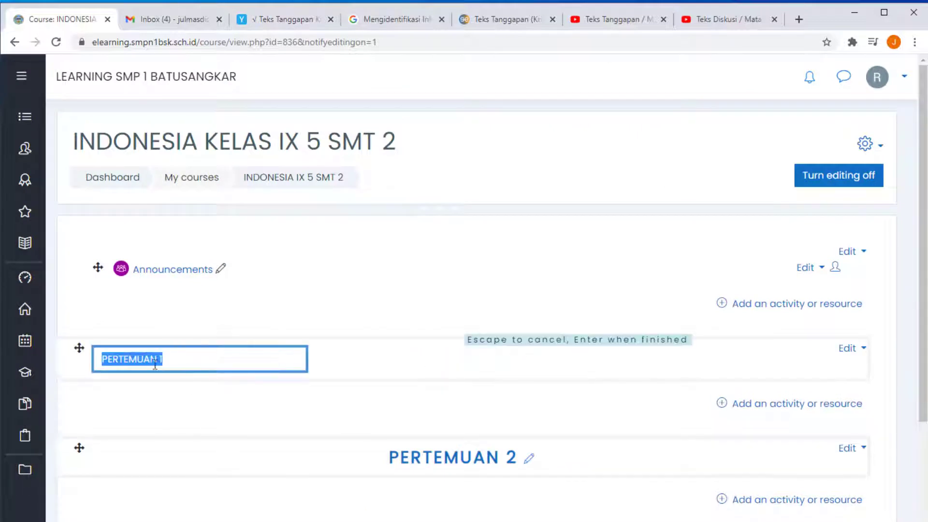
{"action": "left_click", "coordinate": [183, 358]}
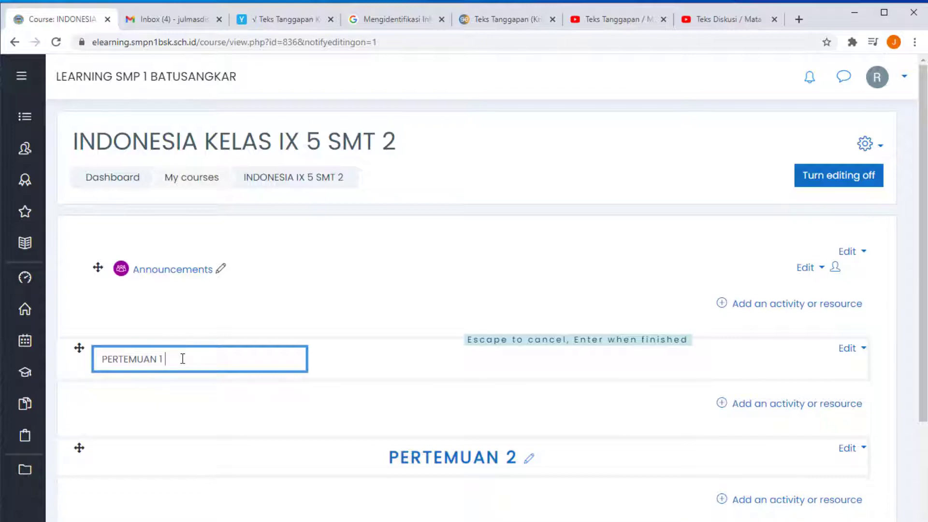
{"action": "key", "text": "Return"}
Start adding a new Page resource to the PERTEMUAN 1 section.
{"action": "left_click", "coordinate": [754, 404]}
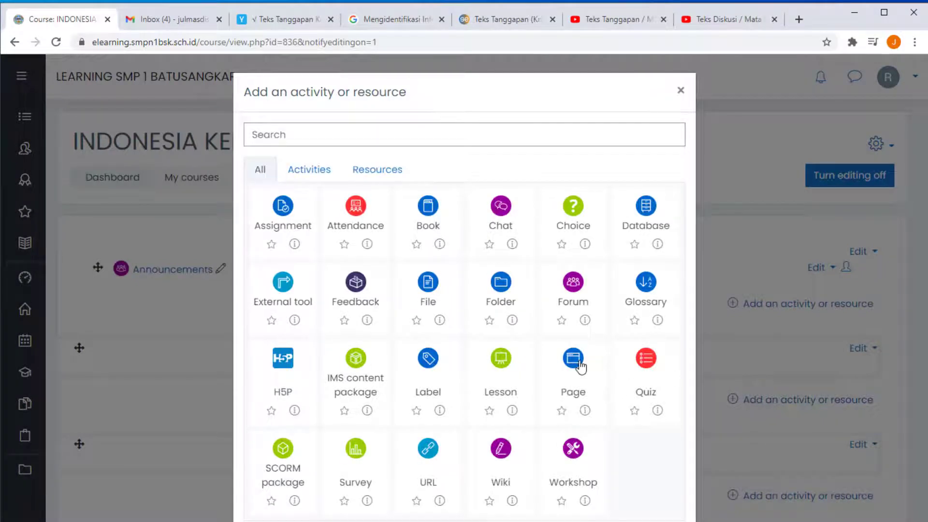
{"action": "left_click", "coordinate": [579, 365]}
{"action": "left_click", "coordinate": [312, 312]}
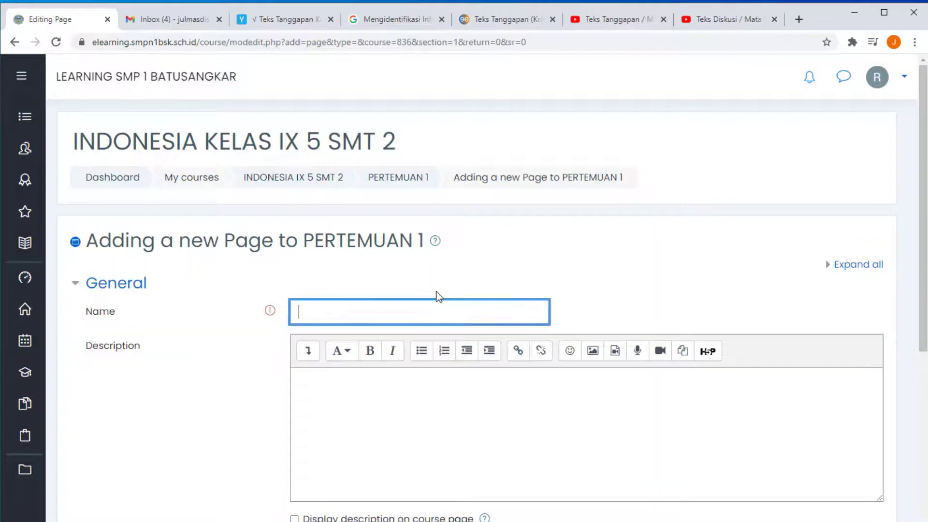
Check the yuksinau.id article's title and introductory paragraphs, and name the new page "Pendahuluan Teks Tanggapan".
{"action": "left_click", "coordinate": [296, 19]}
{"action": "scroll", "coordinate": [400, 268], "scroll_direction": "up", "scroll_amount": 5}
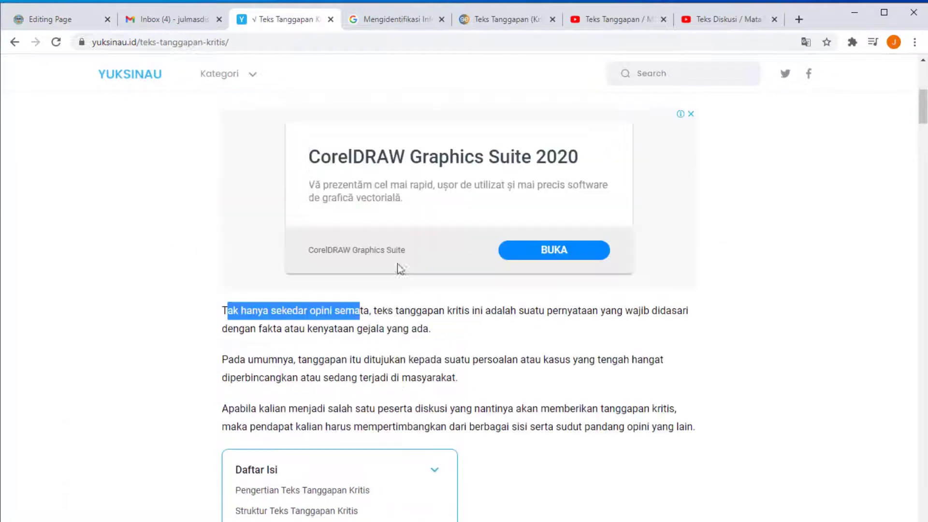
{"action": "scroll", "coordinate": [237, 307], "scroll_direction": "up", "scroll_amount": 10}
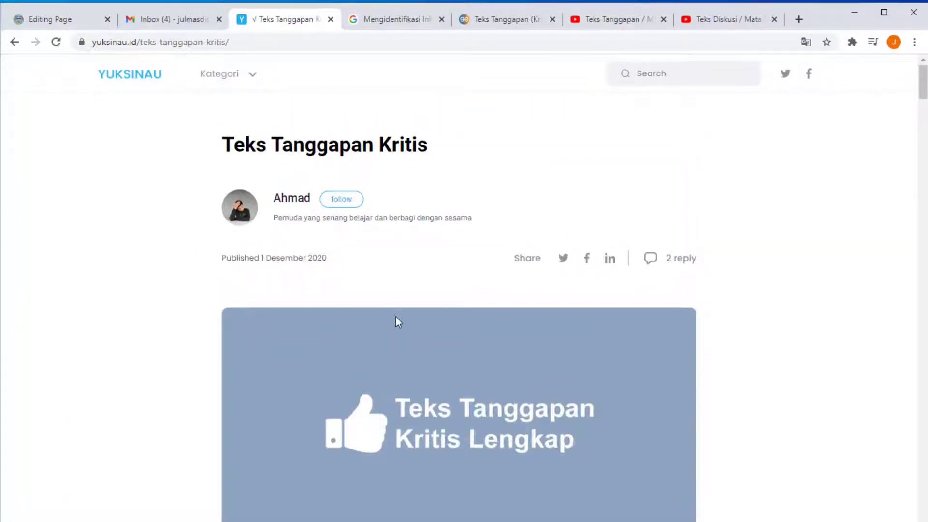
{"action": "scroll", "coordinate": [367, 334], "scroll_direction": "down", "scroll_amount": 9}
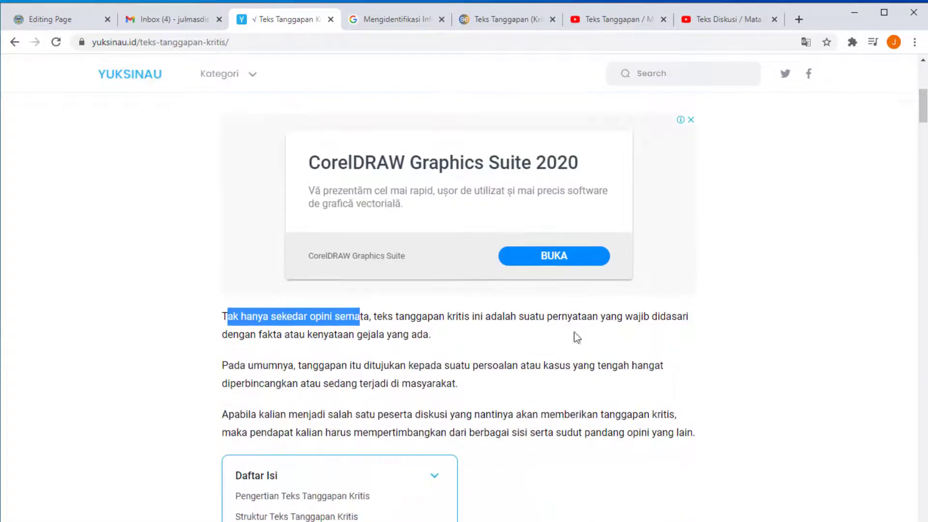
{"action": "left_click", "coordinate": [252, 337]}
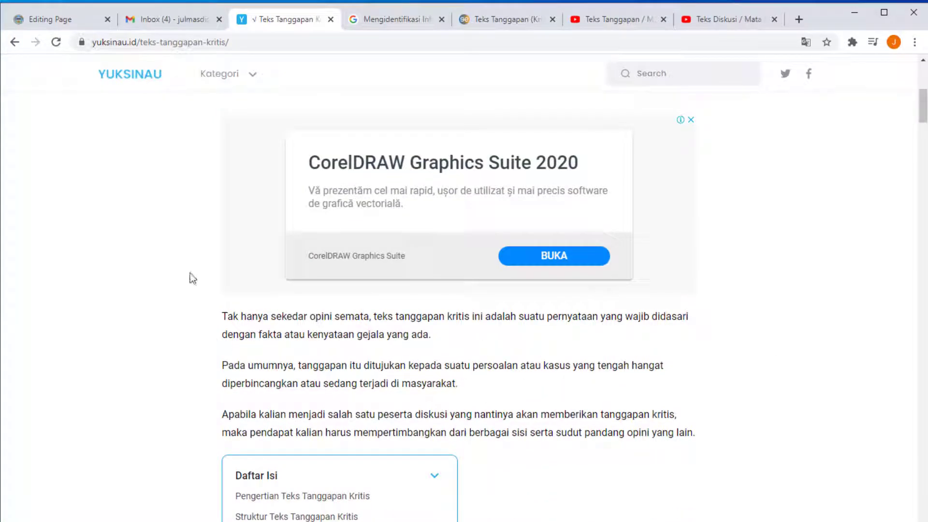
{"action": "left_click", "coordinate": [77, 25]}
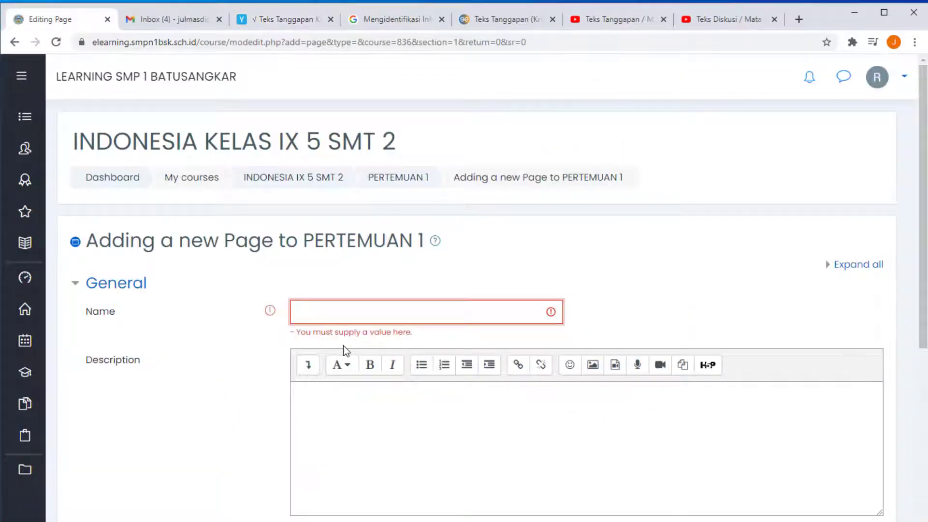
{"action": "type", "text": "p"}
{"action": "key", "text": "BackSpace"}
{"action": "type", "text": "Pendahuluan Teks Tanggapan"}
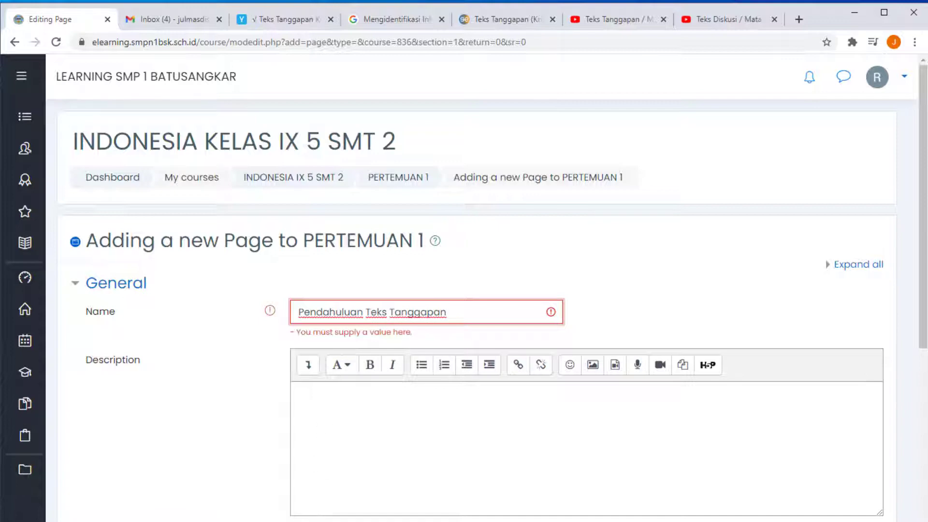
Describe the page as "Silahkan untuk membaca dan memahami materi teks tanggapan (teks kritis/pujian)" and enable displaying the description on the course page.
{"action": "left_click", "coordinate": [348, 421]}
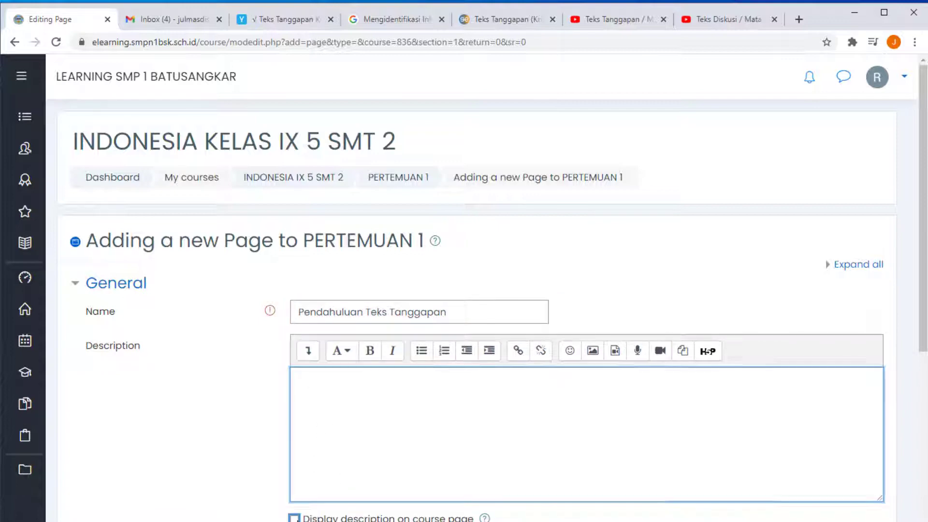
{"action": "left_click", "coordinate": [347, 405]}
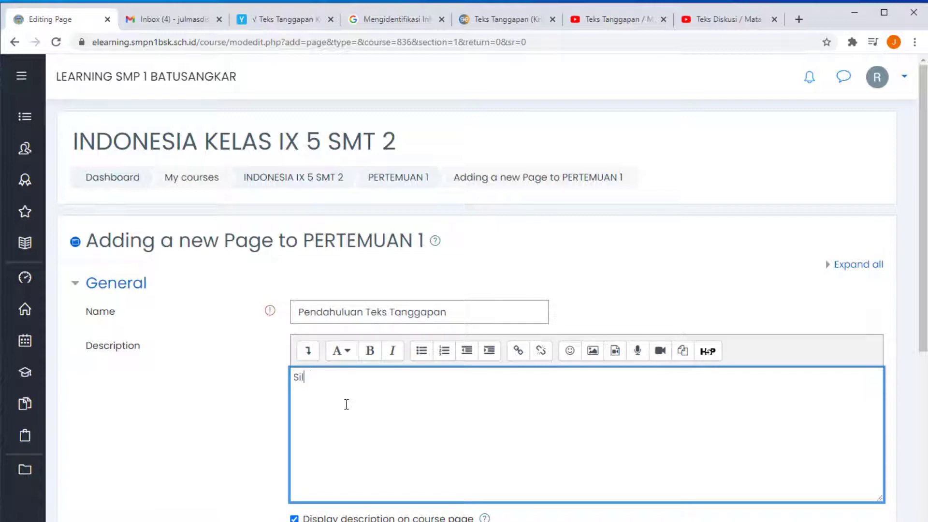
{"action": "type", "text": "Silahkan untuk membo"}
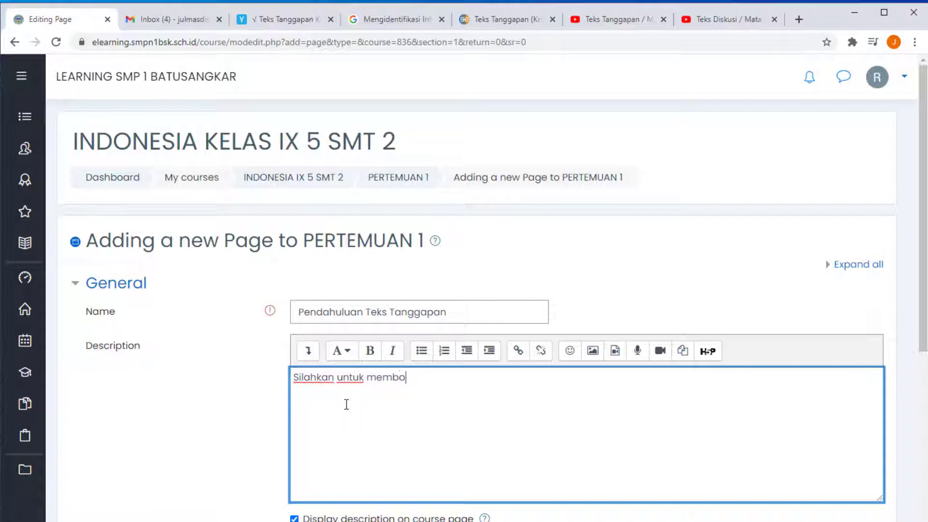
{"action": "key", "text": "BackSpace"}
{"action": "type", "text": "aca dan mema"}
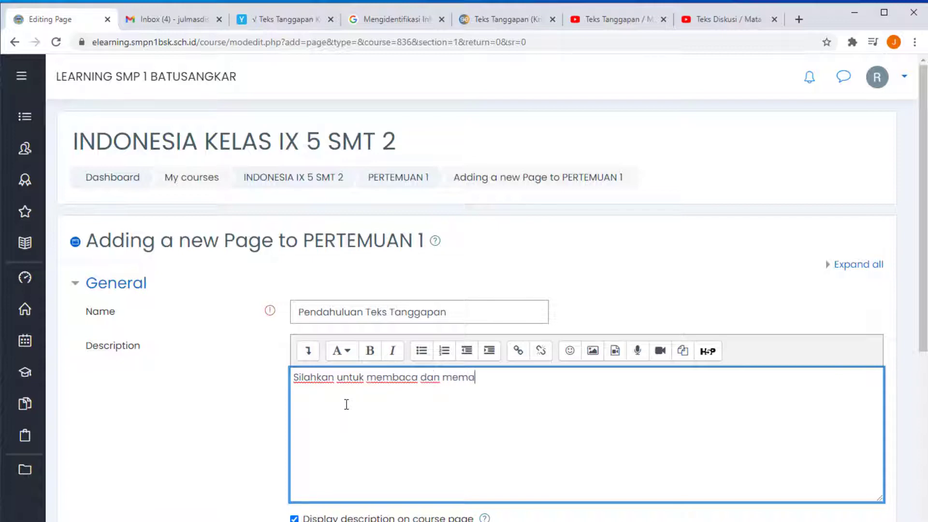
{"action": "type", "text": "hami materi t"}
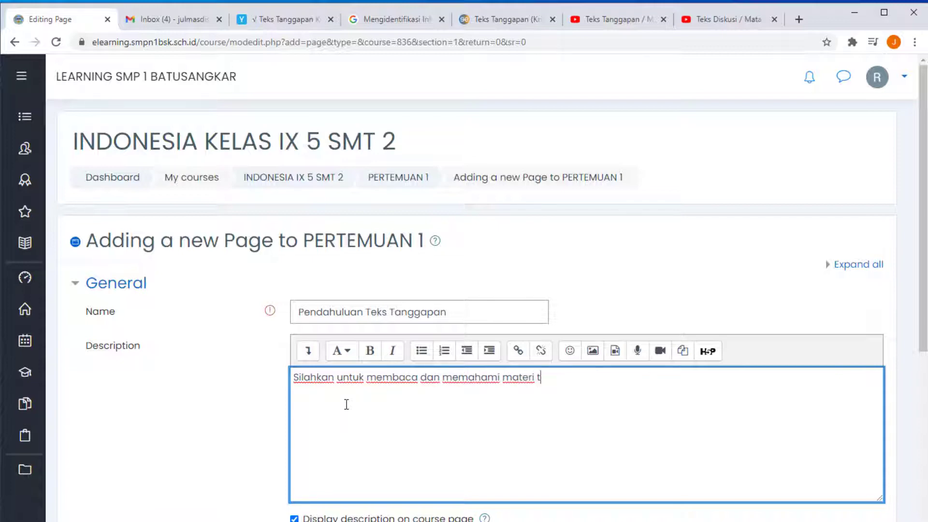
{"action": "type", "text": "eks tanggapan (k"}
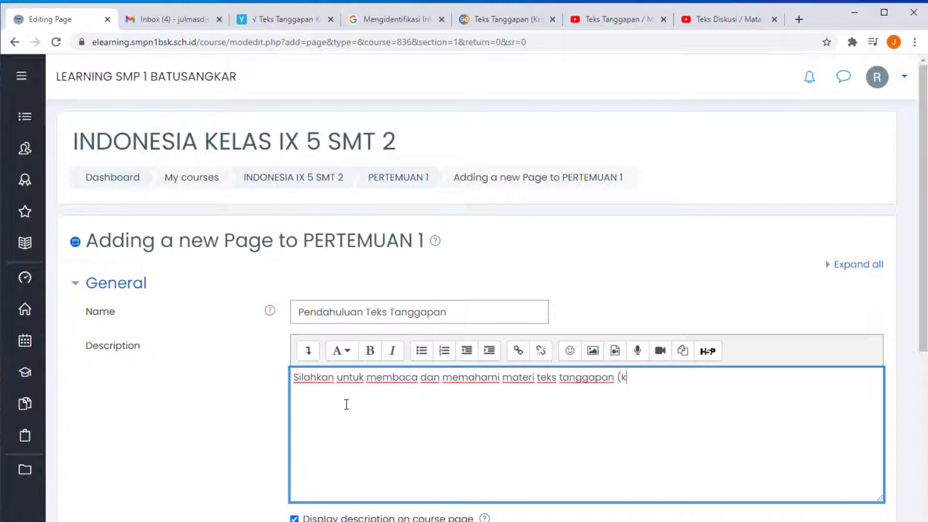
{"action": "key", "text": "BackSpace"}
{"action": "type", "text": "te"}
{"action": "type", "text": "ks kris"}
{"action": "type", "text": "tis"}
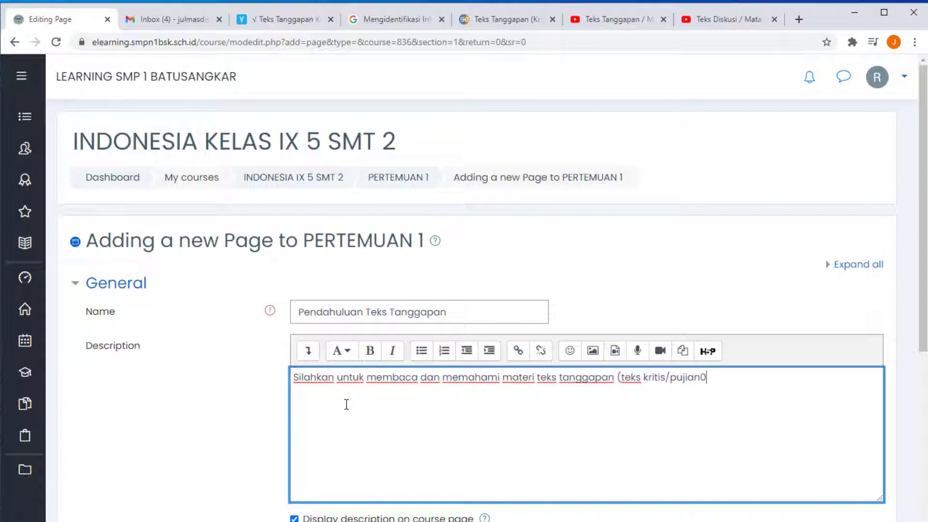
{"action": "type", "text": "/pujian0"}
{"action": "key", "text": "BackSpace"}
Copy the yuksinau.id article's three introductory paragraphs, from "Tak hanya sekedar opini" to "opini yang lain", into the page content.
{"action": "scroll", "coordinate": [347, 404], "scroll_direction": "down", "scroll_amount": 5}
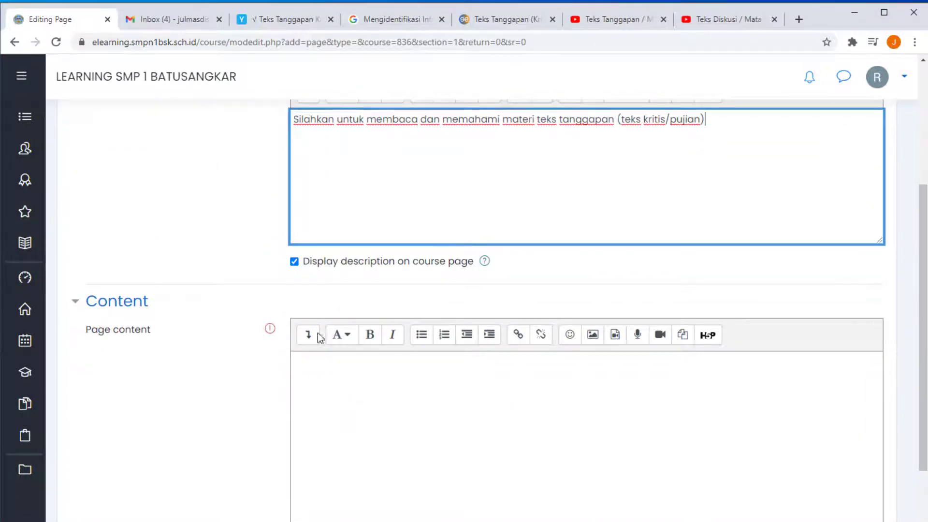
{"action": "scroll", "coordinate": [512, 365], "scroll_direction": "up", "scroll_amount": 4}
{"action": "scroll", "coordinate": [431, 379], "scroll_direction": "down", "scroll_amount": 2}
{"action": "left_click", "coordinate": [356, 475]}
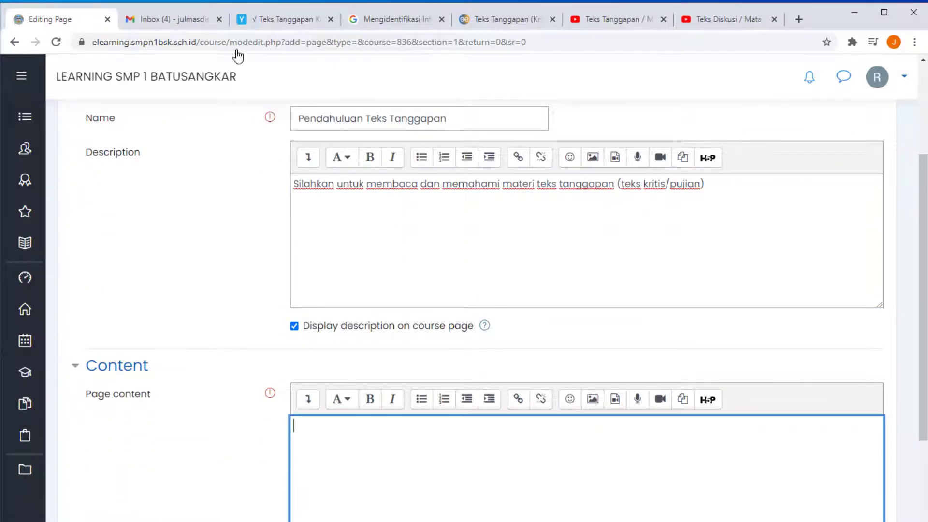
{"action": "left_click", "coordinate": [281, 19]}
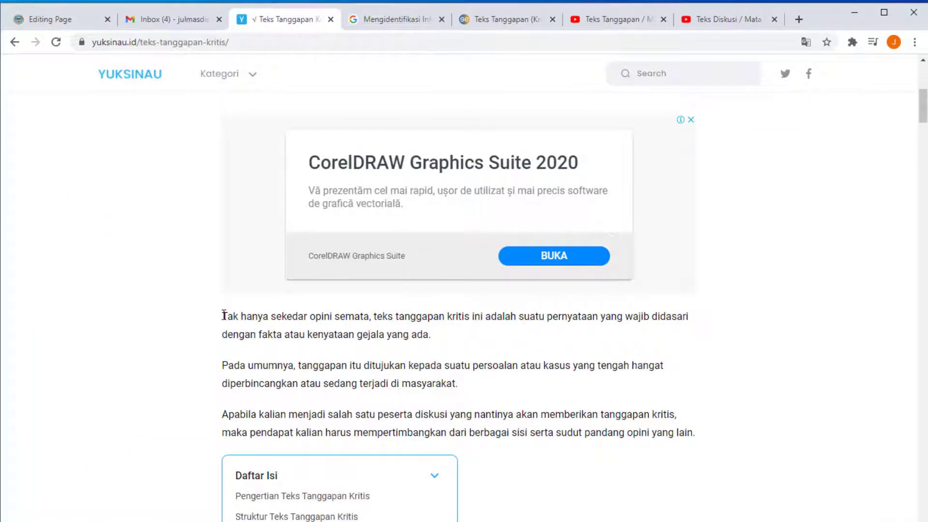
{"action": "left_click_drag", "start_coordinate": [222, 317], "coordinate": [702, 442]}
{"action": "key", "text": "ctrl+c"}
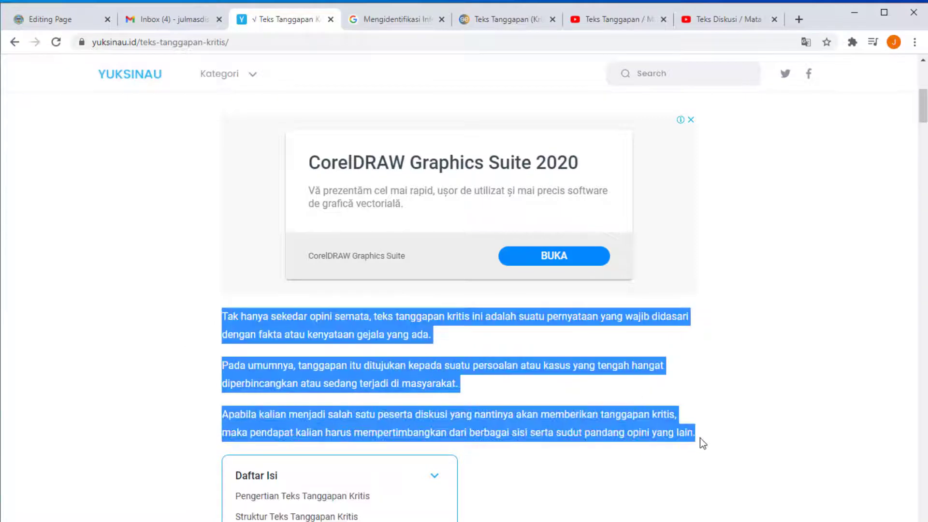
{"action": "right_click", "coordinate": [656, 440]}
{"action": "left_click", "coordinate": [667, 448]}
{"action": "left_click", "coordinate": [43, 19]}
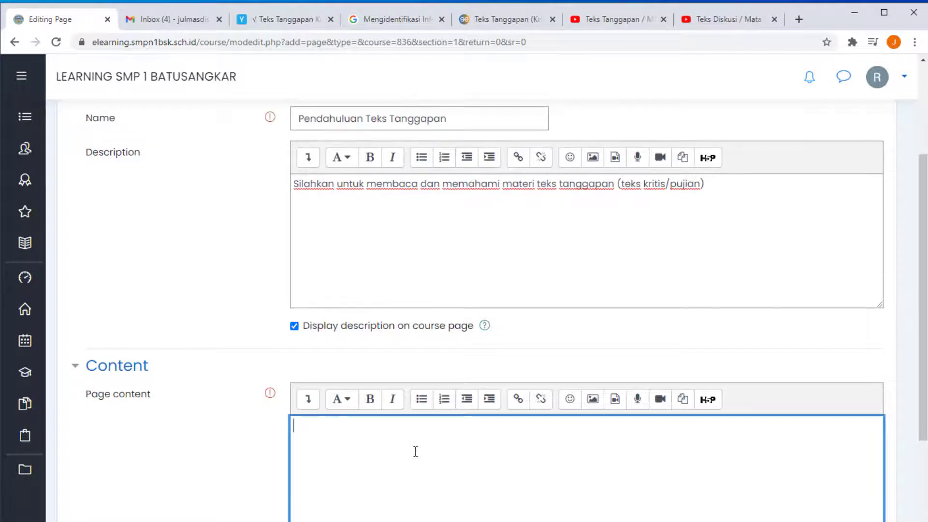
{"action": "key", "text": "ctrl+v"}
Save and display the Pendahuluan Teks Tanggapan page, and return to the INDONESIA IX 5 SMT 2 course page.
{"action": "scroll", "coordinate": [478, 464], "scroll_direction": "down", "scroll_amount": 8}
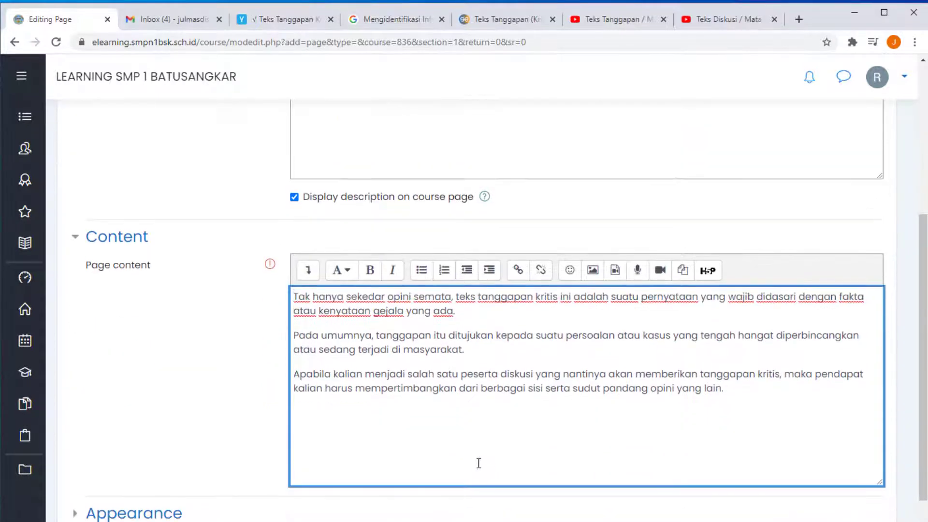
{"action": "left_click", "coordinate": [503, 464]}
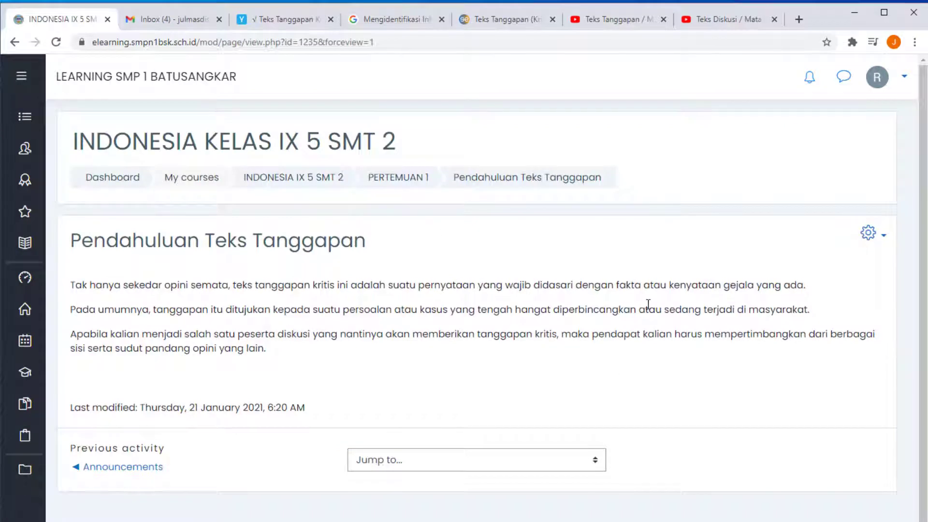
{"action": "left_click", "coordinate": [323, 182]}
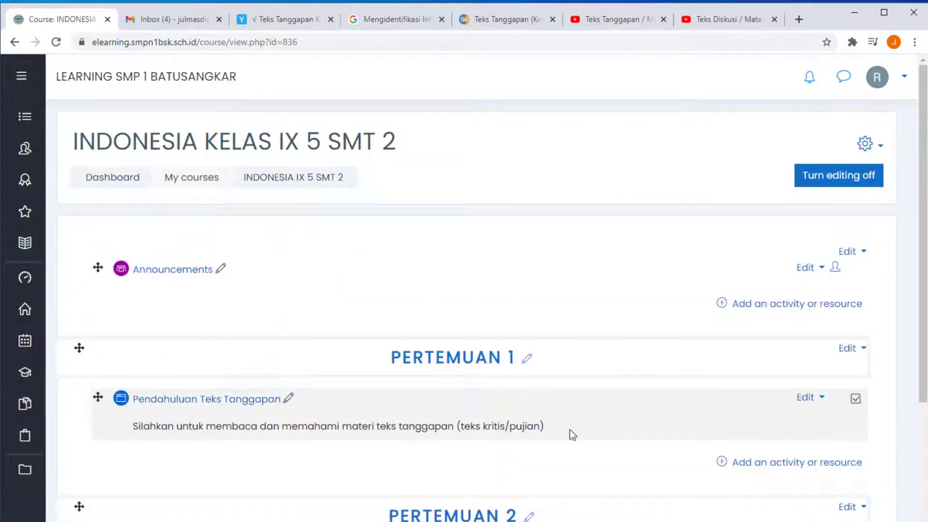
Add a new Page to PERTEMUAN 1 and name it with the yuksinau.id heading "Pengertian Teks Tanggapan Kritis".
{"action": "left_click", "coordinate": [774, 466]}
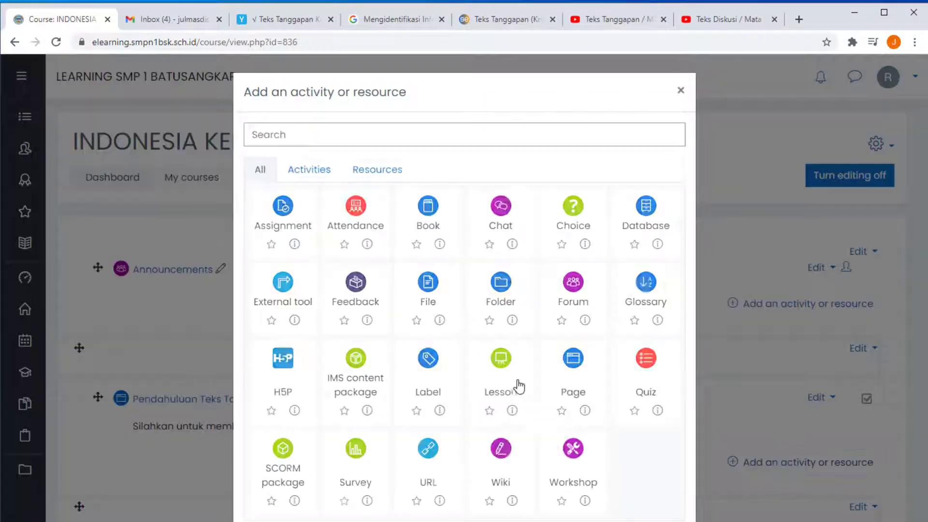
{"action": "left_click", "coordinate": [566, 370]}
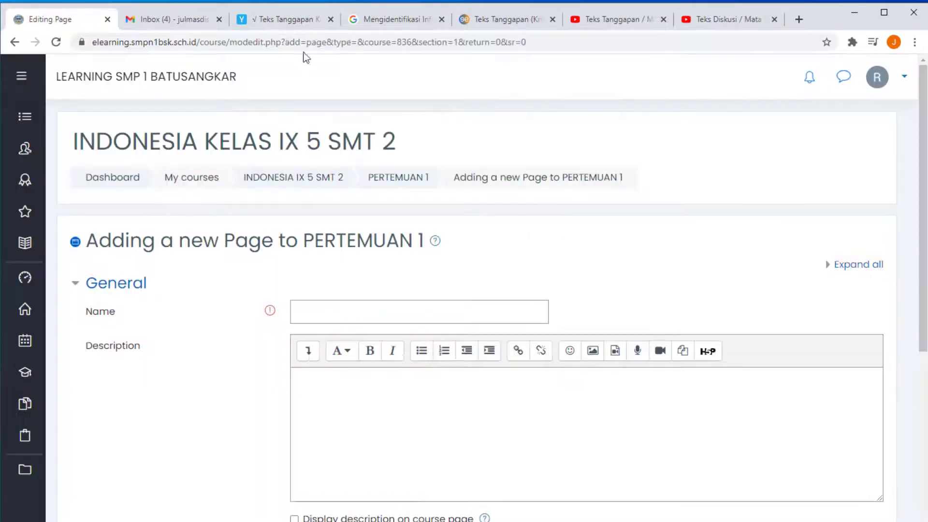
{"action": "left_click", "coordinate": [292, 21]}
{"action": "scroll", "coordinate": [362, 236], "scroll_direction": "down", "scroll_amount": 5}
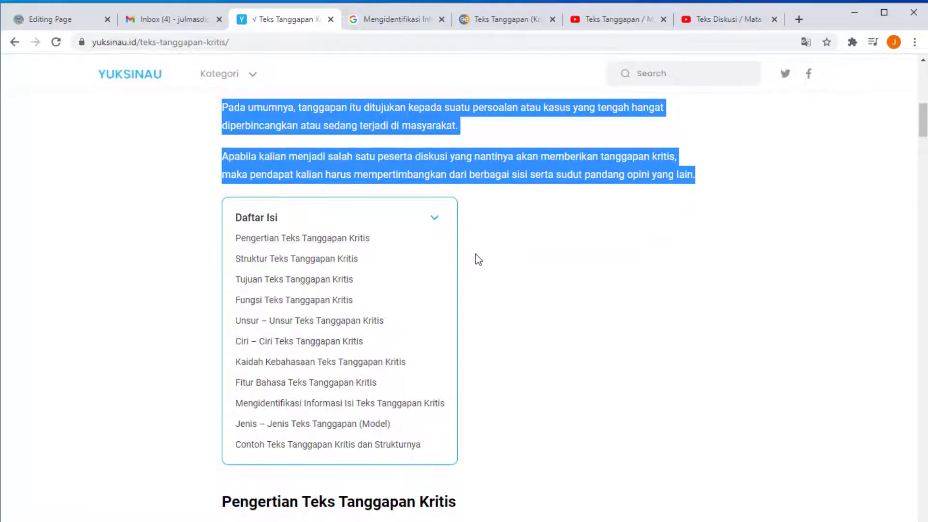
{"action": "scroll", "coordinate": [475, 256], "scroll_direction": "down", "scroll_amount": 4}
{"action": "left_click_drag", "start_coordinate": [466, 325], "coordinate": [224, 310]}
{"action": "right_click", "coordinate": [230, 312]}
{"action": "left_click", "coordinate": [256, 319]}
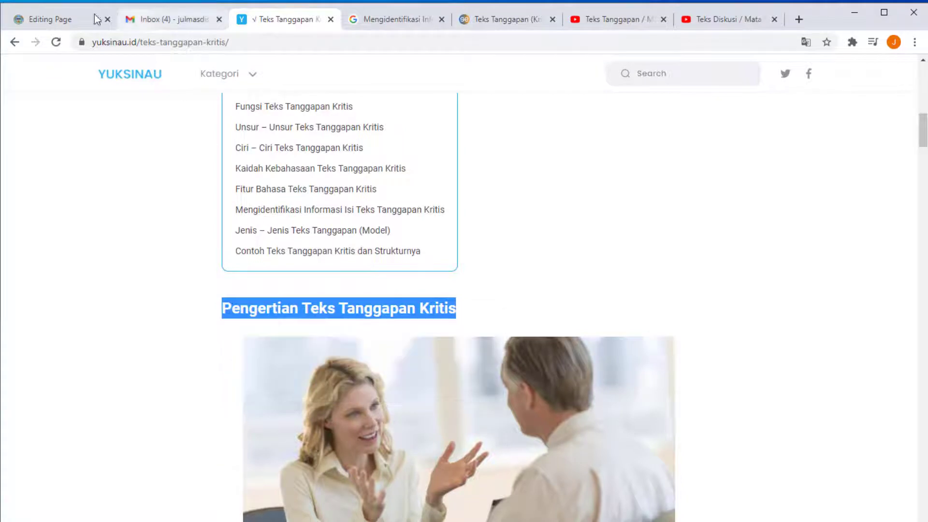
{"action": "left_click", "coordinate": [58, 20]}
{"action": "left_click", "coordinate": [391, 317]}
{"action": "key", "text": "ctrl+v"}
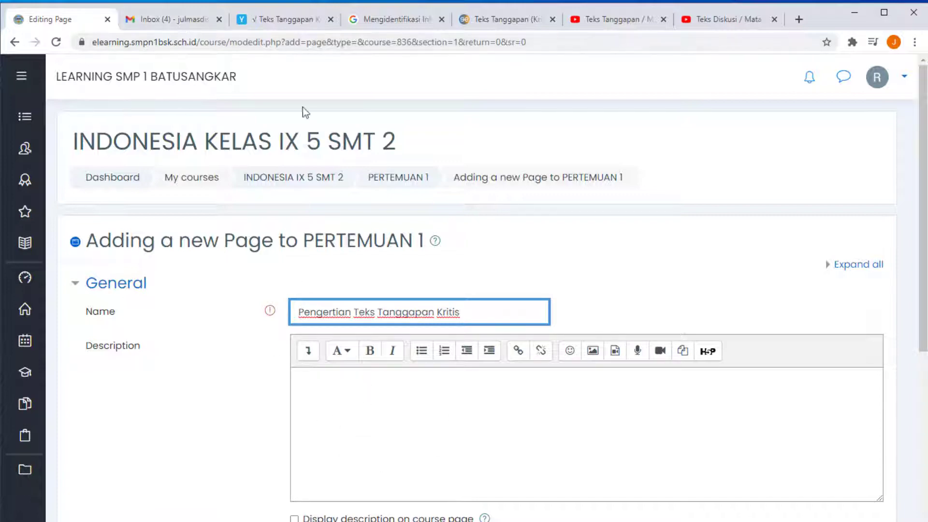
Copy the photo beneath the "Pengertian Teks Tanggapan Kritis" heading in the yuksinau.id article.
{"action": "left_click", "coordinate": [282, 20]}
{"action": "scroll", "coordinate": [410, 257], "scroll_direction": "down", "scroll_amount": 5}
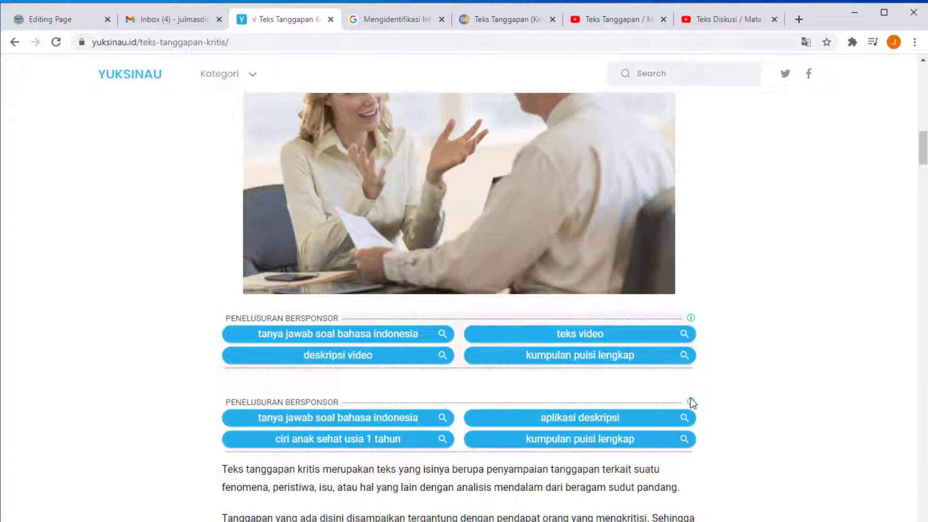
{"action": "scroll", "coordinate": [411, 310], "scroll_direction": "up", "scroll_amount": 4}
{"action": "left_click", "coordinate": [789, 291]}
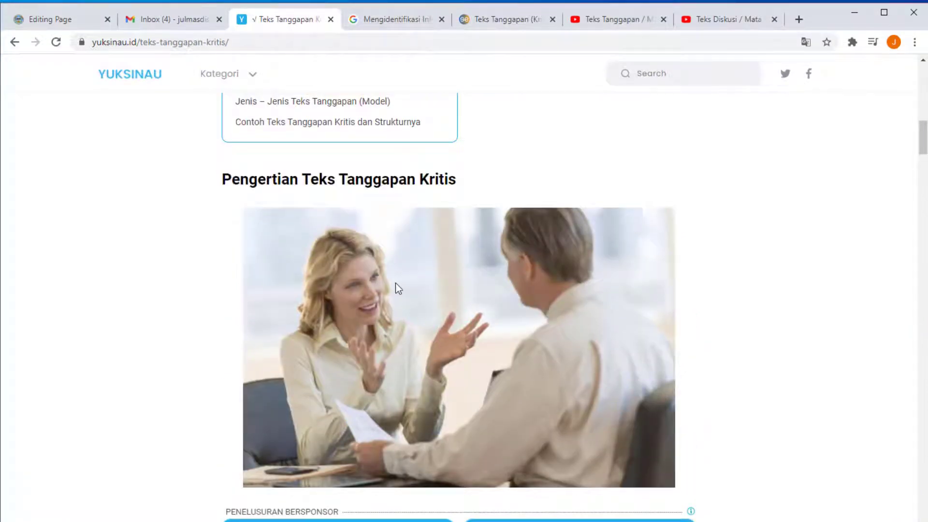
{"action": "scroll", "coordinate": [396, 285], "scroll_direction": "down", "scroll_amount": 6}
{"action": "scroll", "coordinate": [636, 433], "scroll_direction": "up", "scroll_amount": 4}
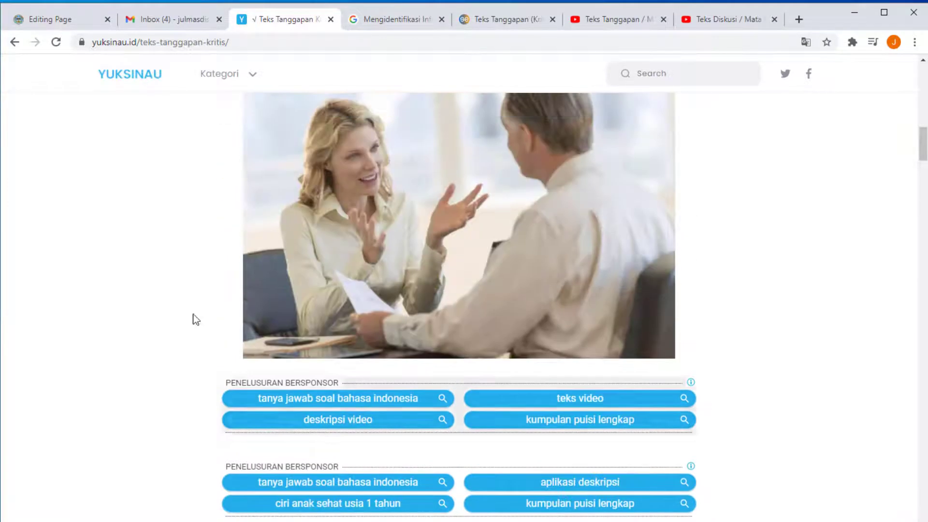
{"action": "right_click", "coordinate": [493, 201]}
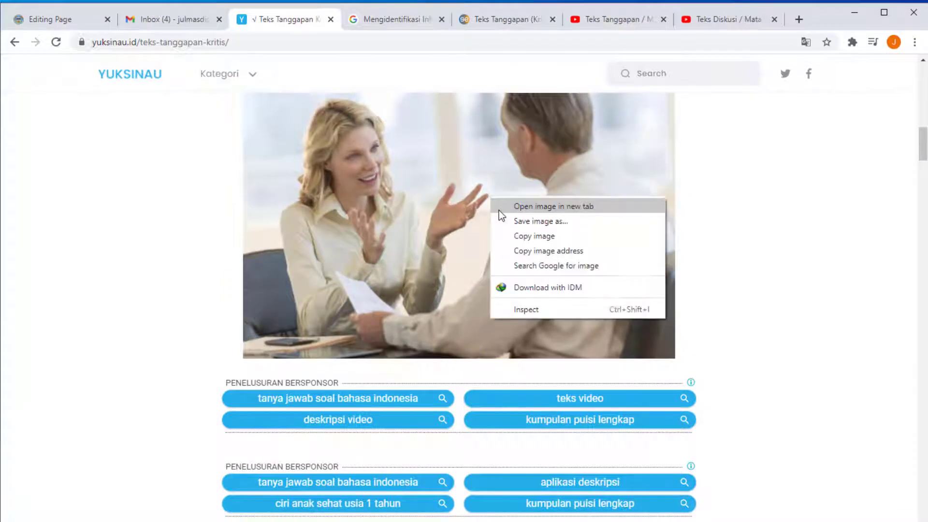
{"action": "left_click", "coordinate": [534, 236]}
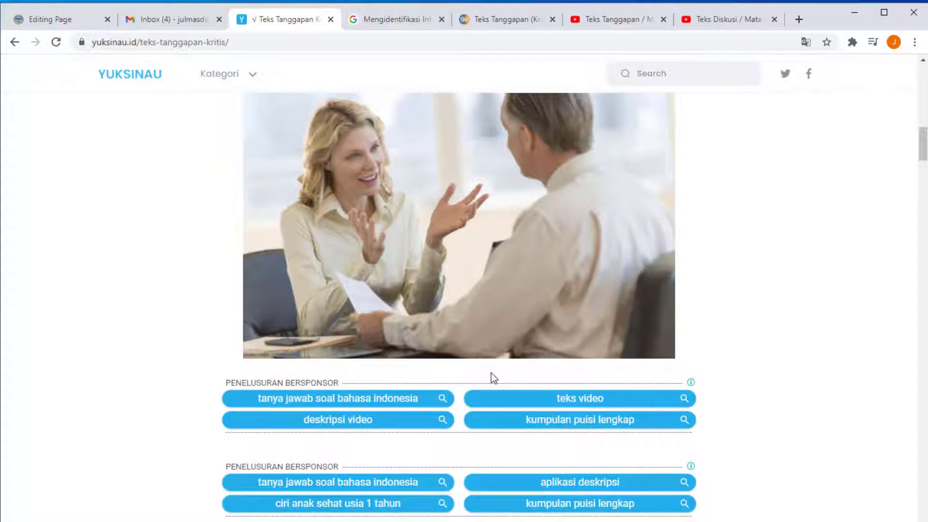
Paste the copied photo into the new page's content and start an empty line below it.
{"action": "left_click", "coordinate": [49, 19]}
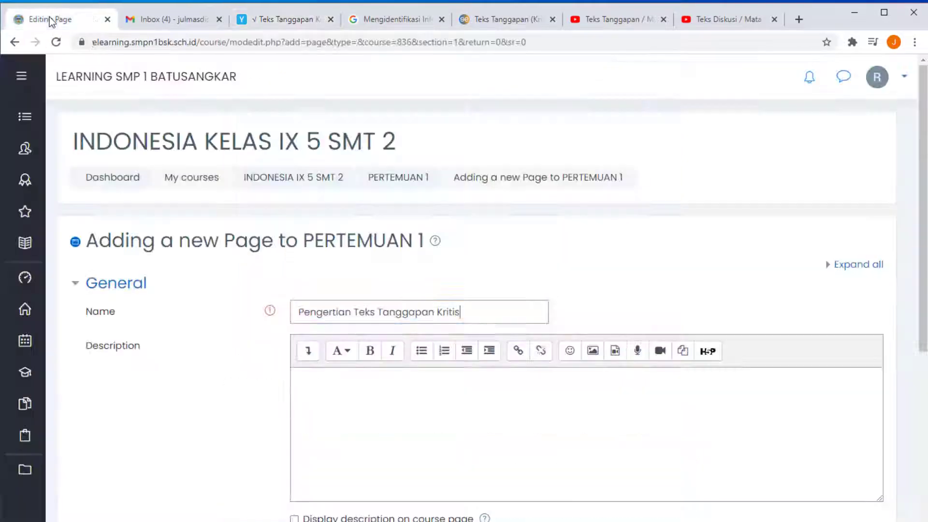
{"action": "scroll", "coordinate": [392, 402], "scroll_direction": "down", "scroll_amount": 8}
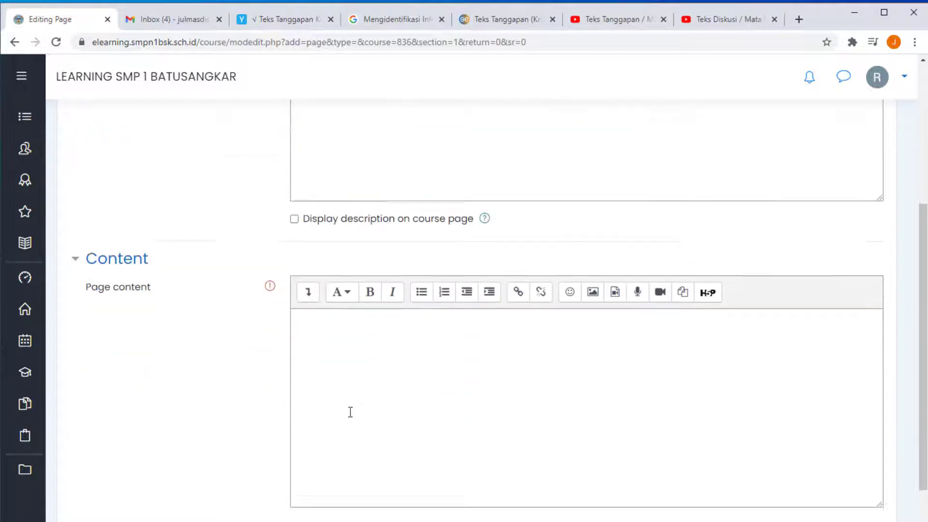
{"action": "right_click", "coordinate": [367, 267]}
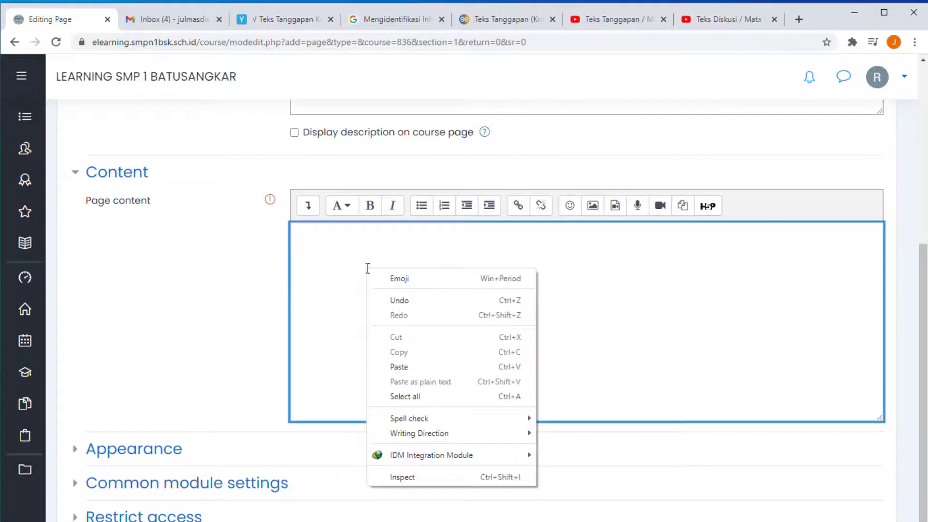
{"action": "left_click", "coordinate": [410, 370]}
{"action": "scroll", "coordinate": [755, 331], "scroll_direction": "down", "scroll_amount": 3}
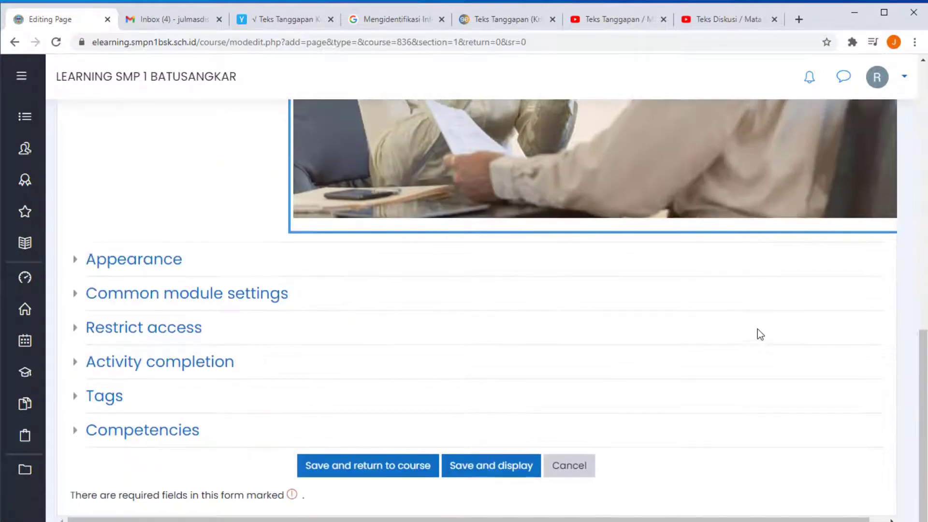
{"action": "scroll", "coordinate": [758, 333], "scroll_direction": "up", "scroll_amount": 4}
{"action": "double_click", "coordinate": [521, 414]}
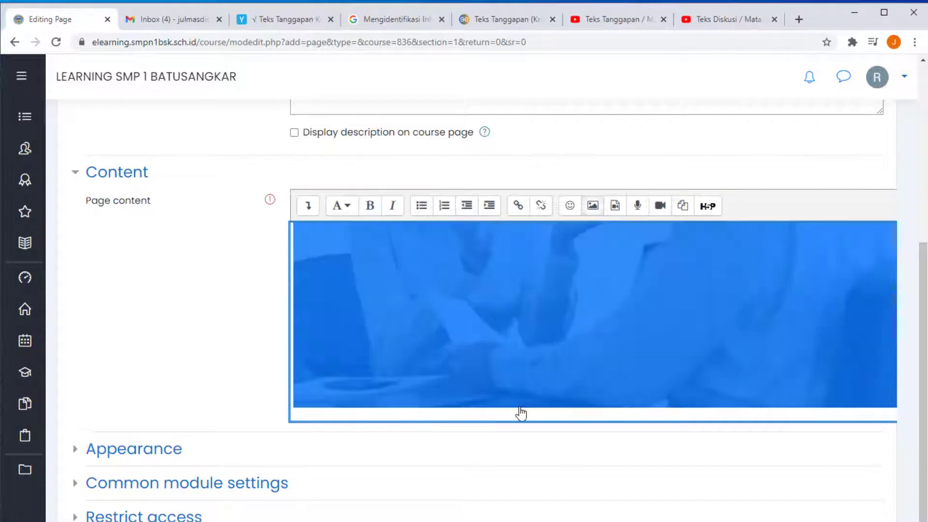
{"action": "left_click", "coordinate": [536, 414]}
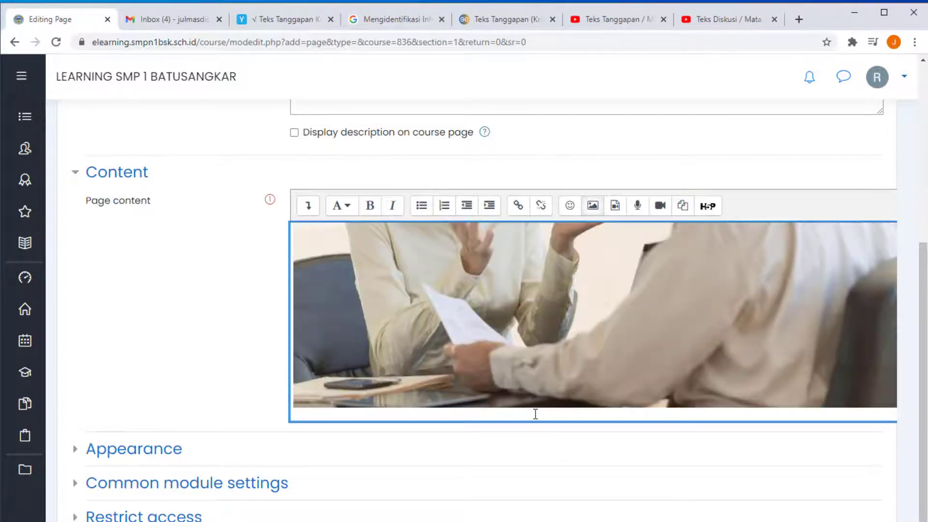
{"action": "scroll", "coordinate": [593, 383], "scroll_direction": "down", "scroll_amount": 3}
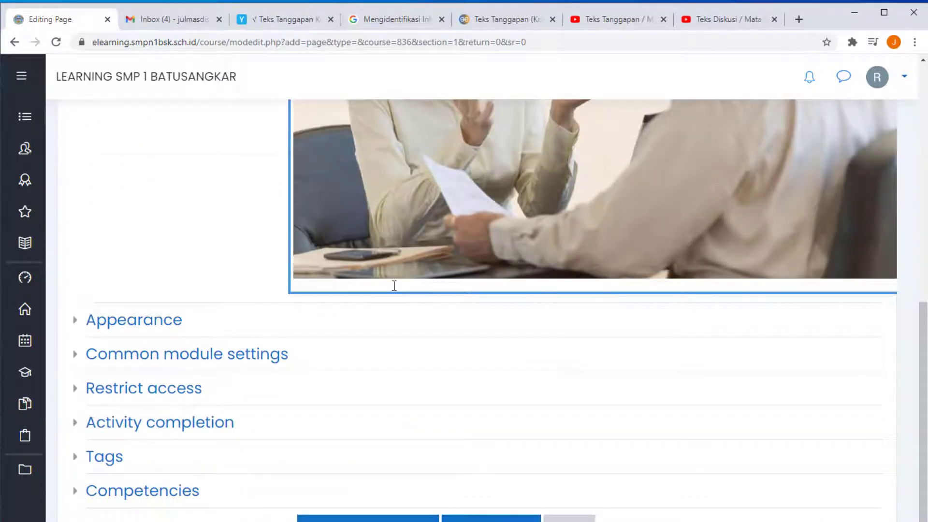
{"action": "scroll", "coordinate": [394, 285], "scroll_direction": "down", "scroll_amount": 1}
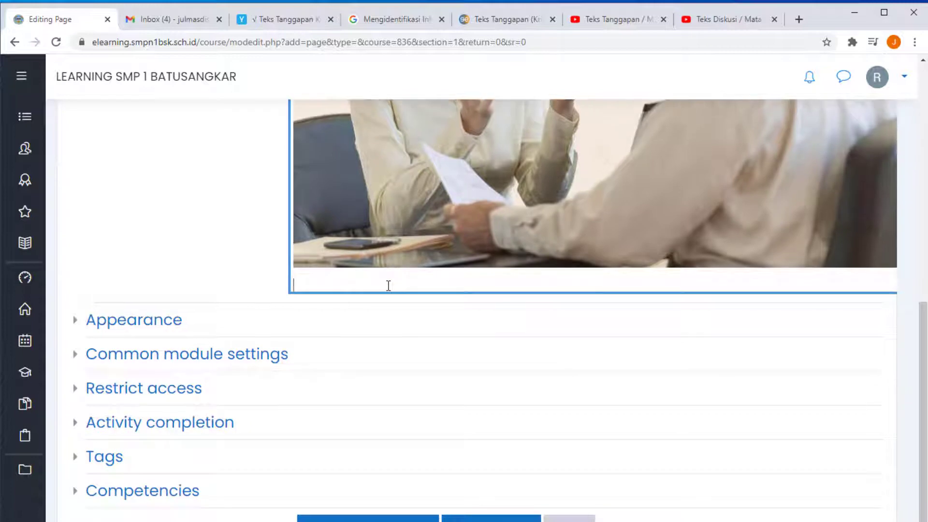
Copy the article's three paragraphs from "Teks tanggapan kritis merupakan" to "mengenai kesalahan" into the page content below the photo.
{"action": "left_click", "coordinate": [281, 20]}
{"action": "scroll", "coordinate": [330, 323], "scroll_direction": "down", "scroll_amount": 4}
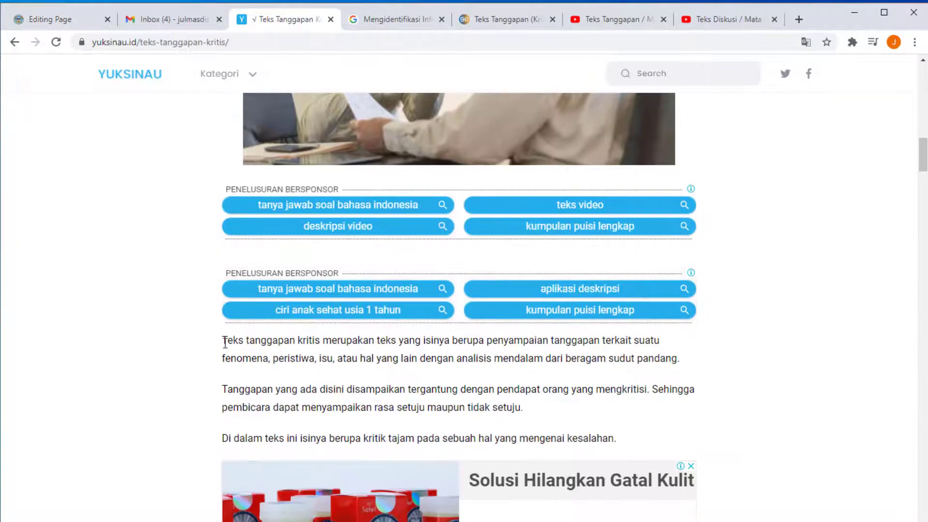
{"action": "left_click_drag", "start_coordinate": [225, 342], "coordinate": [648, 439]}
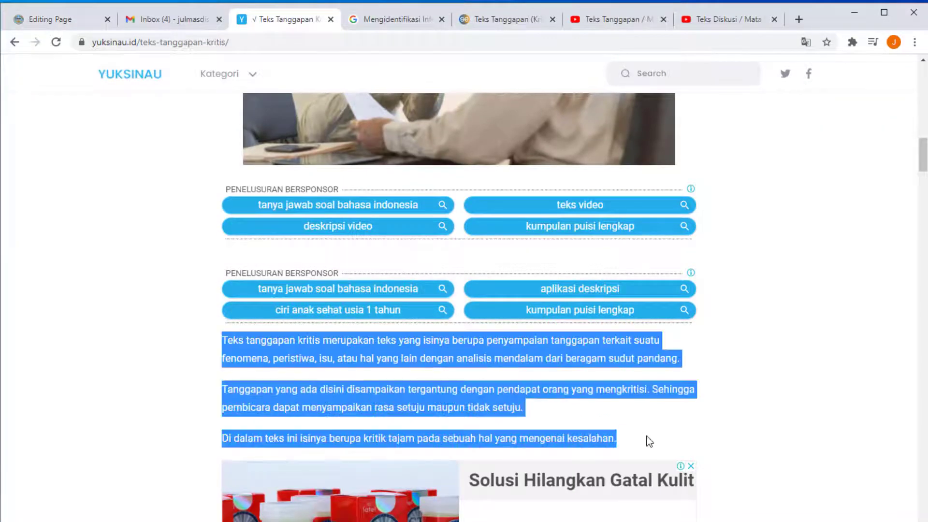
{"action": "right_click", "coordinate": [445, 388]}
{"action": "left_click", "coordinate": [472, 398]}
{"action": "left_click", "coordinate": [51, 19]}
{"action": "left_click", "coordinate": [318, 290]}
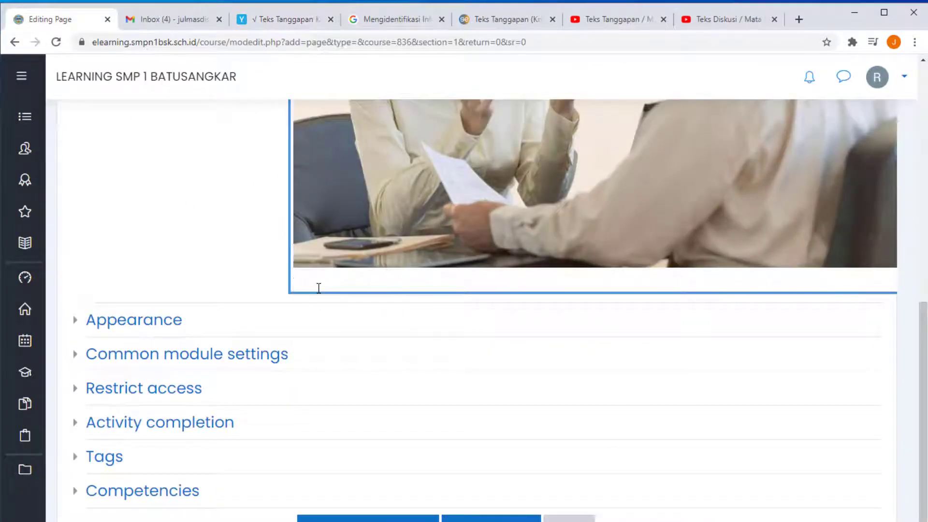
{"action": "key", "text": "ctrl+v"}
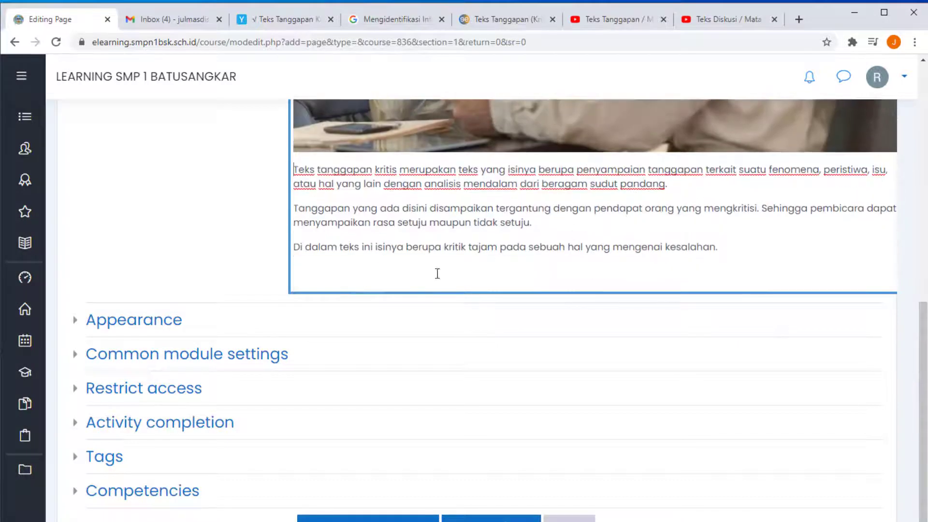
Add the article's next two paragraphs, from "Pada umumnya teks ini" to "menganalisa suatu pendapat", at the end of the page content.
{"action": "left_click", "coordinate": [279, 15]}
{"action": "scroll", "coordinate": [483, 256], "scroll_direction": "down", "scroll_amount": 6}
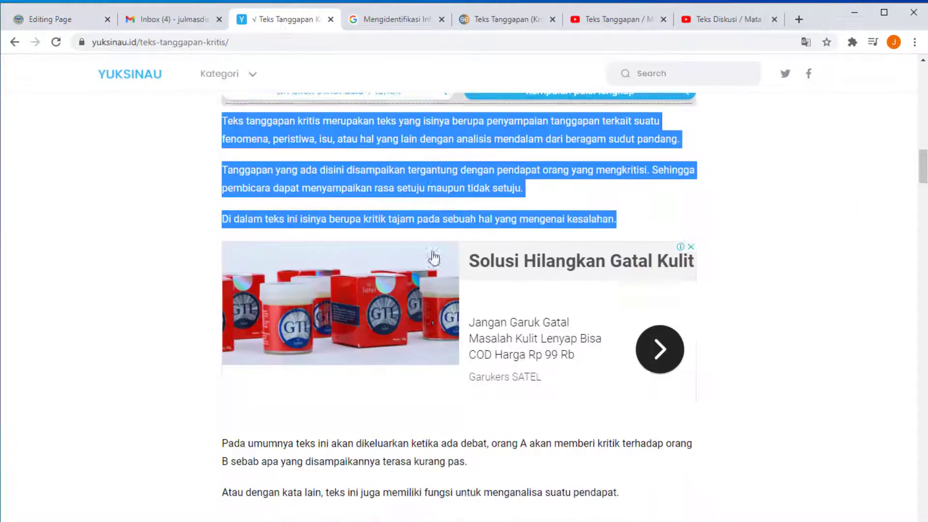
{"action": "left_click_drag", "start_coordinate": [222, 340], "coordinate": [636, 396]}
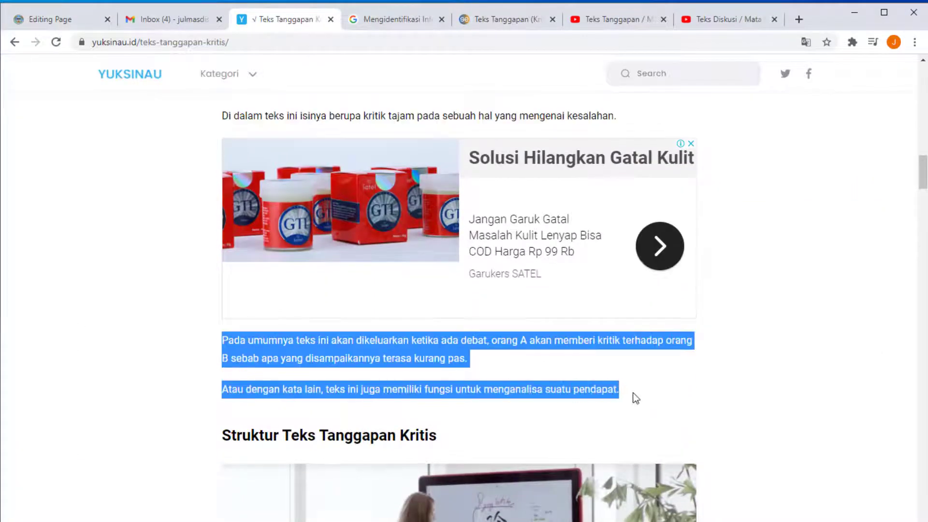
{"action": "right_click", "coordinate": [591, 393]}
{"action": "left_click", "coordinate": [610, 398]}
{"action": "left_click", "coordinate": [63, 20]}
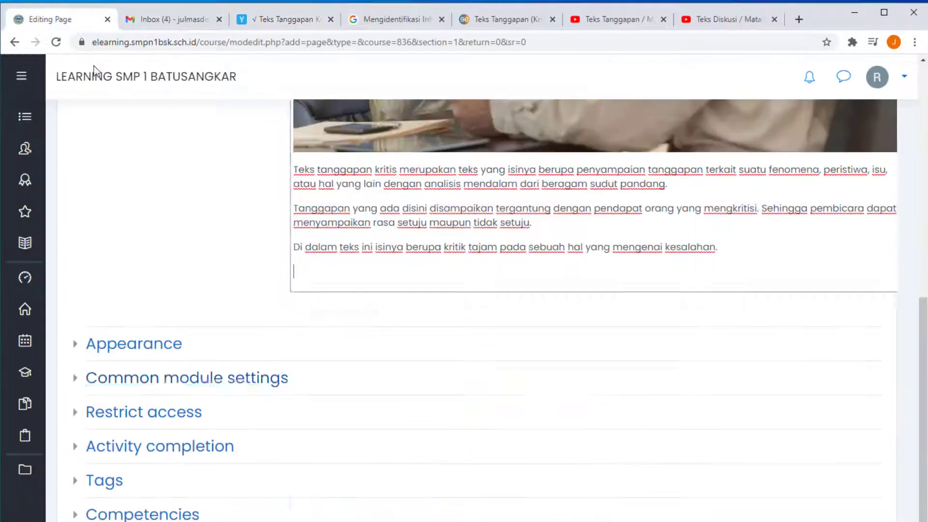
{"action": "left_click", "coordinate": [329, 287]}
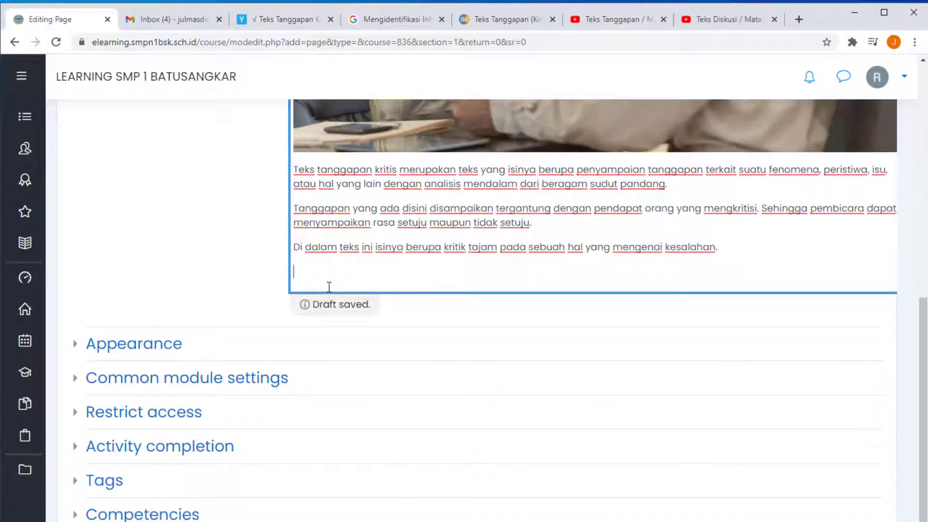
{"action": "key", "text": "ctrl+v"}
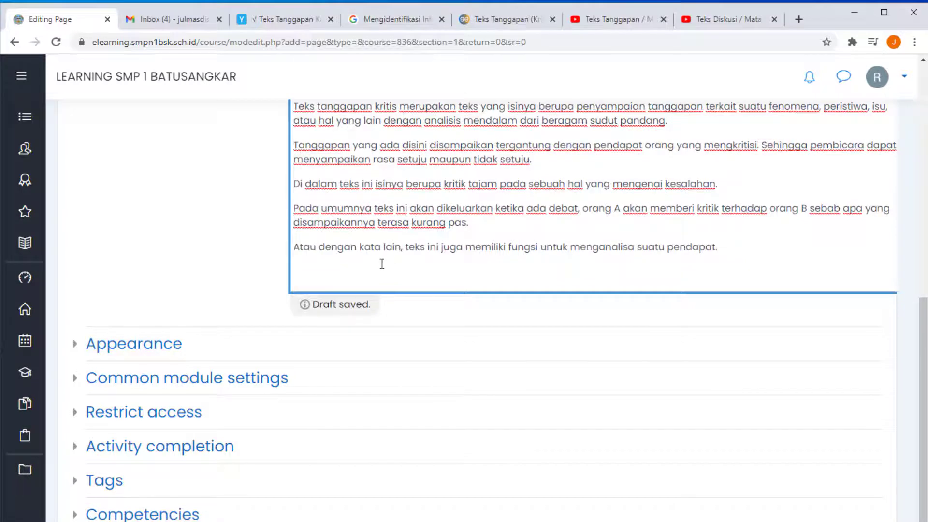
Make the first paragraph of the page content, the definition starting "Teks tanggapan kritis merupakan", bold.
{"action": "scroll", "coordinate": [382, 264], "scroll_direction": "down", "scroll_amount": 2}
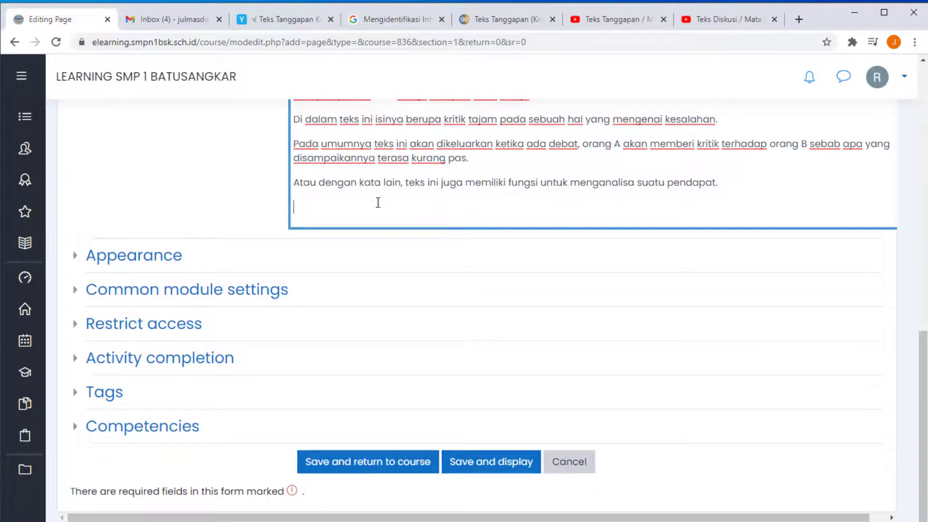
{"action": "scroll", "coordinate": [378, 203], "scroll_direction": "up", "scroll_amount": 5}
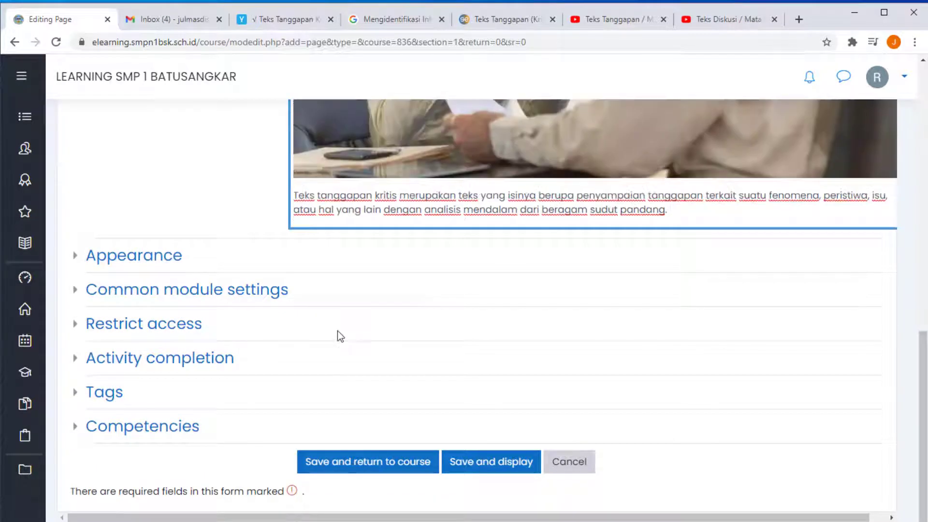
{"action": "scroll", "coordinate": [338, 334], "scroll_direction": "up", "scroll_amount": 8}
{"action": "scroll", "coordinate": [402, 483], "scroll_direction": "down", "scroll_amount": 2}
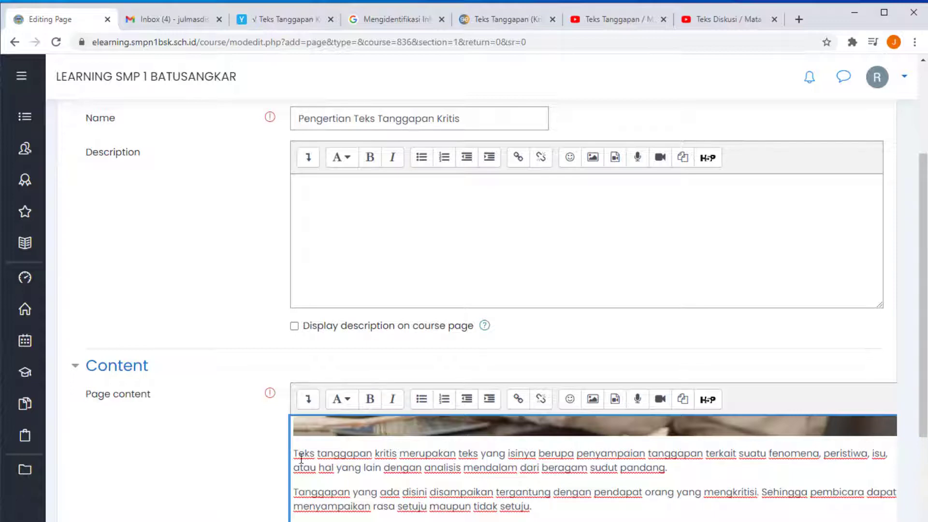
{"action": "left_click_drag", "start_coordinate": [293, 456], "coordinate": [669, 468]}
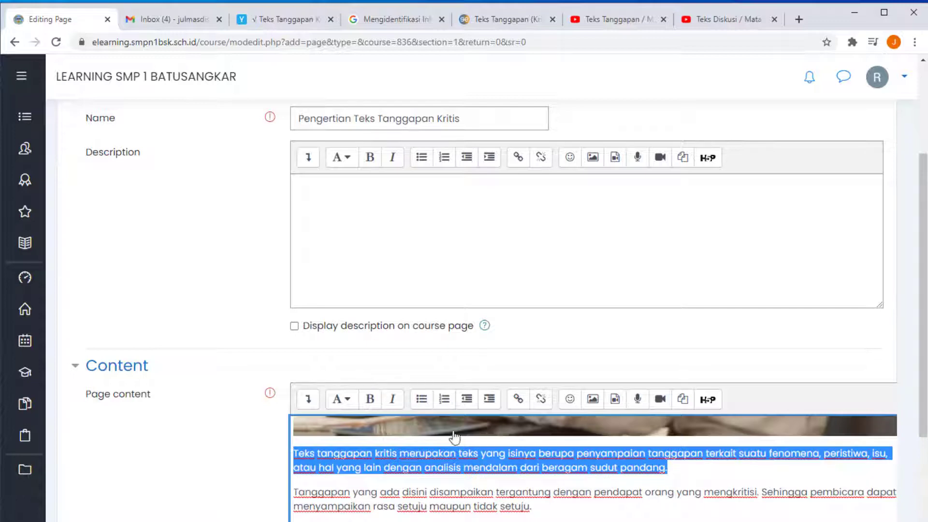
{"action": "left_click", "coordinate": [371, 400]}
{"action": "left_click", "coordinate": [591, 490]}
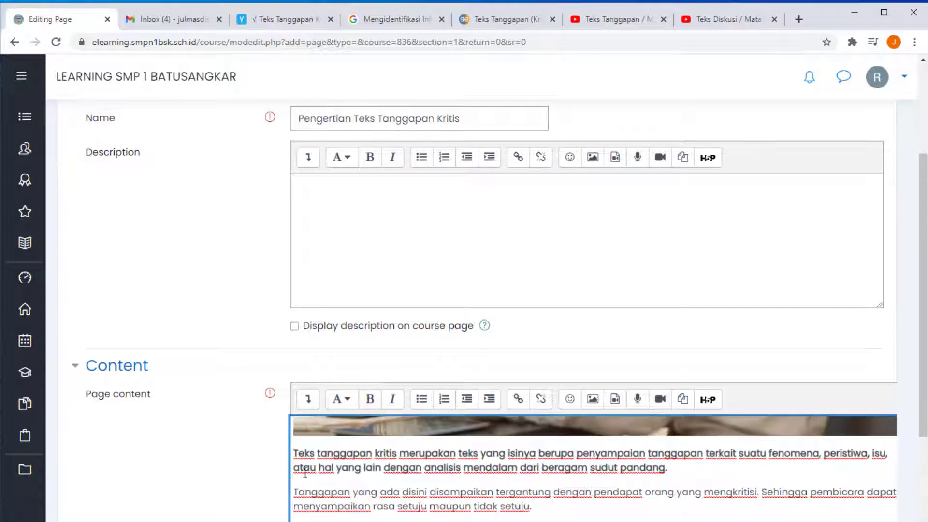
Save and display the Pengertian Teks Tanggapan Kritis page, and check its photo and text.
{"action": "scroll", "coordinate": [432, 503], "scroll_direction": "down", "scroll_amount": 5}
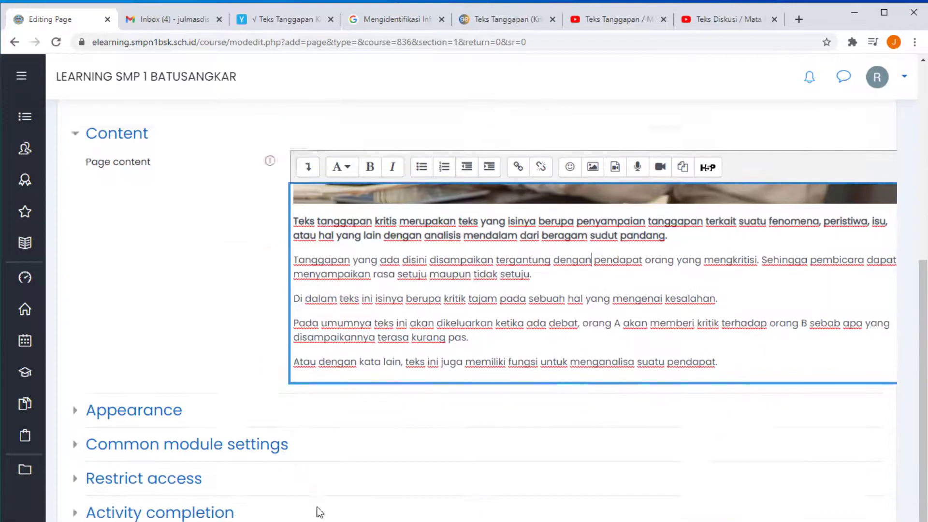
{"action": "left_click", "coordinate": [454, 520]}
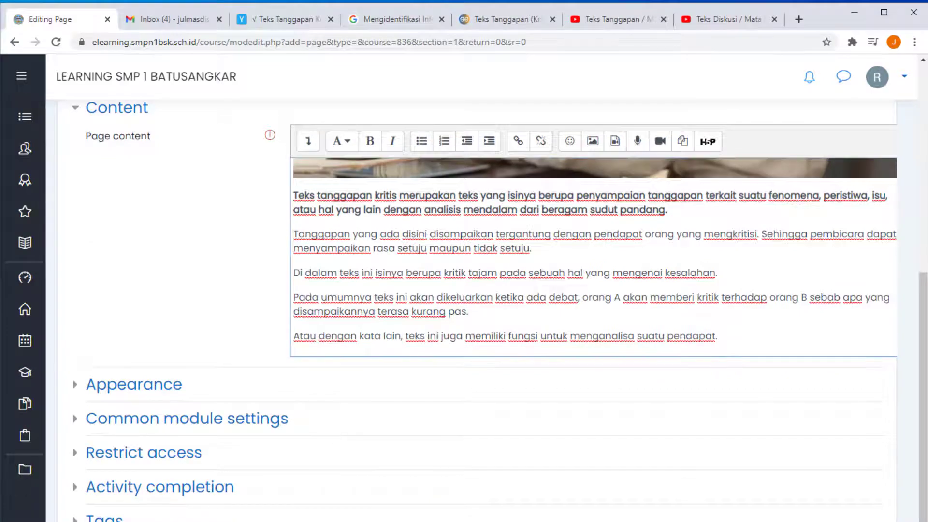
{"action": "scroll", "coordinate": [328, 378], "scroll_direction": "down", "scroll_amount": 6}
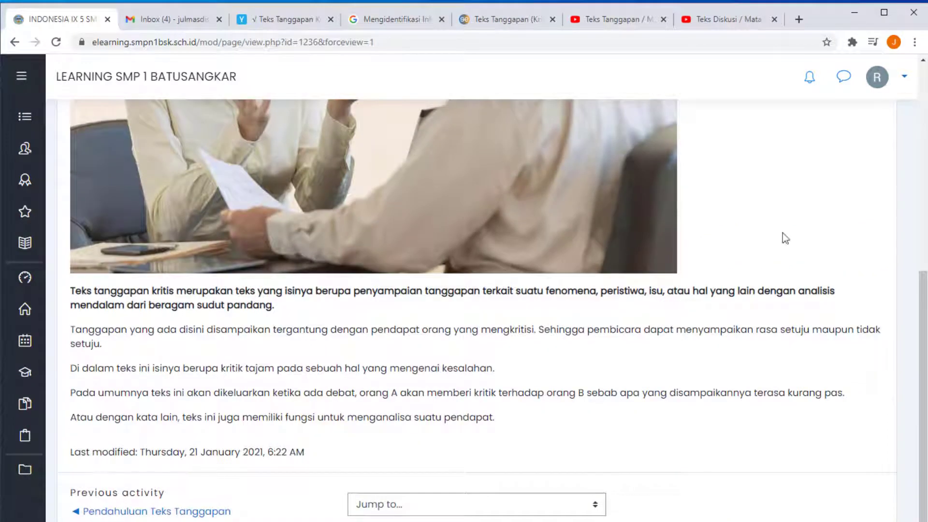
Return to the INDONESIA IX 5 SMT 2 course and start a new Page resource in the PERTEMUAN 1 section.
{"action": "scroll", "coordinate": [439, 368], "scroll_direction": "up", "scroll_amount": 6}
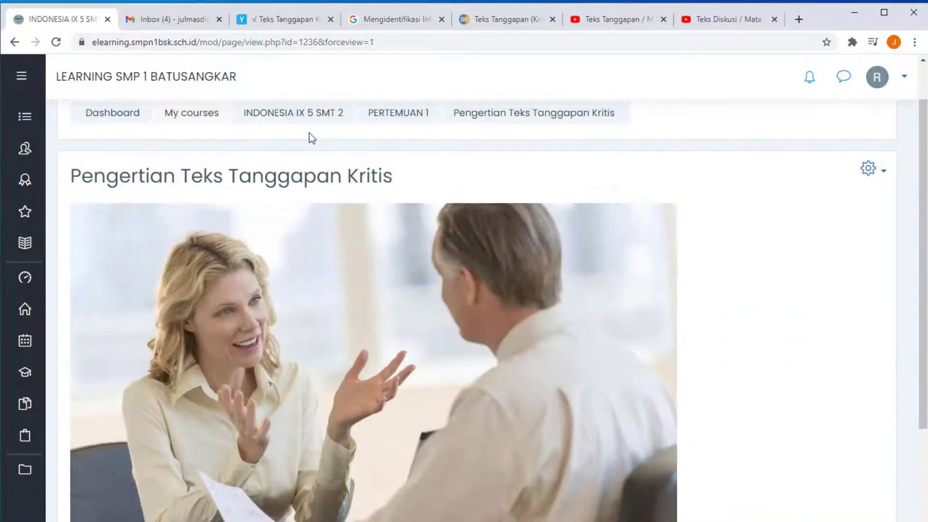
{"action": "scroll", "coordinate": [288, 122], "scroll_direction": "up", "scroll_amount": 2}
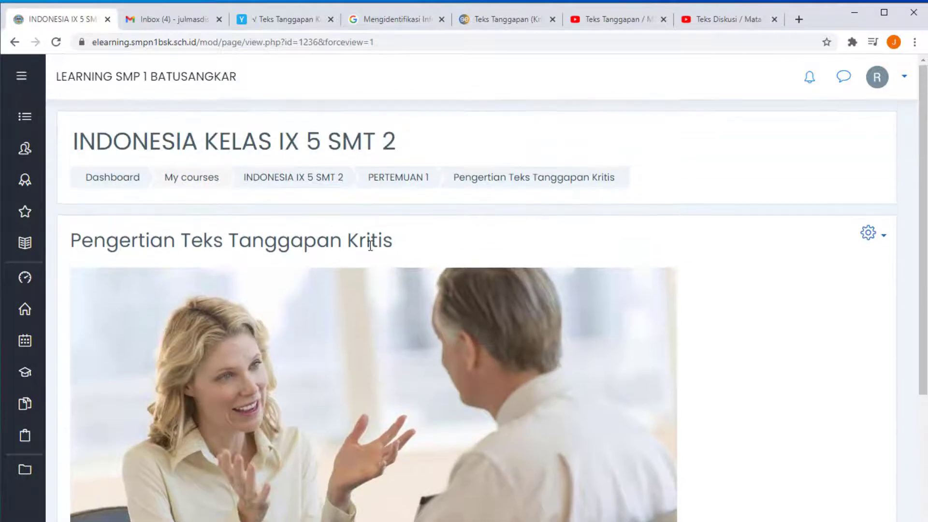
{"action": "left_click", "coordinate": [282, 184]}
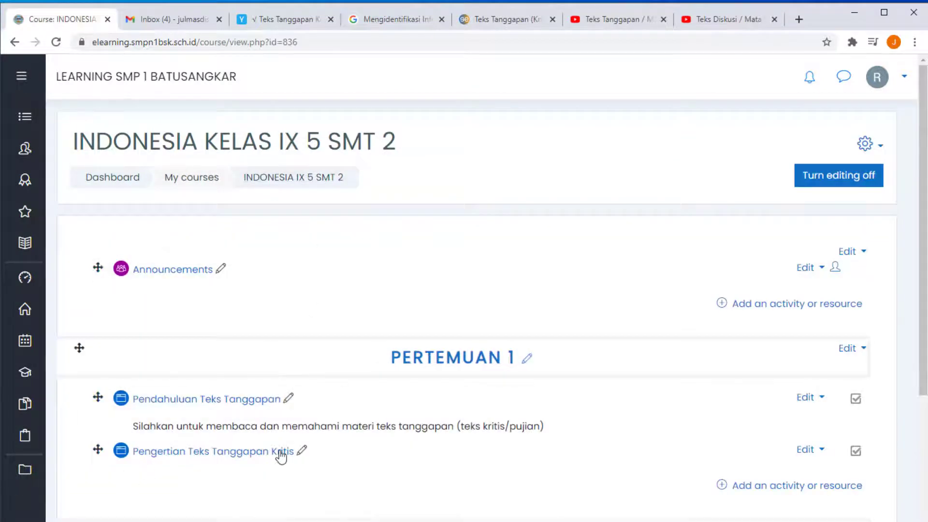
{"action": "left_click", "coordinate": [836, 484]}
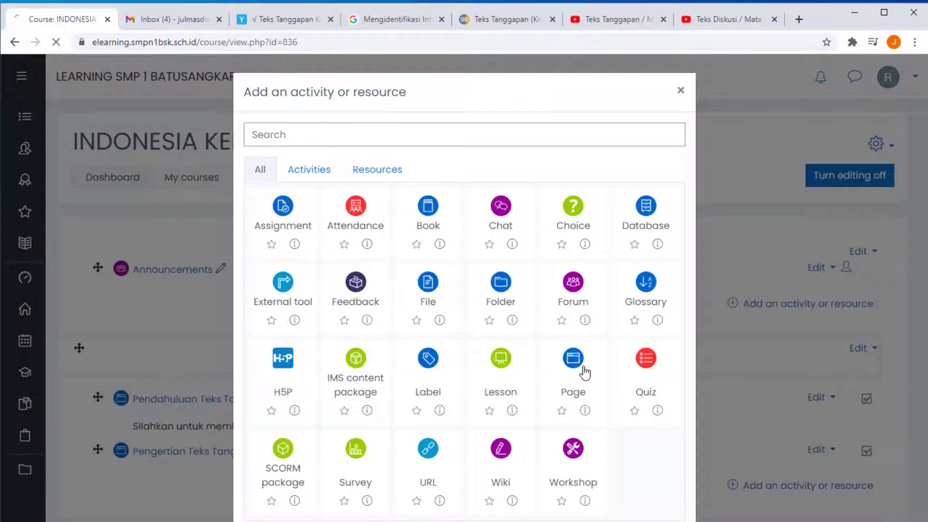
{"action": "left_click", "coordinate": [585, 372]}
Name the new page "Struktur Teks Tanggapan Kritis", copying that heading from the yuksinau.id article.
{"action": "left_click", "coordinate": [270, 21]}
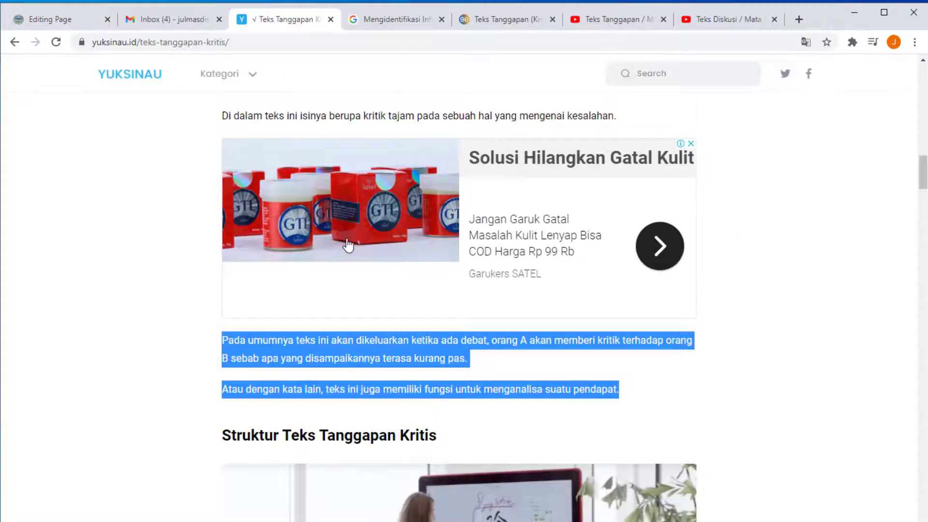
{"action": "scroll", "coordinate": [348, 245], "scroll_direction": "down", "scroll_amount": 5}
{"action": "scroll", "coordinate": [376, 493], "scroll_direction": "down", "scroll_amount": 1}
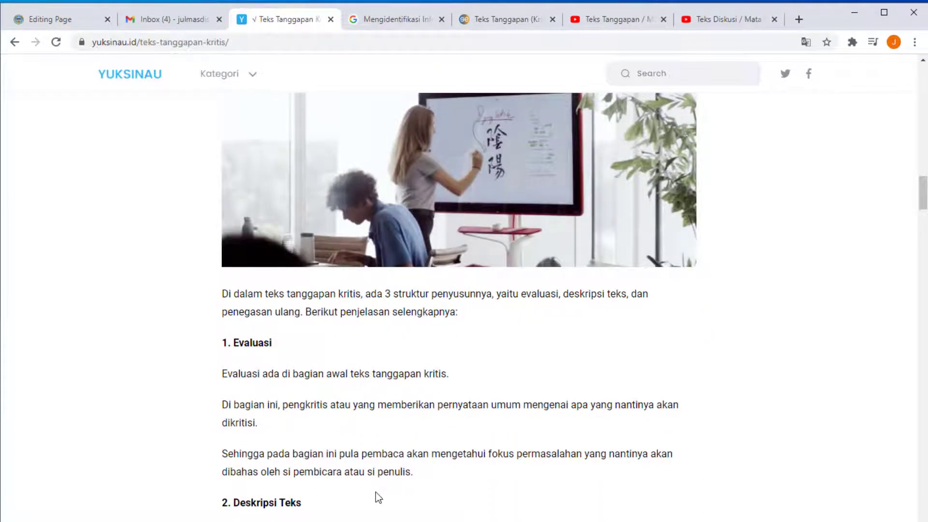
{"action": "scroll", "coordinate": [333, 481], "scroll_direction": "up", "scroll_amount": 2}
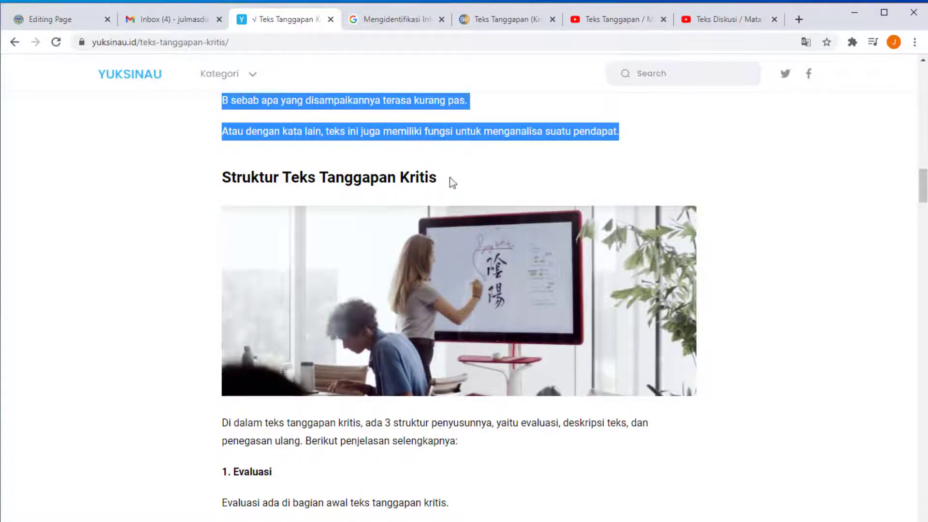
{"action": "left_click_drag", "start_coordinate": [450, 178], "coordinate": [220, 175]}
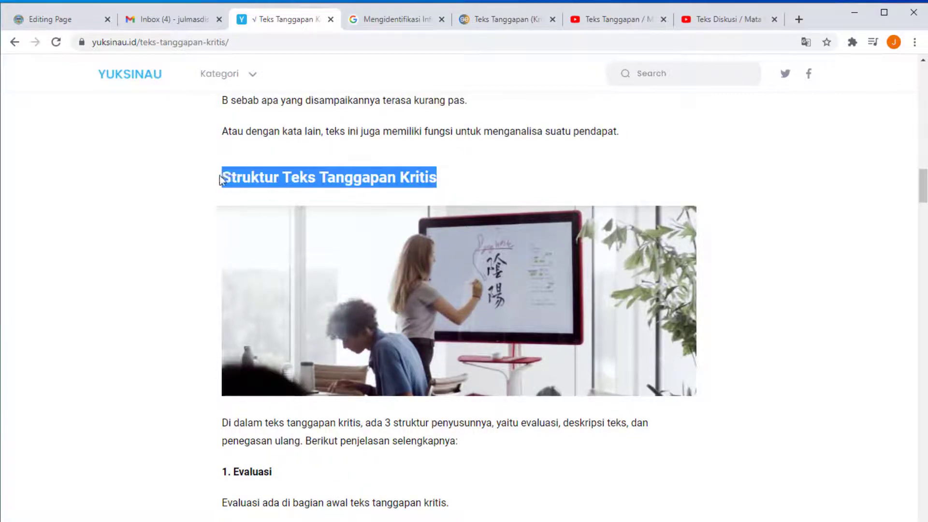
{"action": "right_click", "coordinate": [249, 182]}
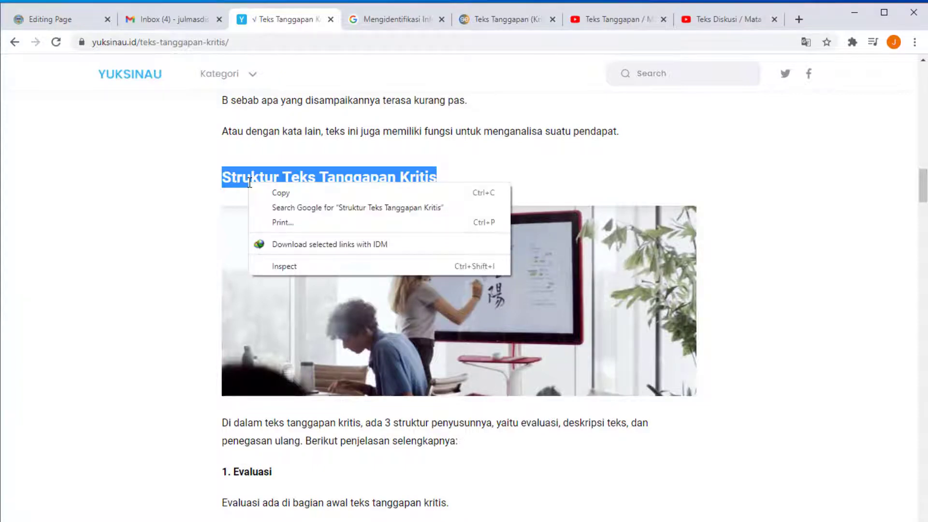
{"action": "left_click", "coordinate": [269, 193]}
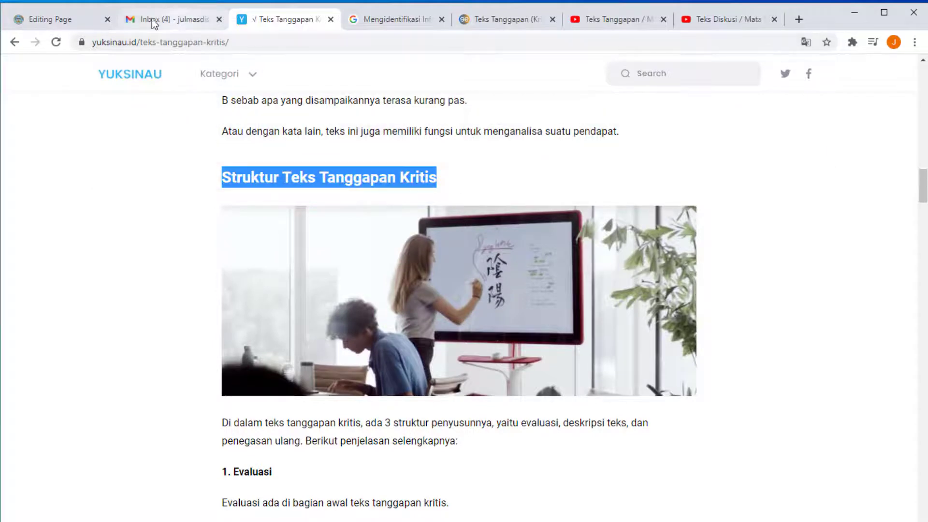
{"action": "left_click", "coordinate": [62, 19]}
{"action": "left_click", "coordinate": [367, 306]}
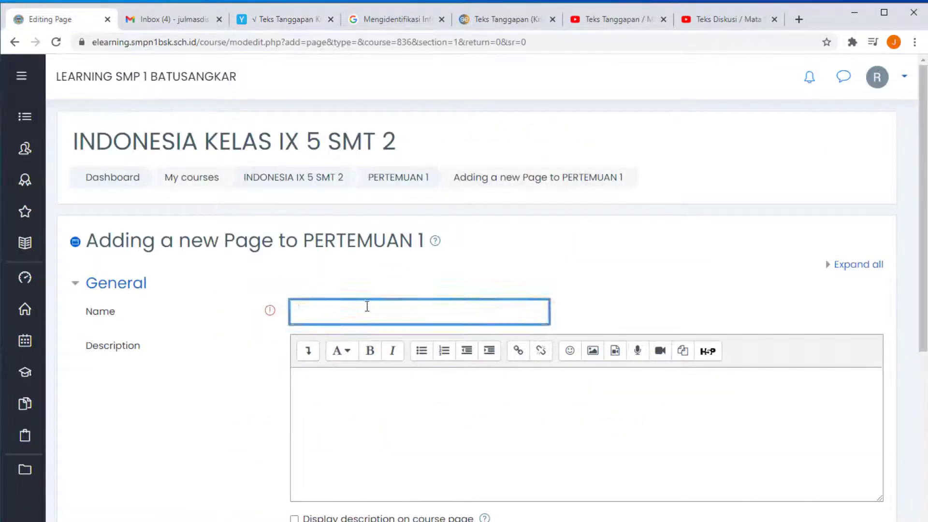
{"action": "key", "text": "ctrl+v"}
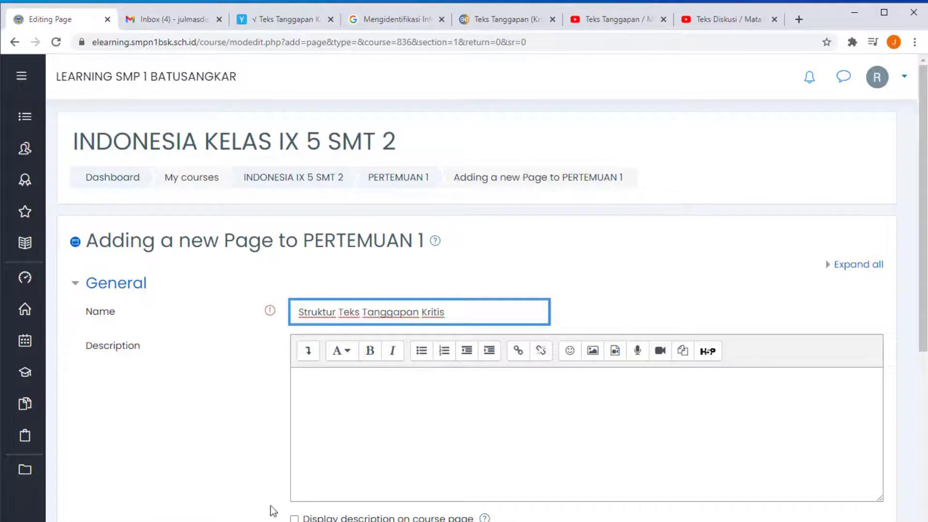
Copy the article's whiteboard photo under the Struktur Teks Tanggapan Kritis heading into the page content.
{"action": "left_click", "coordinate": [282, 23]}
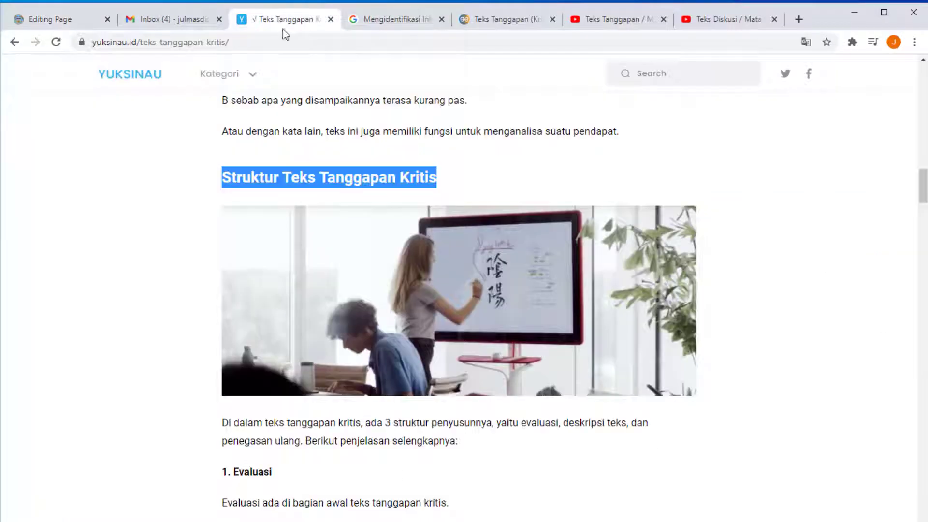
{"action": "scroll", "coordinate": [399, 295], "scroll_direction": "down", "scroll_amount": 3}
{"action": "scroll", "coordinate": [399, 296], "scroll_direction": "down", "scroll_amount": 10}
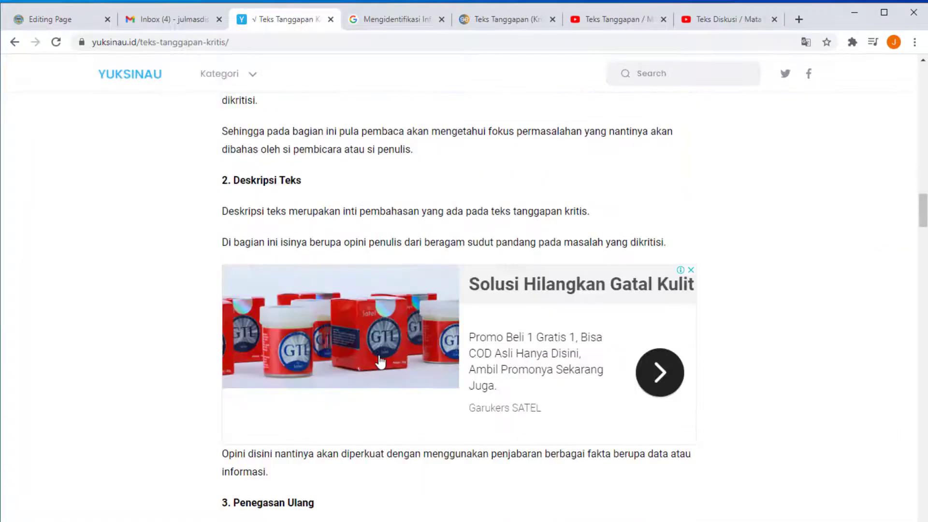
{"action": "scroll", "coordinate": [295, 405], "scroll_direction": "up", "scroll_amount": 2}
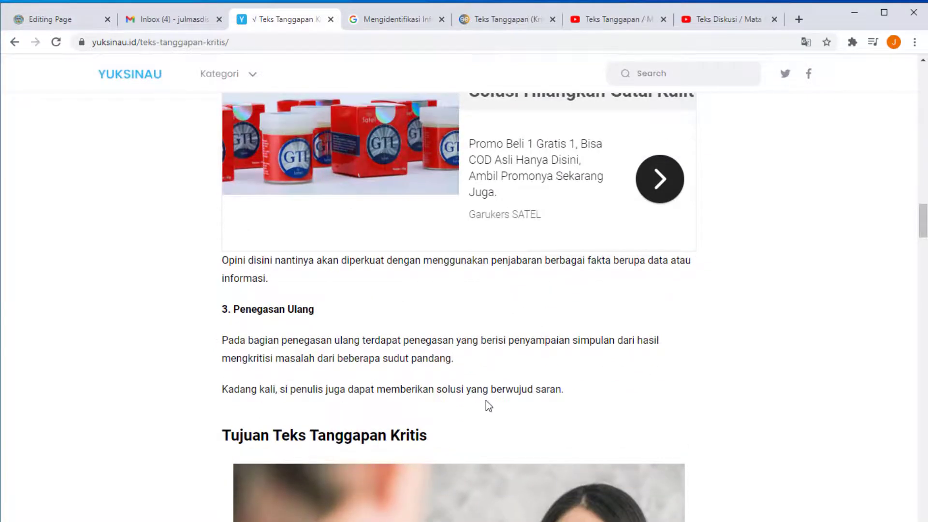
{"action": "scroll", "coordinate": [486, 405], "scroll_direction": "up", "scroll_amount": 10}
{"action": "right_click", "coordinate": [391, 333]}
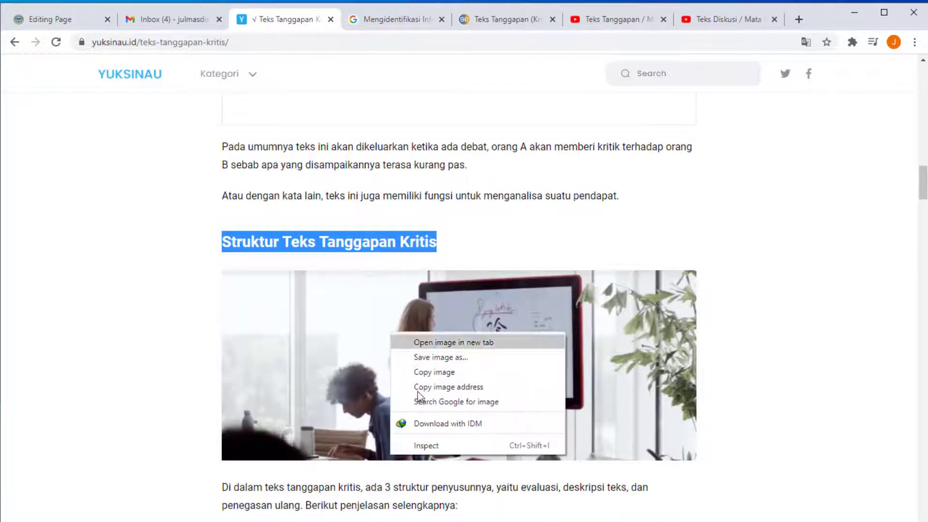
{"action": "left_click", "coordinate": [449, 513]}
{"action": "right_click", "coordinate": [429, 383]}
{"action": "left_click", "coordinate": [467, 423]}
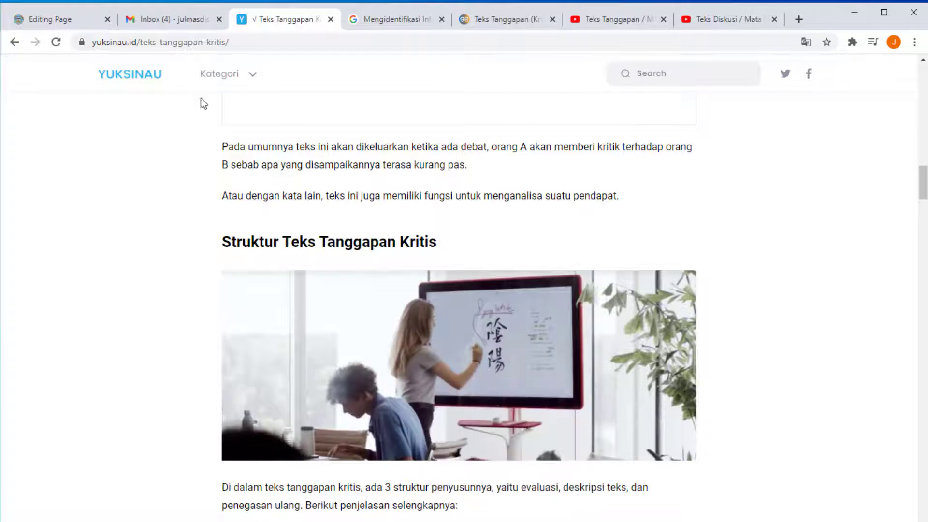
{"action": "left_click", "coordinate": [74, 20]}
{"action": "left_click", "coordinate": [351, 401]}
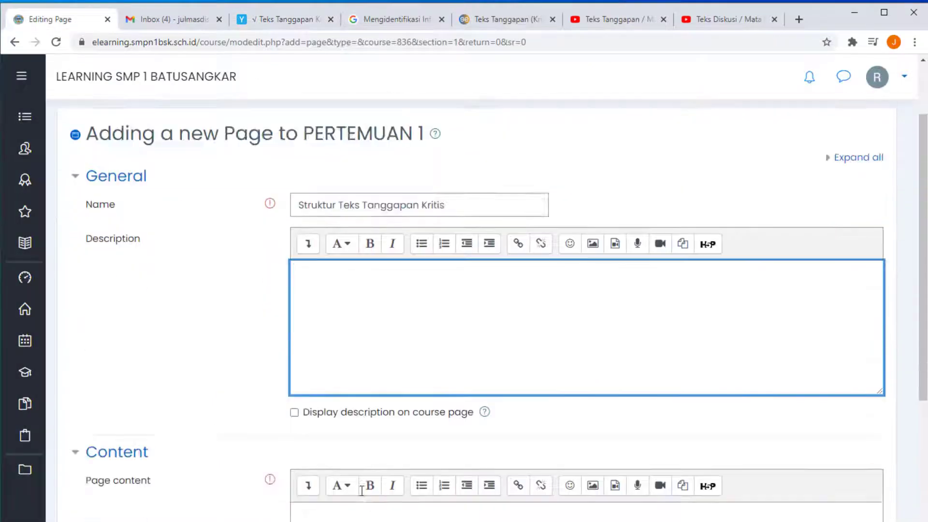
{"action": "scroll", "coordinate": [362, 491], "scroll_direction": "down", "scroll_amount": 4}
{"action": "left_click", "coordinate": [348, 462]}
{"action": "key", "text": "ctrl+v"}
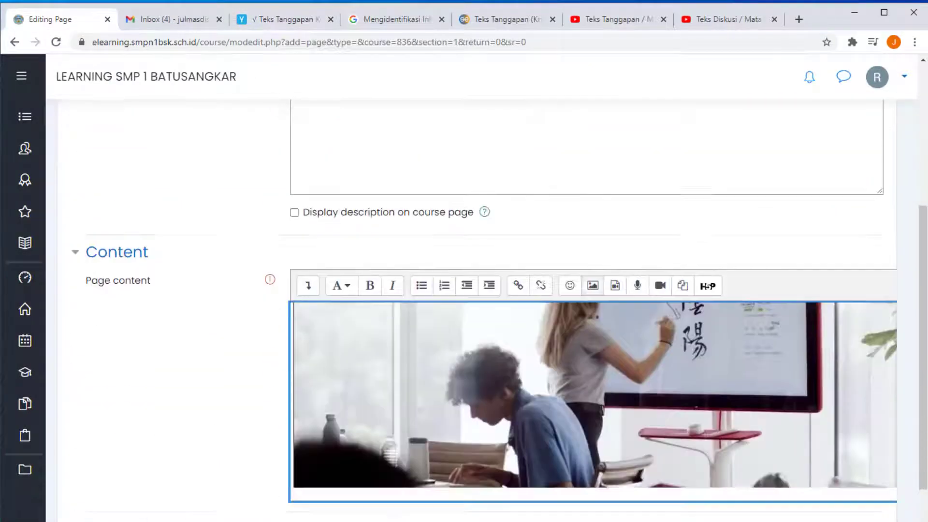
Copy the article text from "Di dalam teks tanggapan kritis" to "masalah yang dikritisi" into the page content below the photo.
{"action": "scroll", "coordinate": [313, 491], "scroll_direction": "down", "scroll_amount": 1}
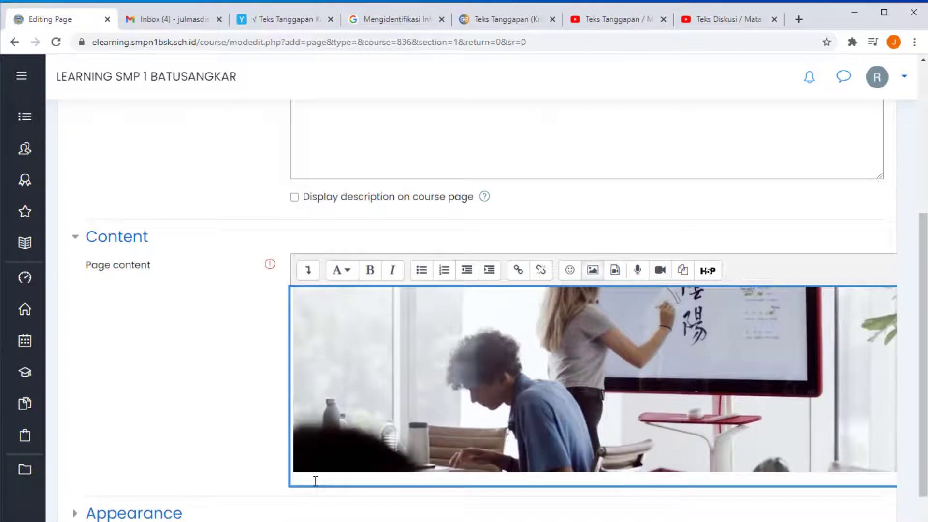
{"action": "scroll", "coordinate": [315, 481], "scroll_direction": "down", "scroll_amount": 1}
{"action": "left_click", "coordinate": [272, 22]}
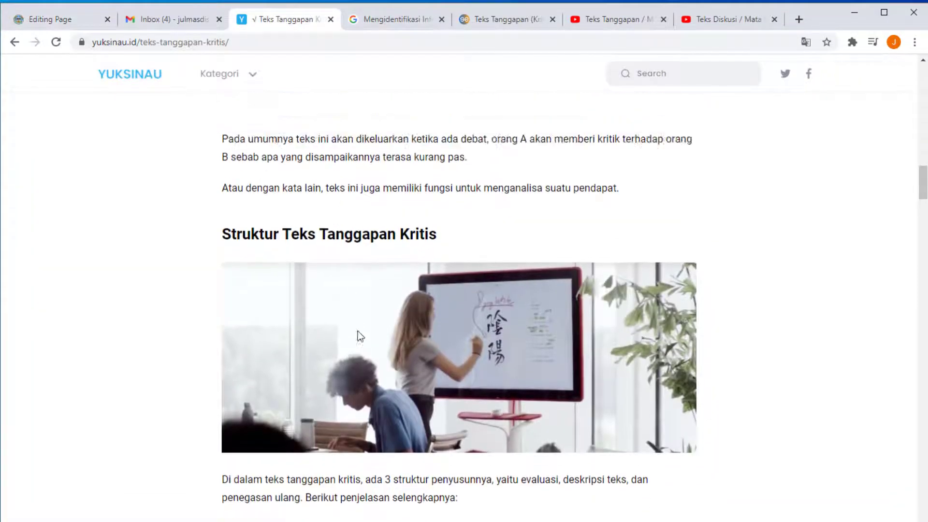
{"action": "scroll", "coordinate": [278, 317], "scroll_direction": "down", "scroll_amount": 6}
{"action": "left_click_drag", "start_coordinate": [223, 229], "coordinate": [682, 503]}
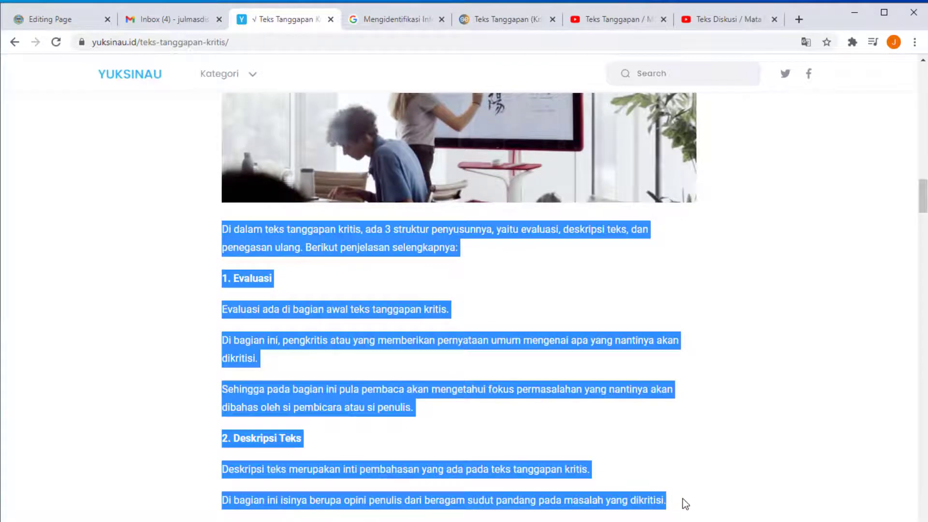
{"action": "left_click", "coordinate": [53, 19]}
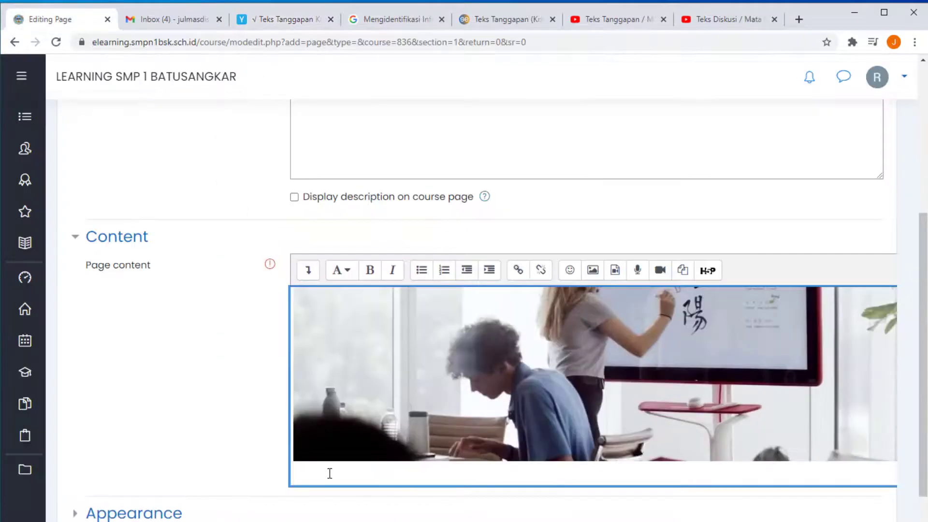
{"action": "scroll", "coordinate": [369, 438], "scroll_direction": "down", "scroll_amount": 5}
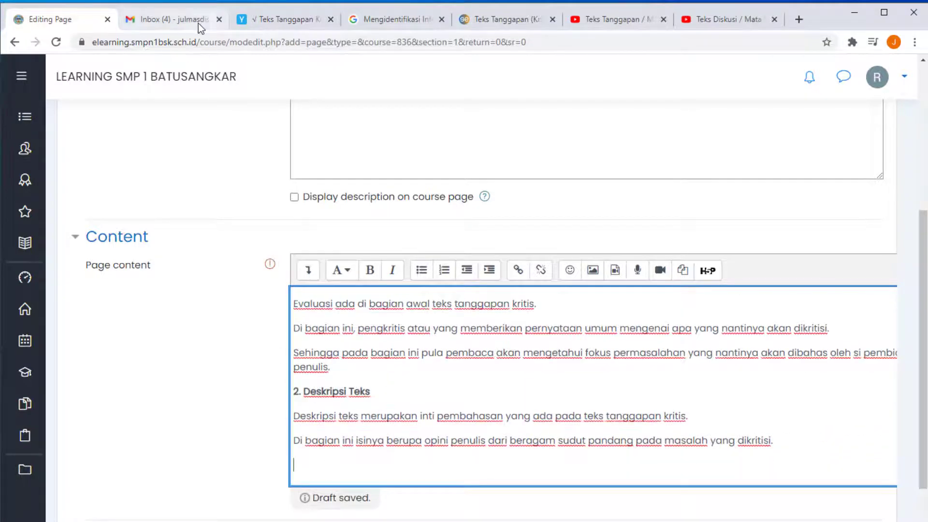
Add the article text from "Opini disini nantinya" to "solusi yang berwujud saran", including 3. Penegasan Ulang, at the end of the page content.
{"action": "left_click", "coordinate": [271, 19]}
{"action": "scroll", "coordinate": [329, 281], "scroll_direction": "down", "scroll_amount": 10}
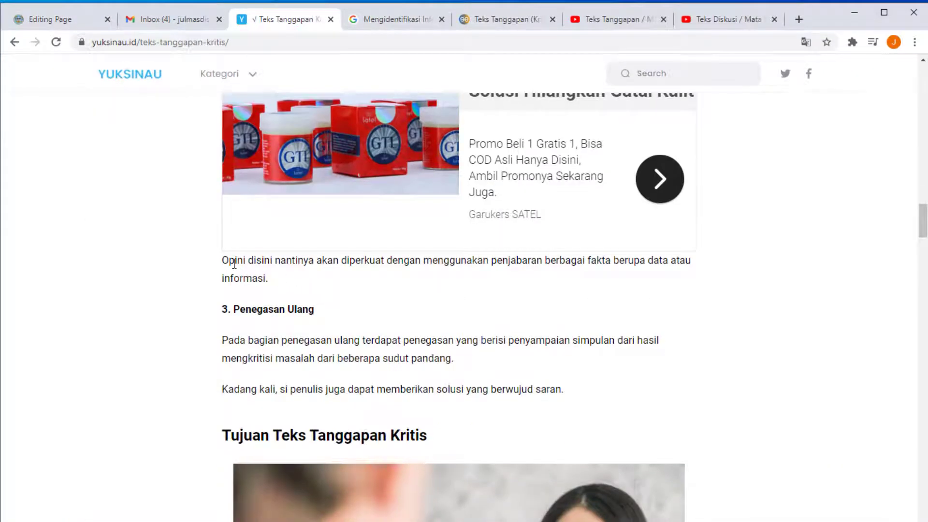
{"action": "left_click_drag", "start_coordinate": [223, 261], "coordinate": [578, 399]}
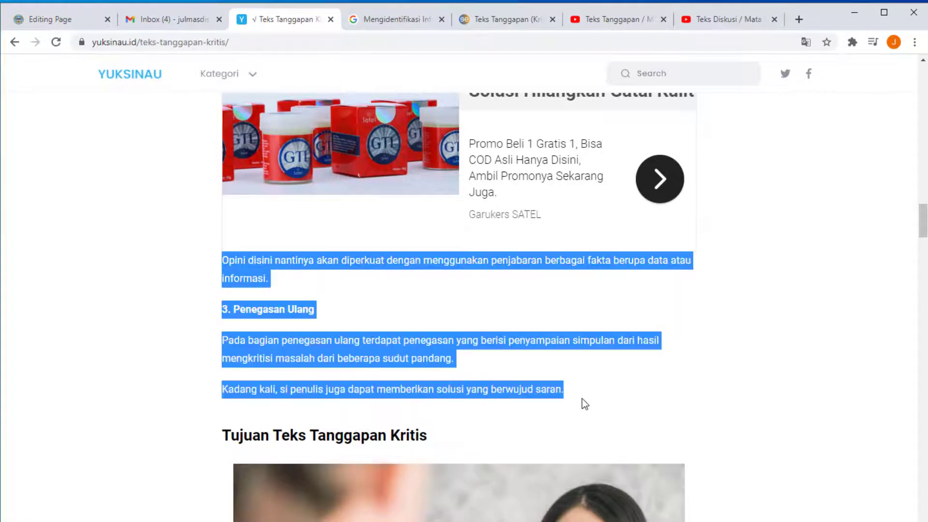
{"action": "left_click", "coordinate": [77, 13]}
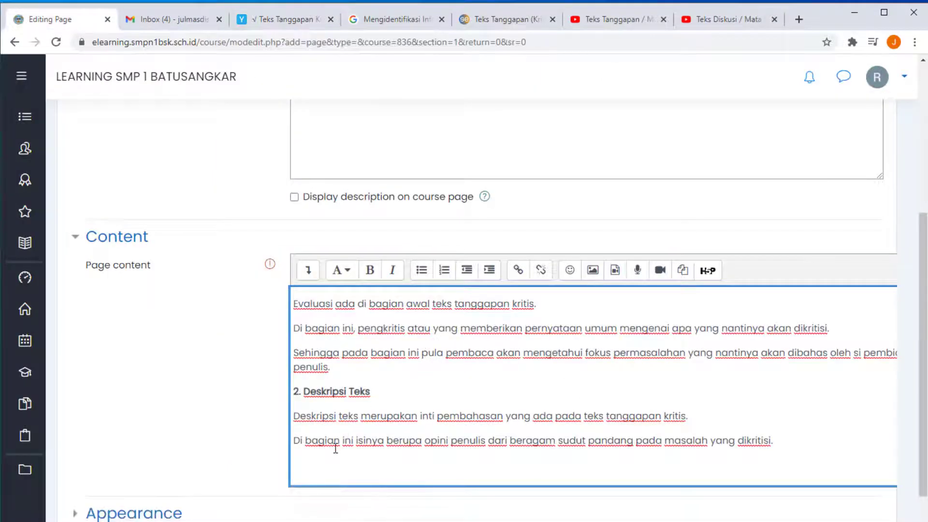
{"action": "type", "text": "Opini disini nantinya akan diperkuat dengan menggunakan penjabaran berbagai fakta berupa data atau informasi. 3. Penegasan Ulang Pada bagian penegasan ulang terdapat penegasan yang berisi penyampaian simpulan dari hasil mengkritisi masalah dari berbagai sudut pandang. Kadang kali, si penulis juga dapat memberikan solusi yang berwujud saran."}
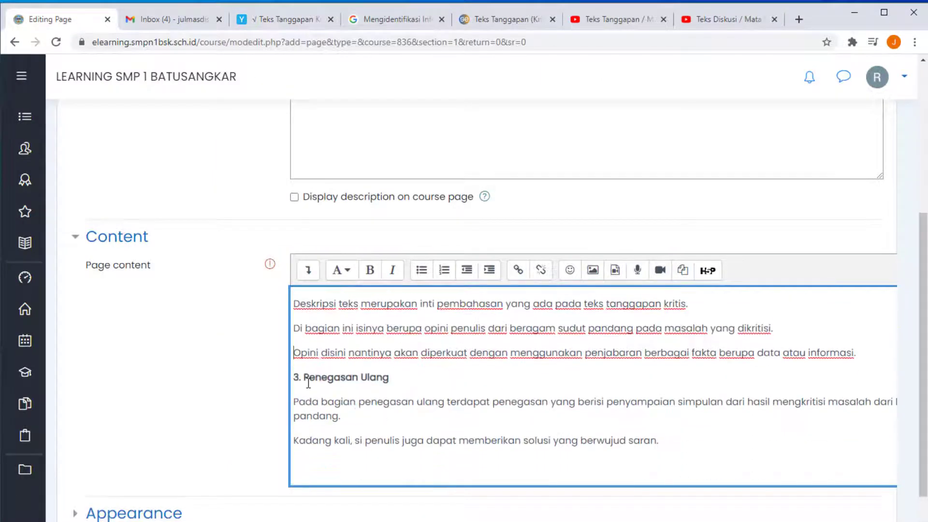
{"action": "scroll", "coordinate": [356, 410], "scroll_direction": "down", "scroll_amount": 1}
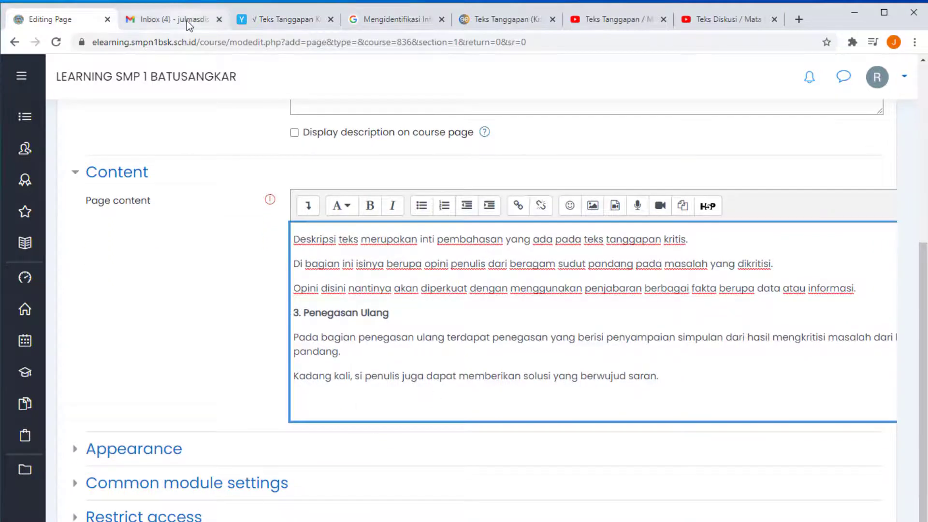
Check where the article's structure section ends, then save and display the Struktur Teks Tanggapan Kritis page and review it.
{"action": "left_click", "coordinate": [290, 19]}
{"action": "scroll", "coordinate": [363, 344], "scroll_direction": "down", "scroll_amount": 4}
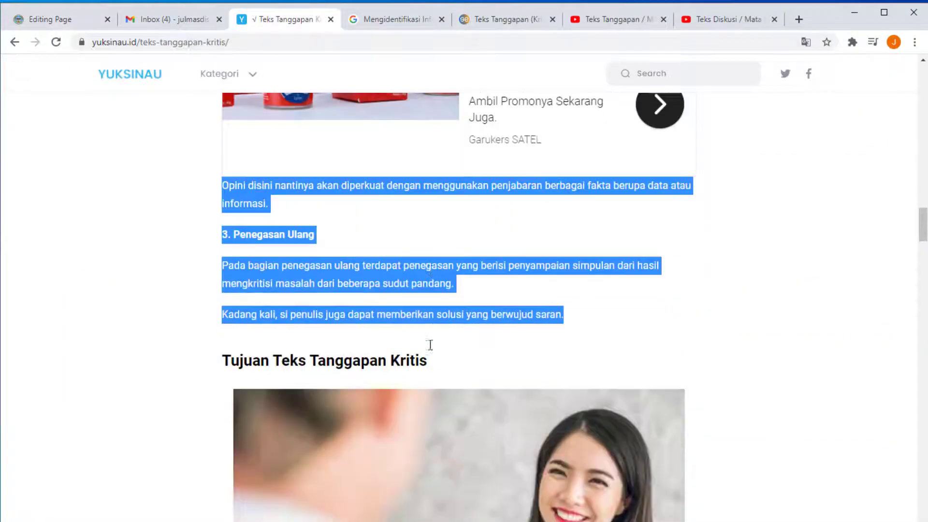
{"action": "left_click", "coordinate": [68, 20]}
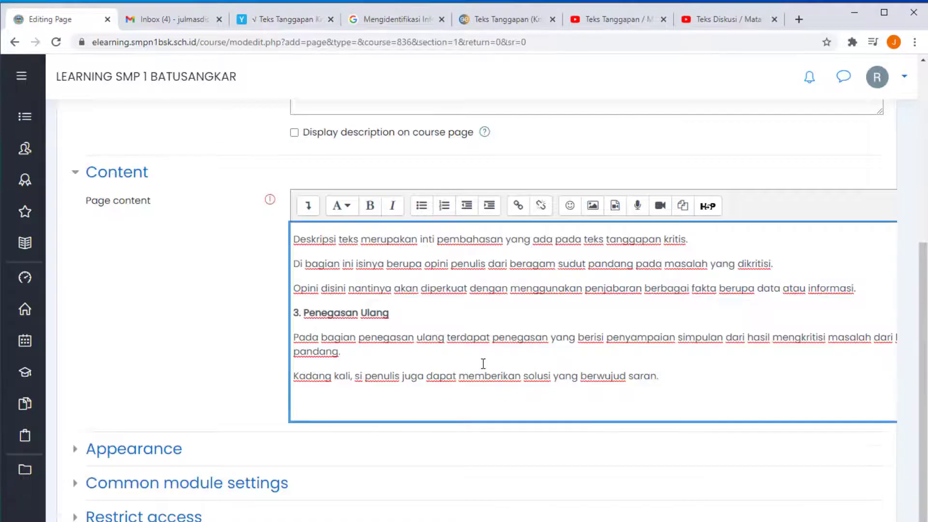
{"action": "scroll", "coordinate": [483, 364], "scroll_direction": "down", "scroll_amount": 3}
{"action": "left_click", "coordinate": [491, 463]}
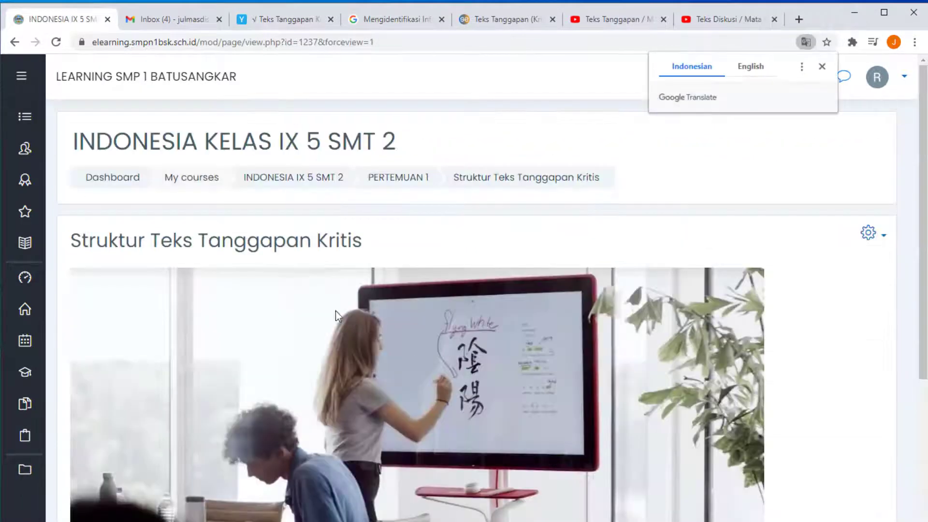
{"action": "scroll", "coordinate": [335, 311], "scroll_direction": "down", "scroll_amount": 10}
{"action": "scroll", "coordinate": [339, 354], "scroll_direction": "up", "scroll_amount": 10}
Reopen the Struktur Teks Tanggapan Kritis page's settings, then save it and return to the course.
{"action": "left_click", "coordinate": [874, 237]}
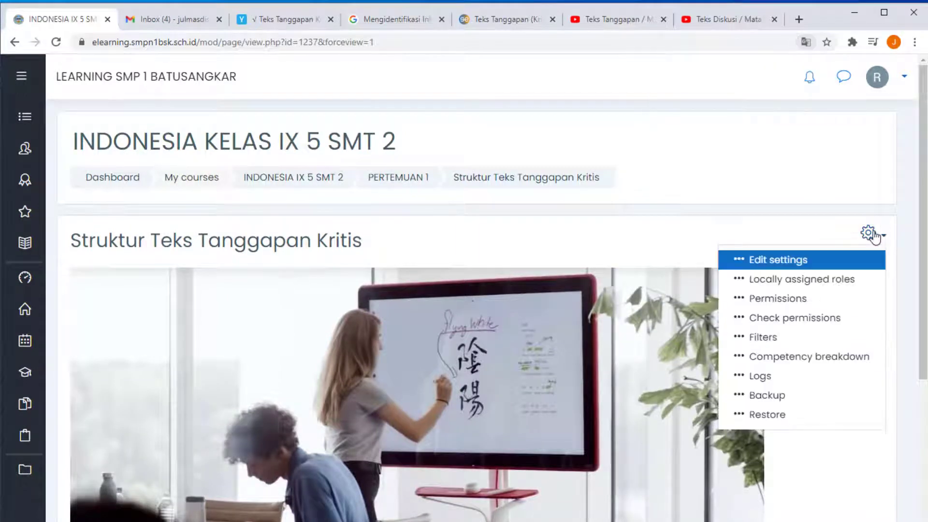
{"action": "left_click", "coordinate": [782, 261]}
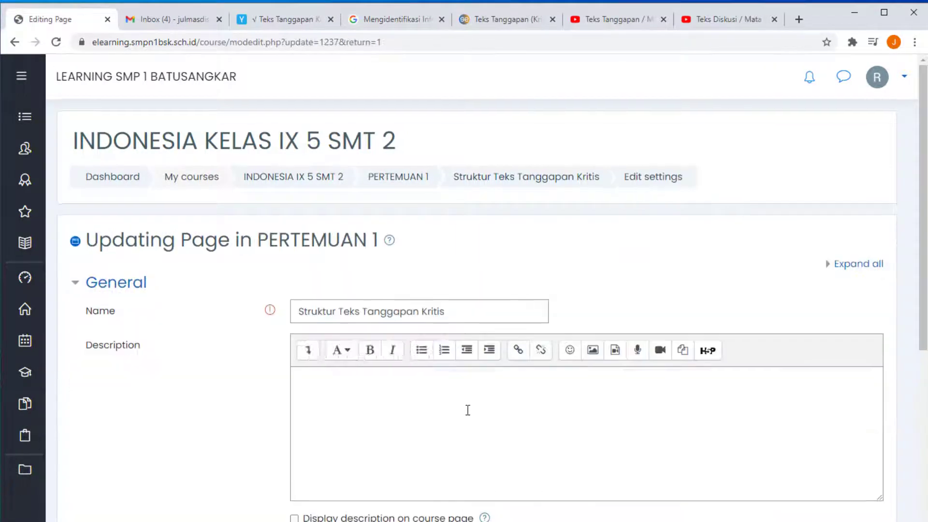
{"action": "scroll", "coordinate": [466, 408], "scroll_direction": "down", "scroll_amount": 10}
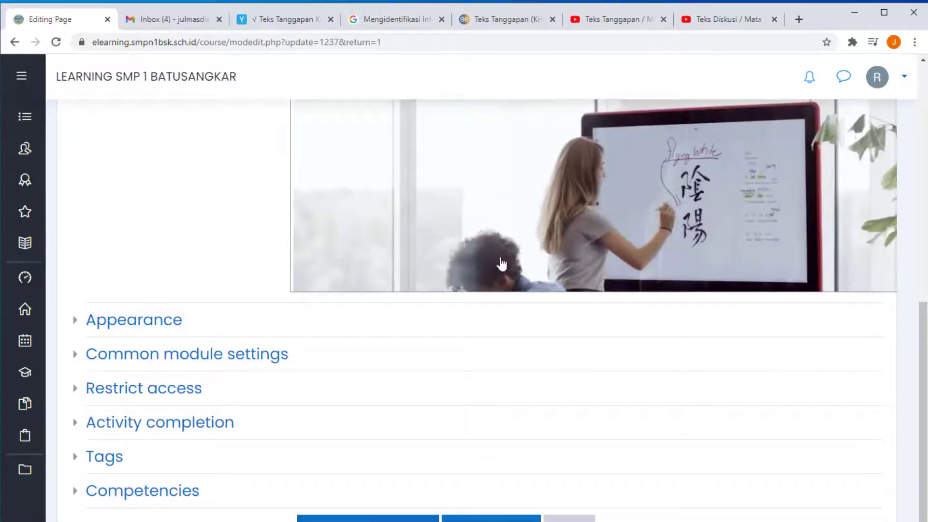
{"action": "scroll", "coordinate": [499, 263], "scroll_direction": "down", "scroll_amount": 5}
{"action": "left_click", "coordinate": [368, 519]}
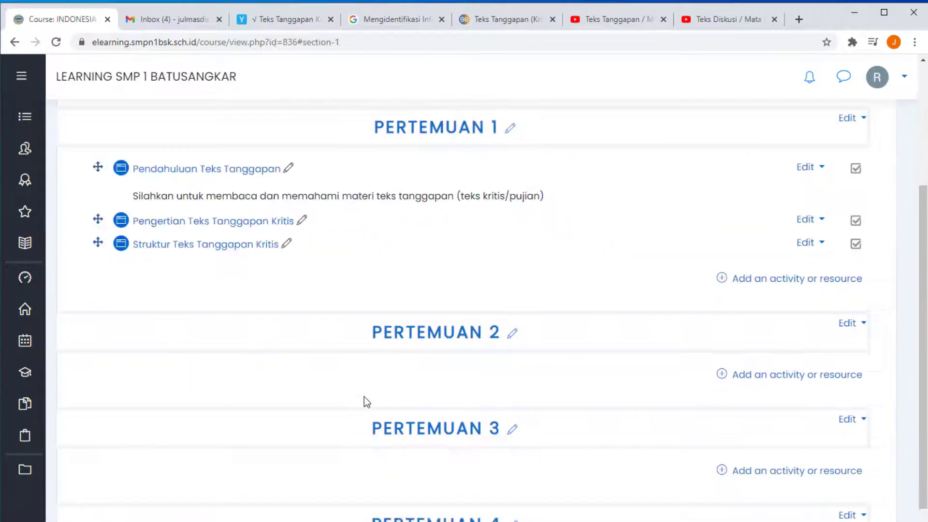
Add a new Page resource to PERTEMUAN 1 and name it with the article's heading "Tujuan Teks Tanggapan Kritis".
{"action": "left_click", "coordinate": [763, 282]}
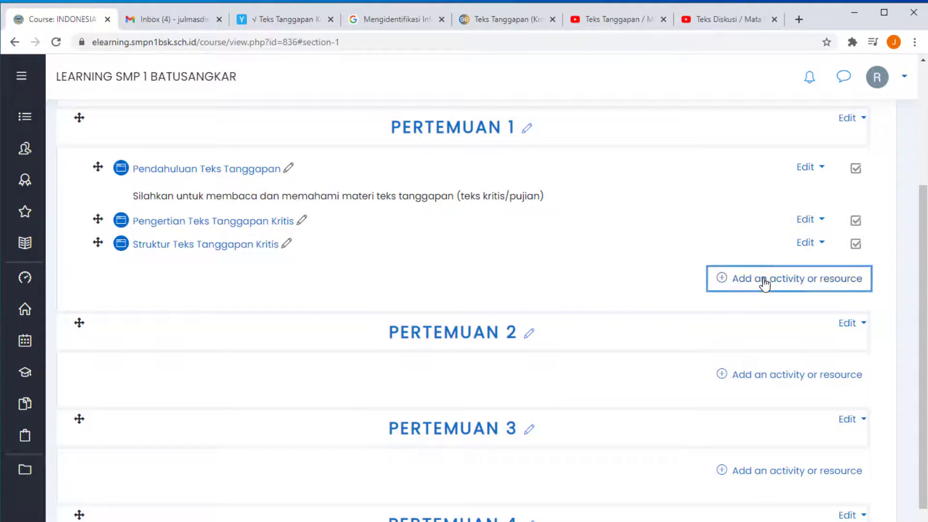
{"action": "left_click", "coordinate": [575, 367]}
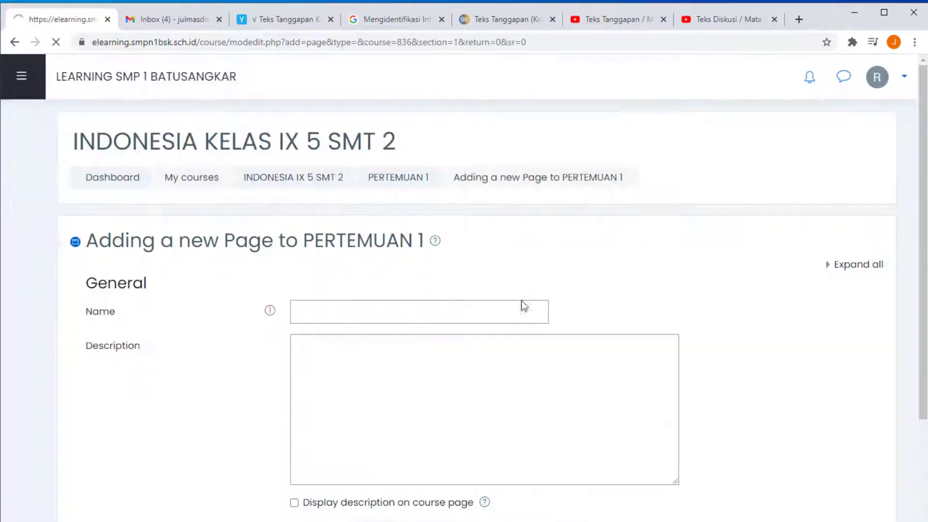
{"action": "left_click", "coordinate": [394, 19]}
{"action": "left_click", "coordinate": [237, 22]}
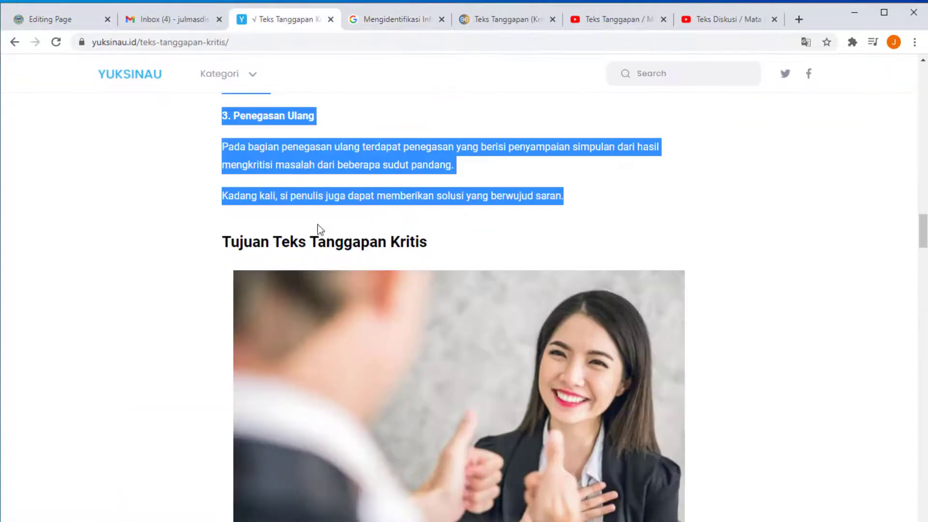
{"action": "scroll", "coordinate": [321, 252], "scroll_direction": "down", "scroll_amount": 6}
{"action": "scroll", "coordinate": [326, 280], "scroll_direction": "up", "scroll_amount": 5}
{"action": "left_click_drag", "start_coordinate": [222, 182], "coordinate": [459, 179]}
{"action": "key", "text": "ctrl+c"}
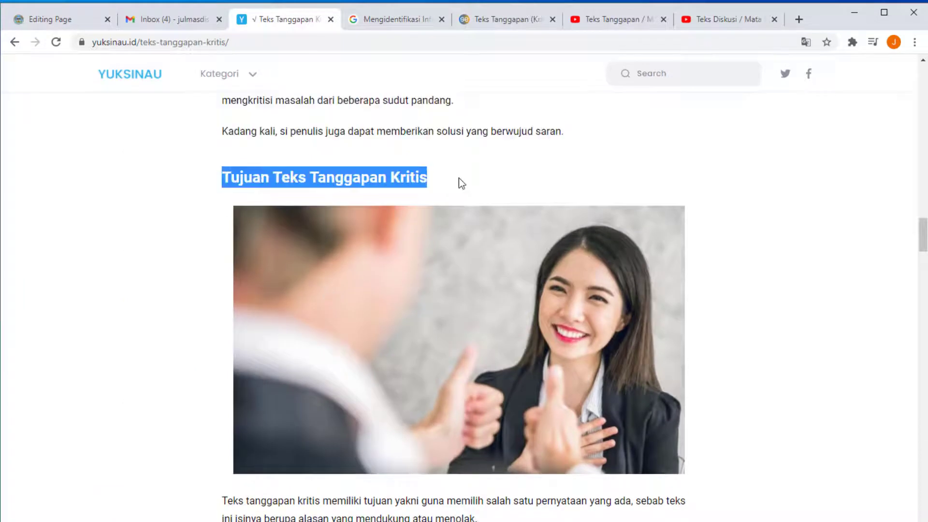
{"action": "left_click", "coordinate": [40, 14]}
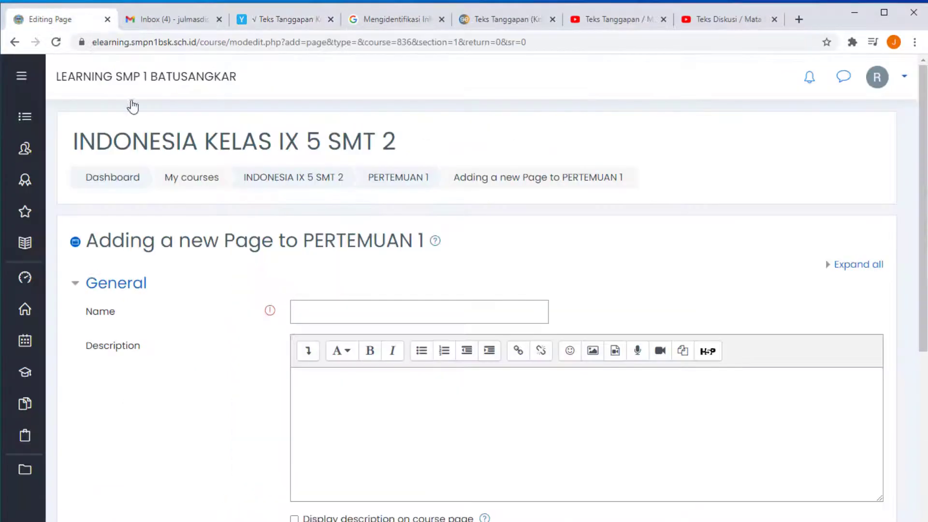
{"action": "left_click", "coordinate": [327, 309]}
{"action": "key", "text": "ctrl+v"}
{"action": "left_click", "coordinate": [355, 385]}
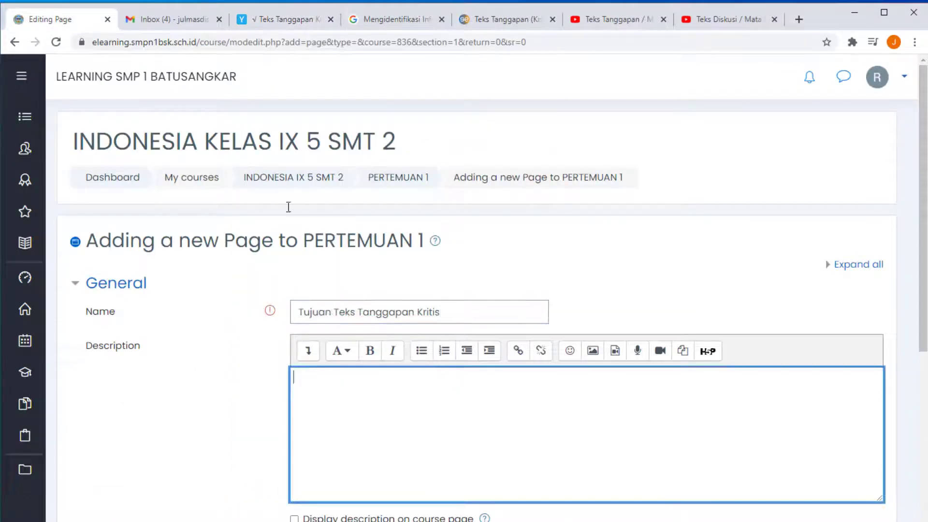
Copy the article's thumbs-up photo under the Tujuan Teks Tanggapan Kritis heading into the page content.
{"action": "left_click", "coordinate": [271, 19]}
{"action": "scroll", "coordinate": [316, 287], "scroll_direction": "down", "scroll_amount": 5}
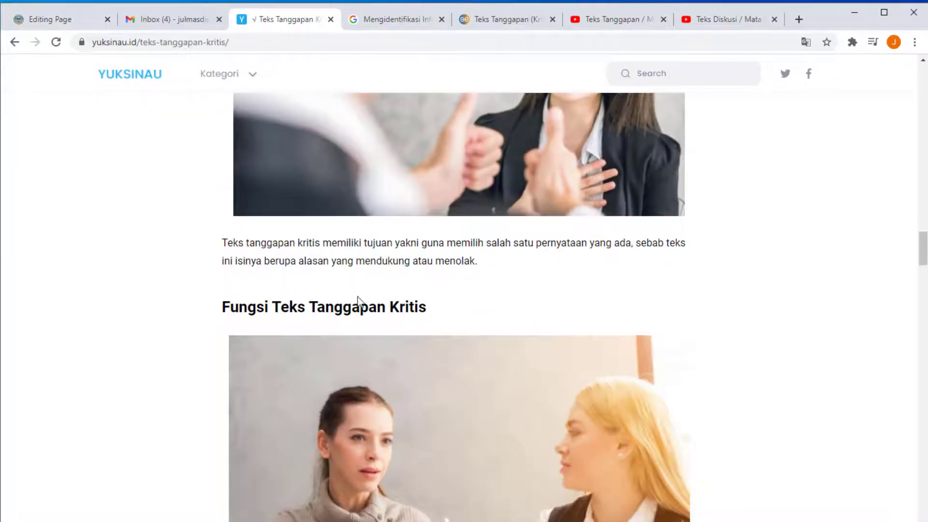
{"action": "scroll", "coordinate": [359, 304], "scroll_direction": "up", "scroll_amount": 3}
{"action": "right_click", "coordinate": [397, 211]}
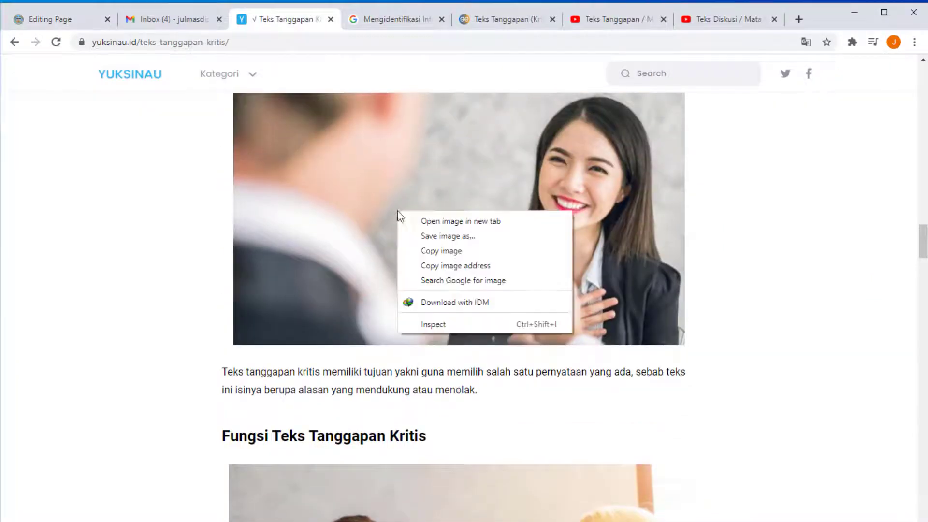
{"action": "left_click", "coordinate": [437, 252]}
{"action": "left_click", "coordinate": [40, 20]}
{"action": "scroll", "coordinate": [401, 435], "scroll_direction": "down", "scroll_amount": 5}
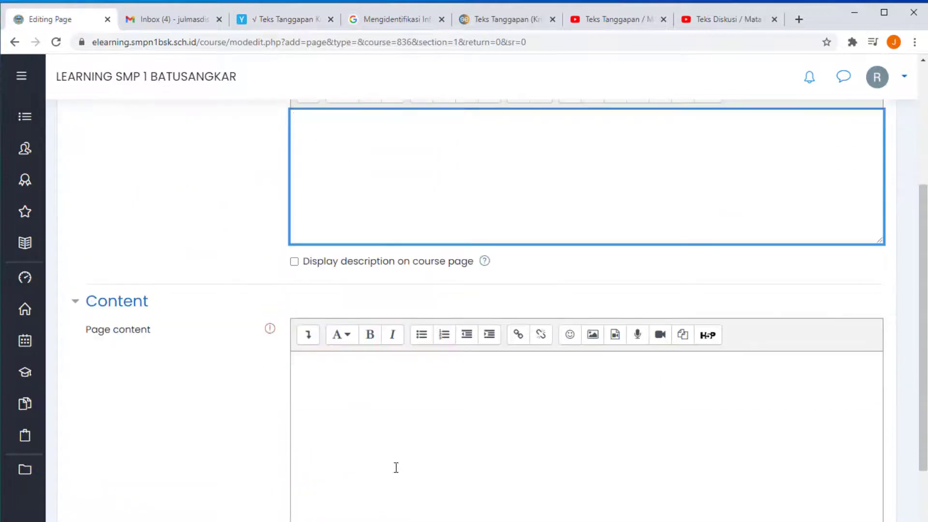
{"action": "left_click", "coordinate": [390, 421]}
{"action": "key", "text": "ctrl+v"}
{"action": "scroll", "coordinate": [389, 464], "scroll_direction": "down", "scroll_amount": 6}
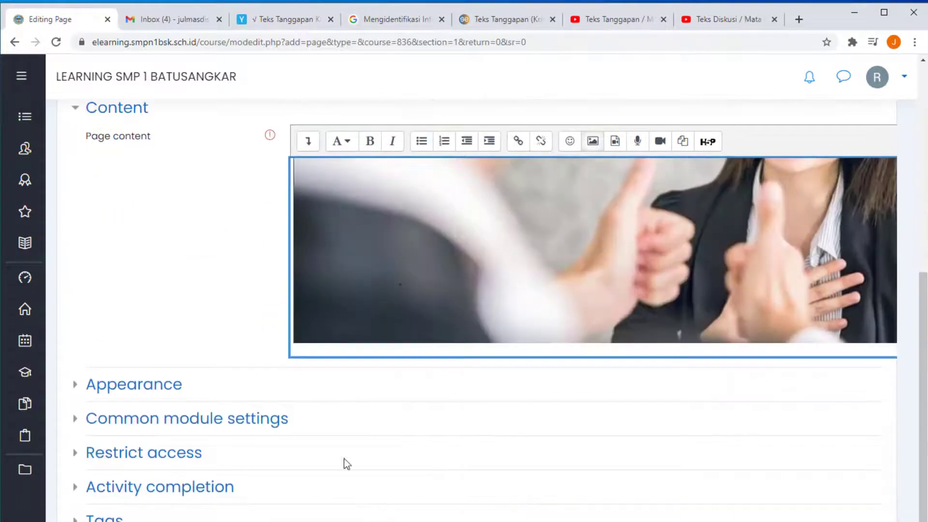
{"action": "scroll", "coordinate": [332, 356], "scroll_direction": "down", "scroll_amount": 1}
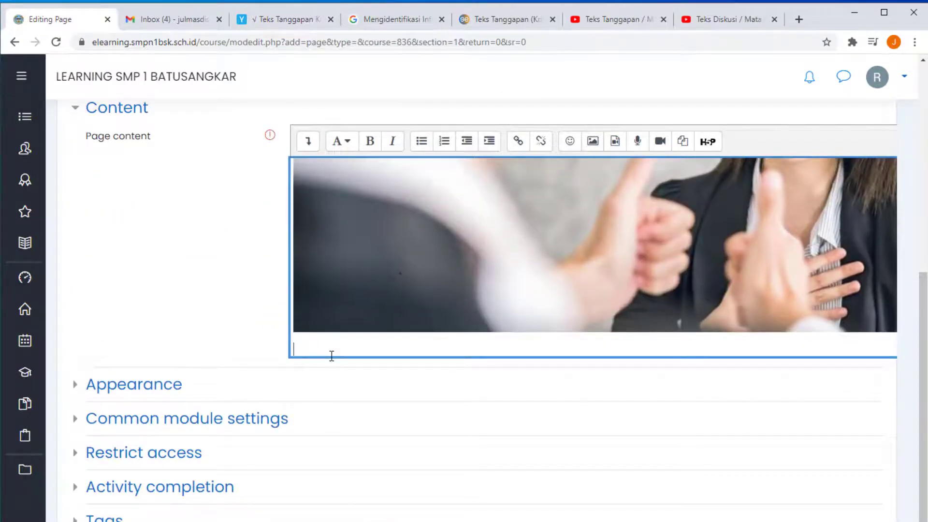
Copy the article paragraph from "Teks tanggapan kritis memiliki tujuan" to "mendukung atau menolak" below the photo, then save and return to the course.
{"action": "left_click", "coordinate": [272, 20]}
{"action": "scroll", "coordinate": [493, 339], "scroll_direction": "down", "scroll_amount": 1}
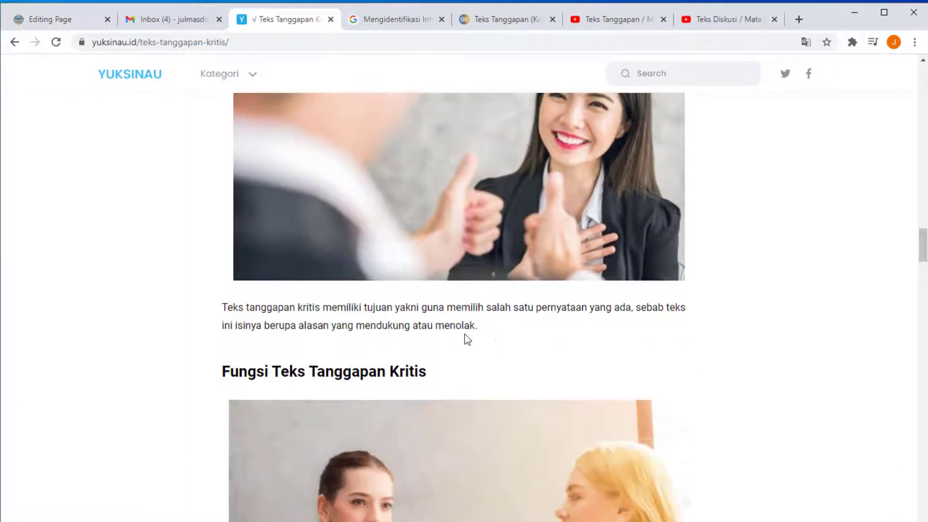
{"action": "left_click_drag", "start_coordinate": [478, 328], "coordinate": [222, 306]}
{"action": "right_click", "coordinate": [242, 307]}
{"action": "left_click", "coordinate": [272, 318]}
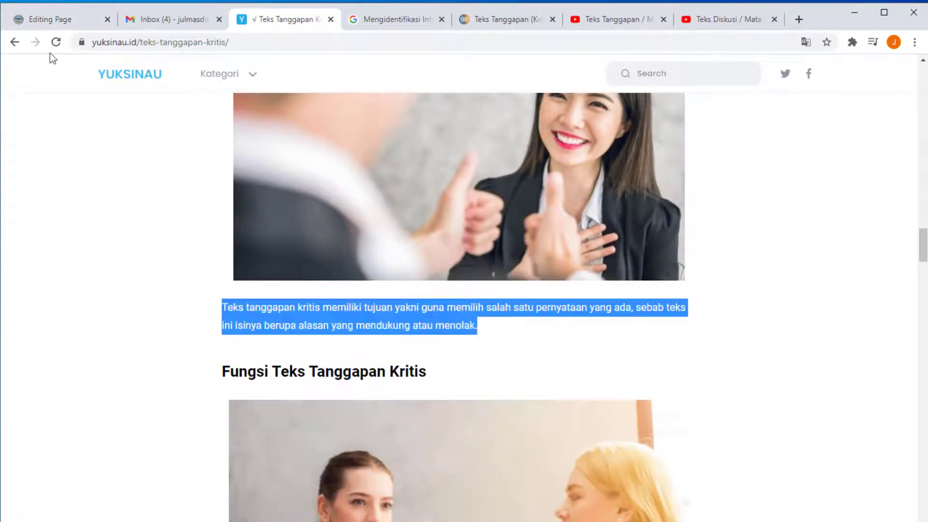
{"action": "left_click", "coordinate": [22, 19]}
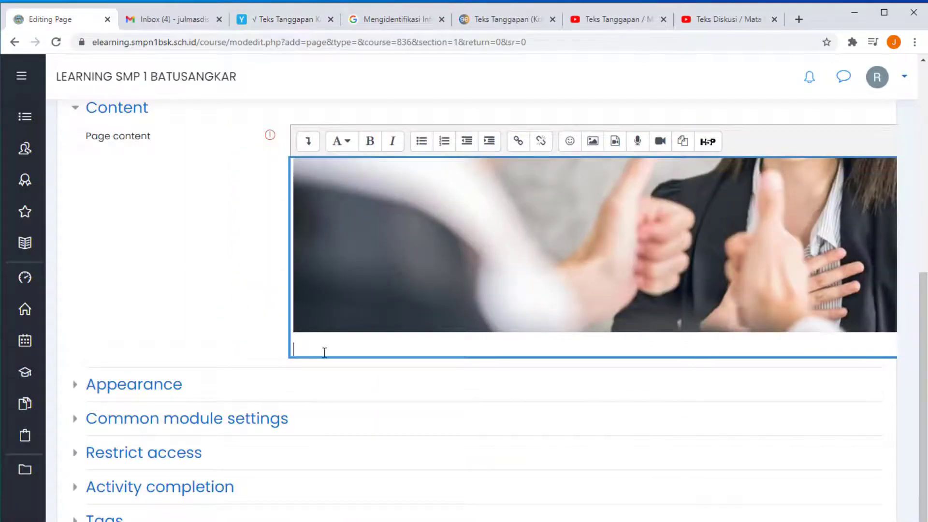
{"action": "key", "text": "ctrl+v"}
{"action": "scroll", "coordinate": [376, 276], "scroll_direction": "down", "scroll_amount": 1}
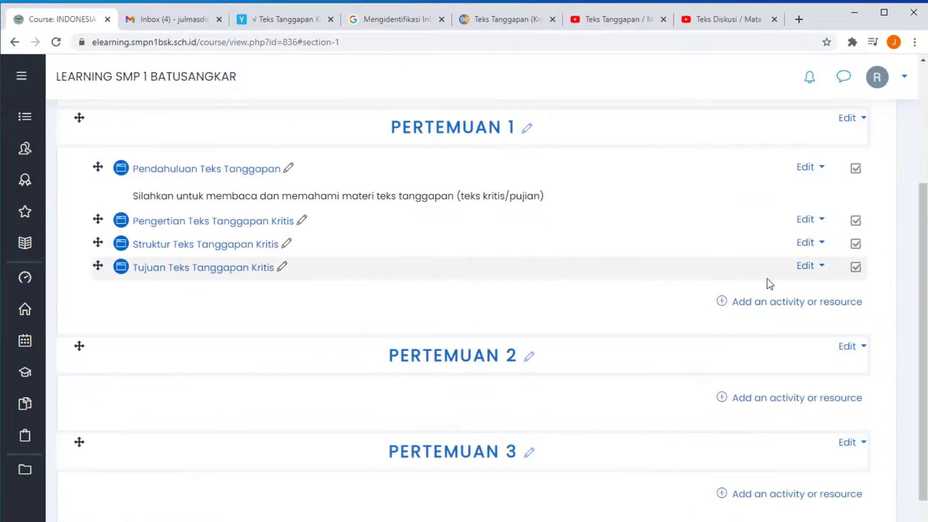
Add another Page resource to PERTEMUAN 1 and name it with the article's heading "Fungsi Teks Tanggapan Kritis".
{"action": "left_click", "coordinate": [799, 304]}
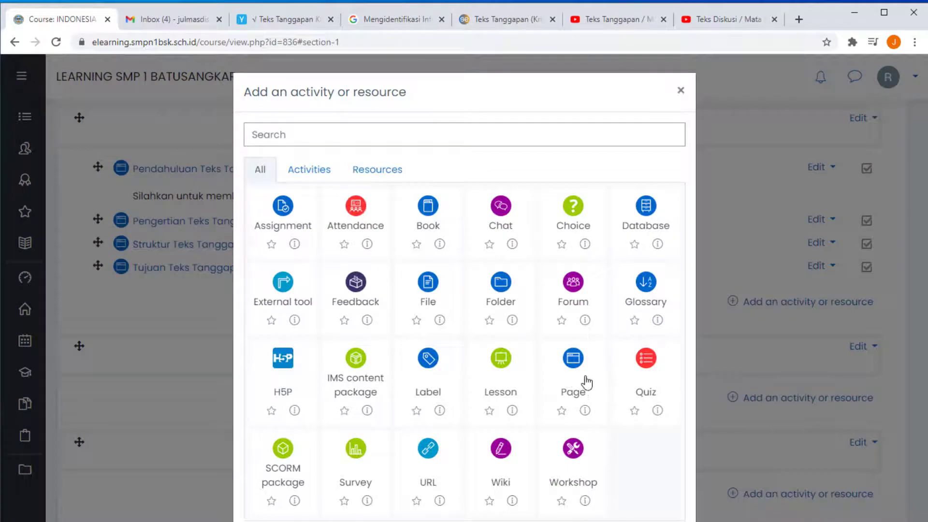
{"action": "left_click", "coordinate": [576, 373]}
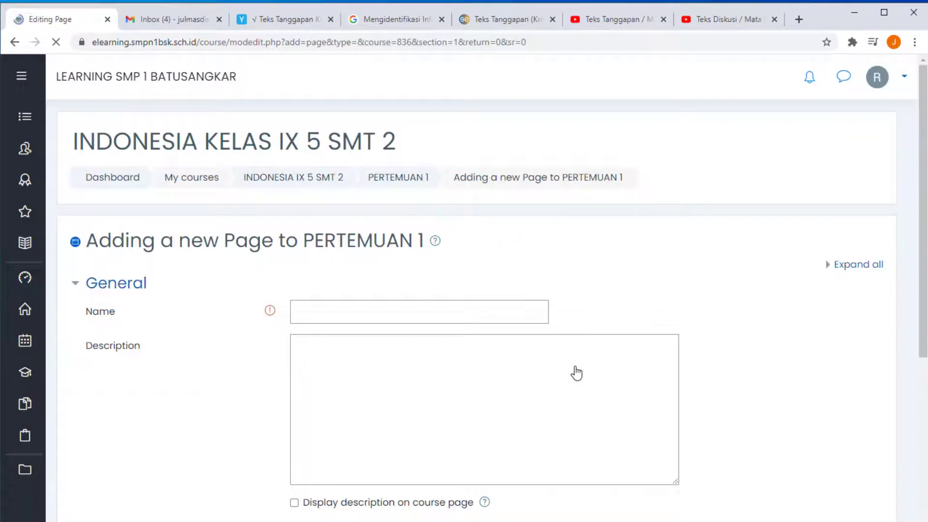
{"action": "left_click", "coordinate": [265, 19]}
{"action": "scroll", "coordinate": [372, 243], "scroll_direction": "down", "scroll_amount": 5}
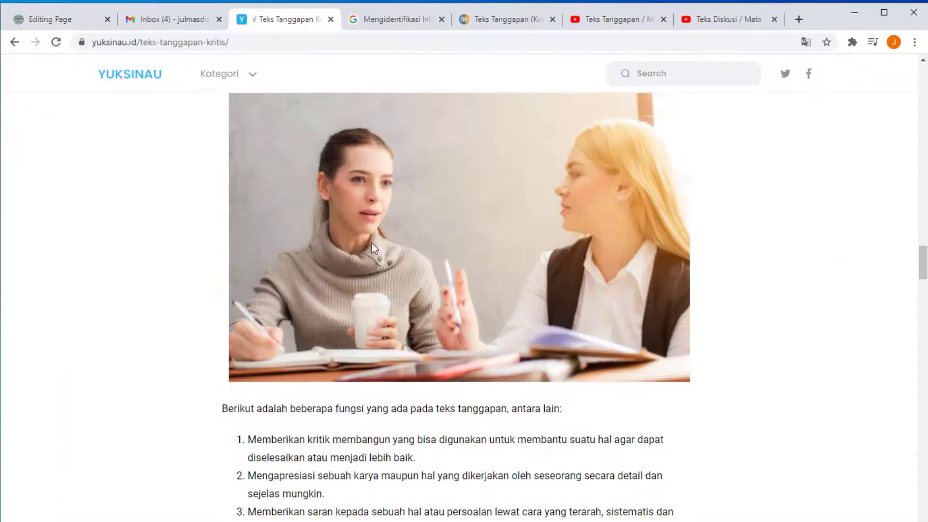
{"action": "scroll", "coordinate": [422, 333], "scroll_direction": "down", "scroll_amount": 5}
{"action": "scroll", "coordinate": [330, 336], "scroll_direction": "up", "scroll_amount": 10}
{"action": "triple_click", "coordinate": [253, 198]}
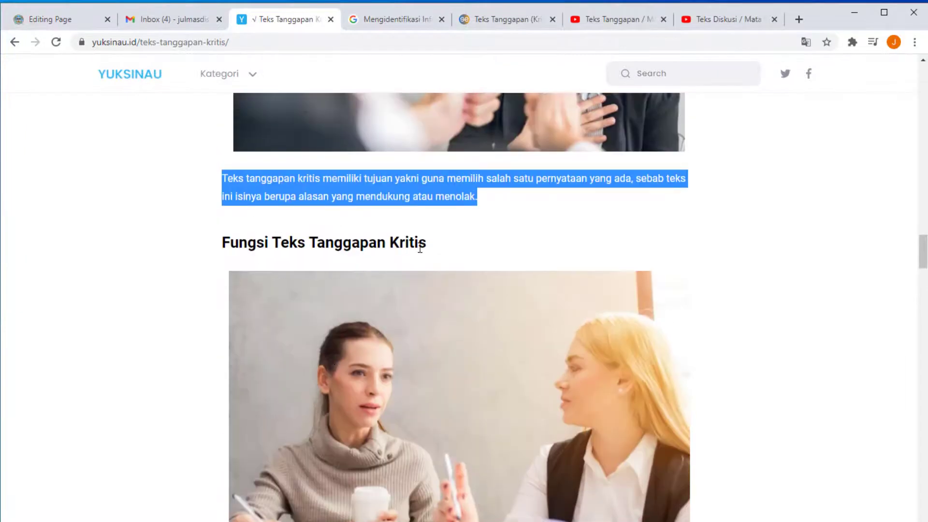
{"action": "left_click_drag", "start_coordinate": [439, 249], "coordinate": [229, 244]}
{"action": "right_click", "coordinate": [226, 244]}
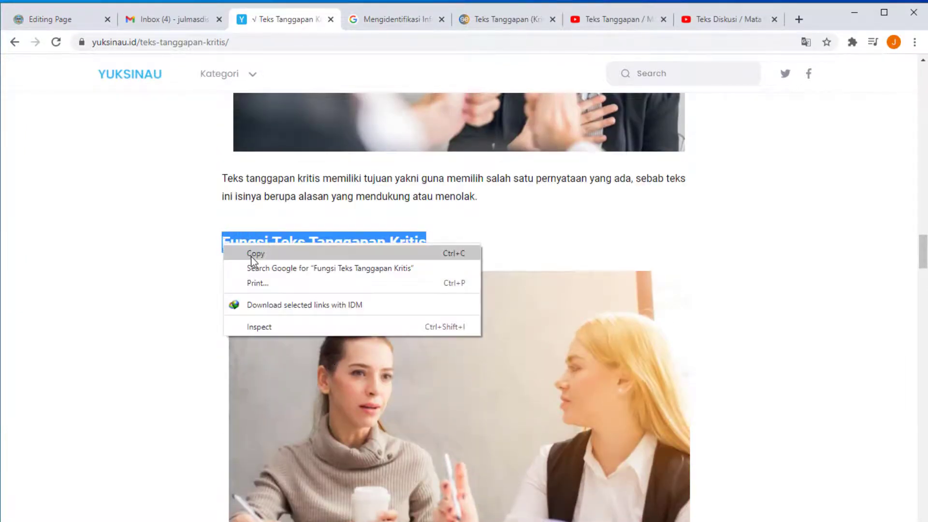
{"action": "left_click", "coordinate": [251, 257]}
{"action": "left_click", "coordinate": [68, 19]}
{"action": "left_click", "coordinate": [318, 315]}
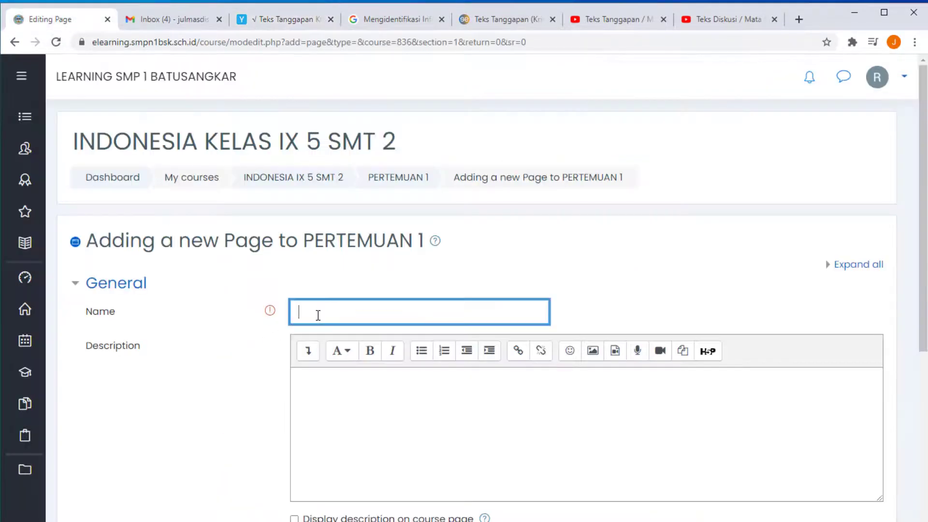
{"action": "key", "text": "ctrl+v"}
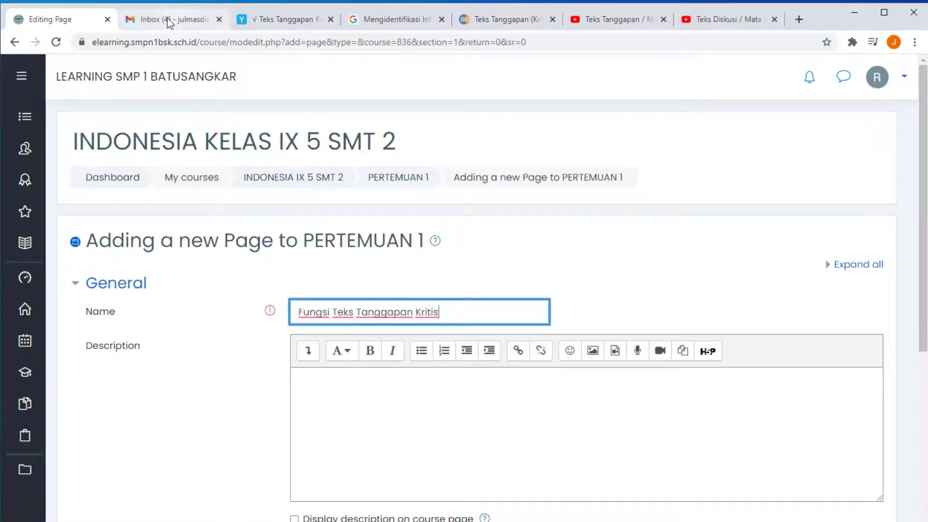
Copy the article's photo of two women talking under the Fungsi Teks Tanggapan Kritis heading into the page content.
{"action": "left_click", "coordinate": [270, 19]}
{"action": "scroll", "coordinate": [386, 282], "scroll_direction": "down", "scroll_amount": 3}
{"action": "right_click", "coordinate": [386, 283]}
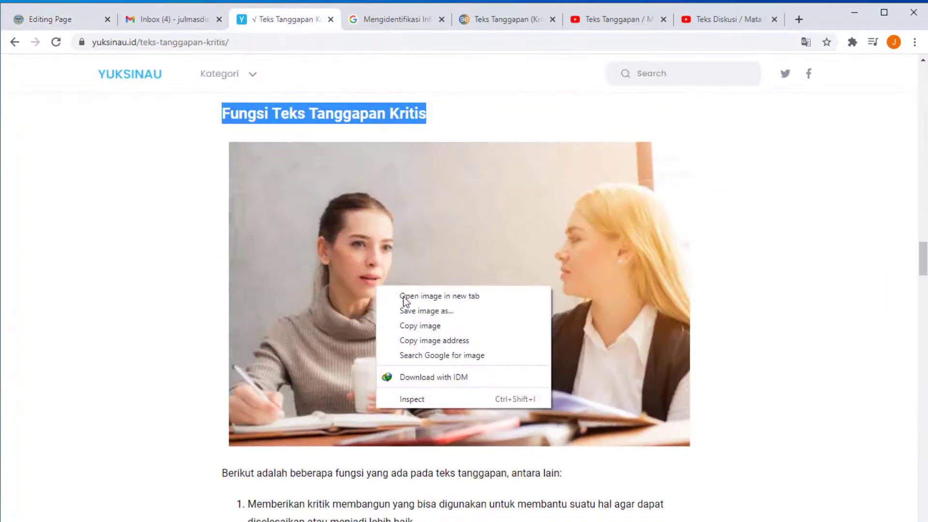
{"action": "left_click", "coordinate": [434, 324]}
{"action": "left_click", "coordinate": [74, 23]}
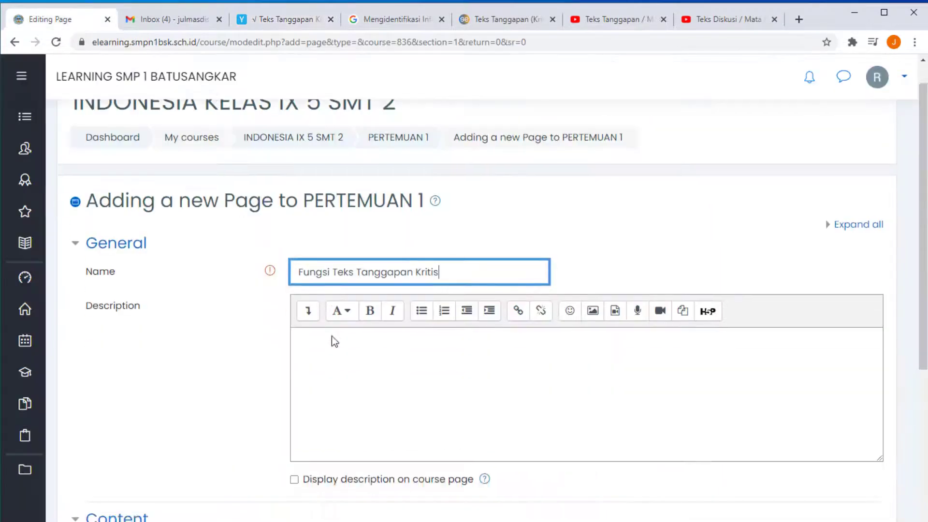
{"action": "scroll", "coordinate": [348, 416], "scroll_direction": "down", "scroll_amount": 2}
{"action": "left_click", "coordinate": [360, 501]}
{"action": "key", "text": "ctrl+v"}
{"action": "scroll", "coordinate": [373, 505], "scroll_direction": "down", "scroll_amount": 5}
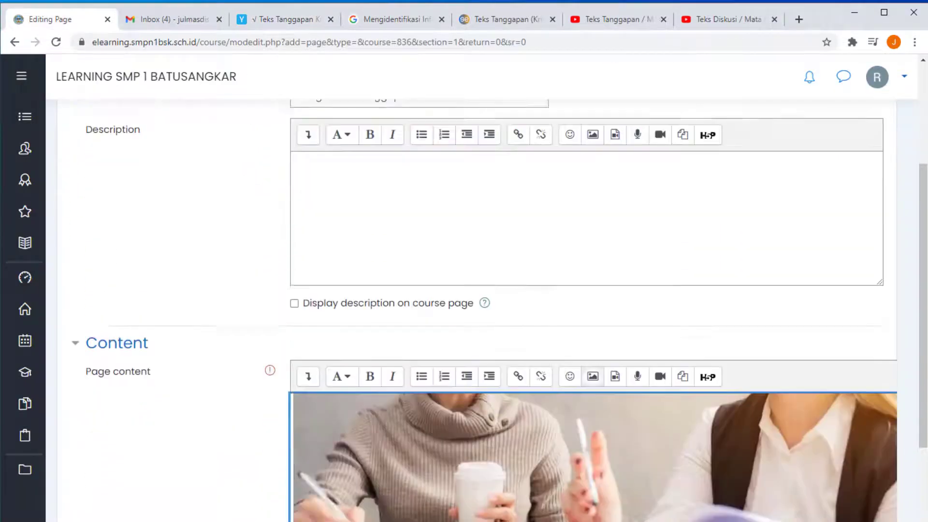
{"action": "scroll", "coordinate": [332, 419], "scroll_direction": "down", "scroll_amount": 1}
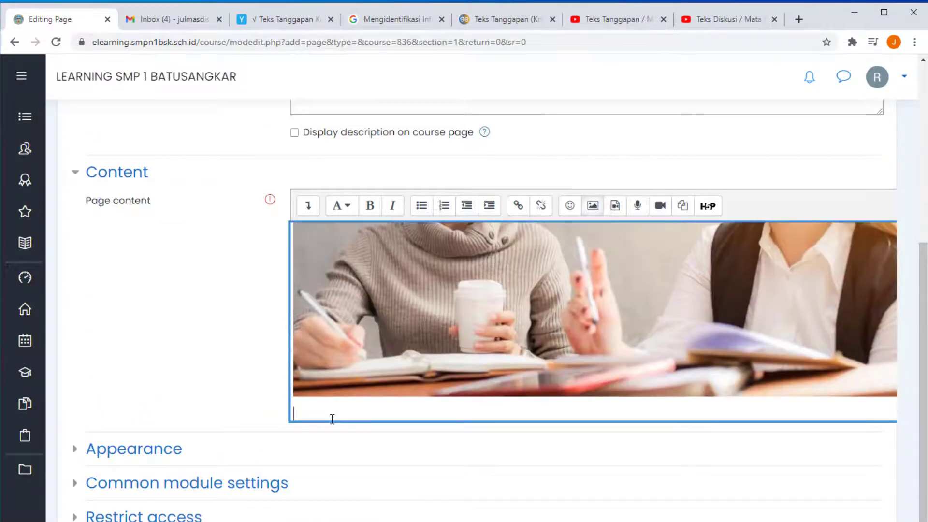
Copy the article's "Berikut adalah beberapa fungsi" sentence and its four-item list below the photo, then save and return to the course.
{"action": "left_click", "coordinate": [269, 21]}
{"action": "scroll", "coordinate": [385, 266], "scroll_direction": "down", "scroll_amount": 4}
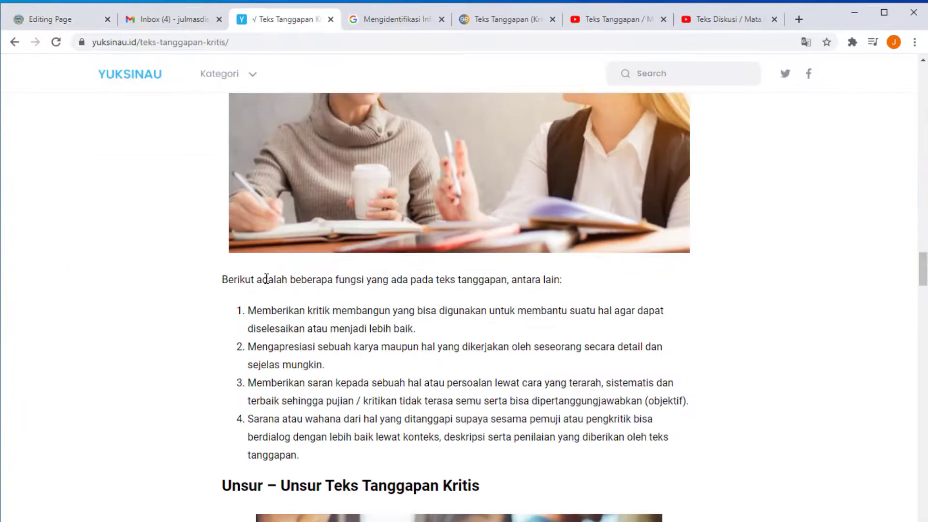
{"action": "left_click_drag", "start_coordinate": [222, 280], "coordinate": [359, 448]}
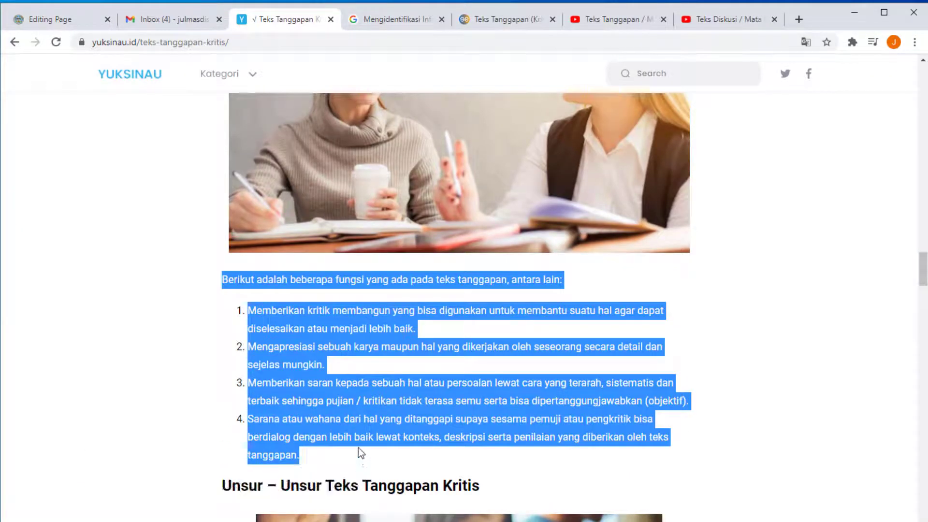
{"action": "right_click", "coordinate": [372, 427]}
{"action": "left_click", "coordinate": [387, 434]}
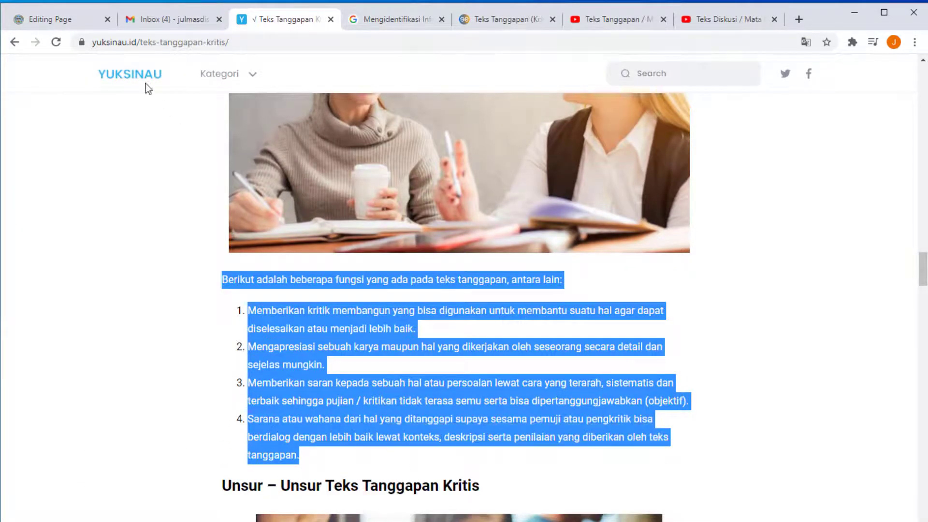
{"action": "left_click", "coordinate": [68, 21]}
{"action": "key", "text": "ctrl+v"}
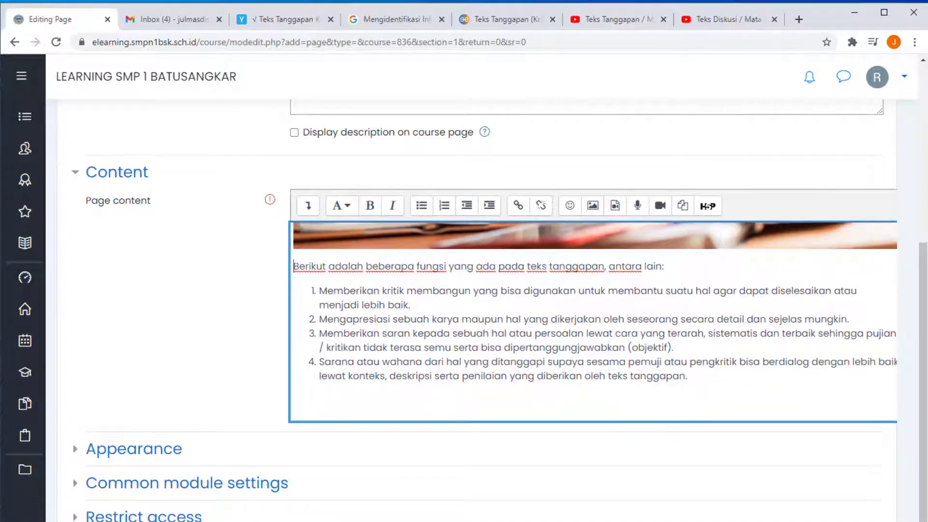
{"action": "left_click", "coordinate": [309, 521]}
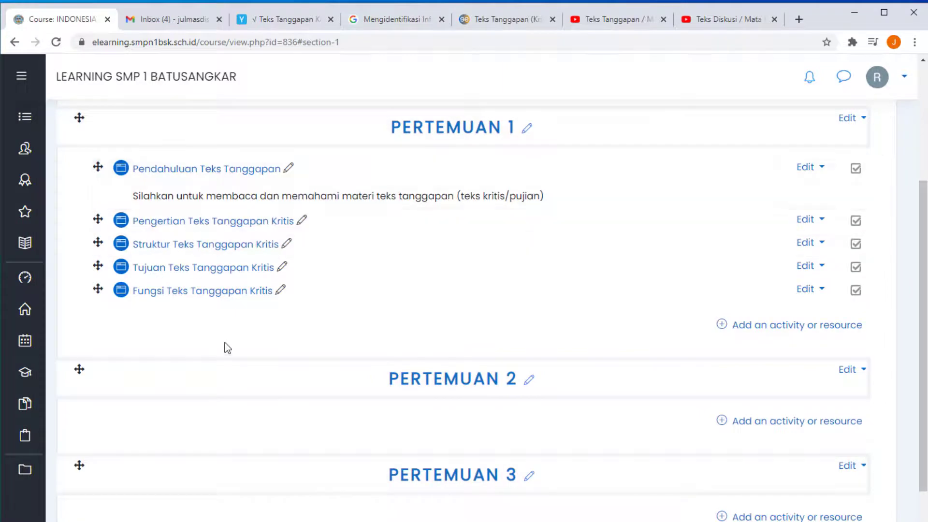
Look through the remaining sections of the yuksinau.id article, from Unsur – Unsur Teks Tanggapan Kritis to the smartphone example text.
{"action": "left_click", "coordinate": [285, 20]}
{"action": "scroll", "coordinate": [323, 187], "scroll_direction": "down", "scroll_amount": 8}
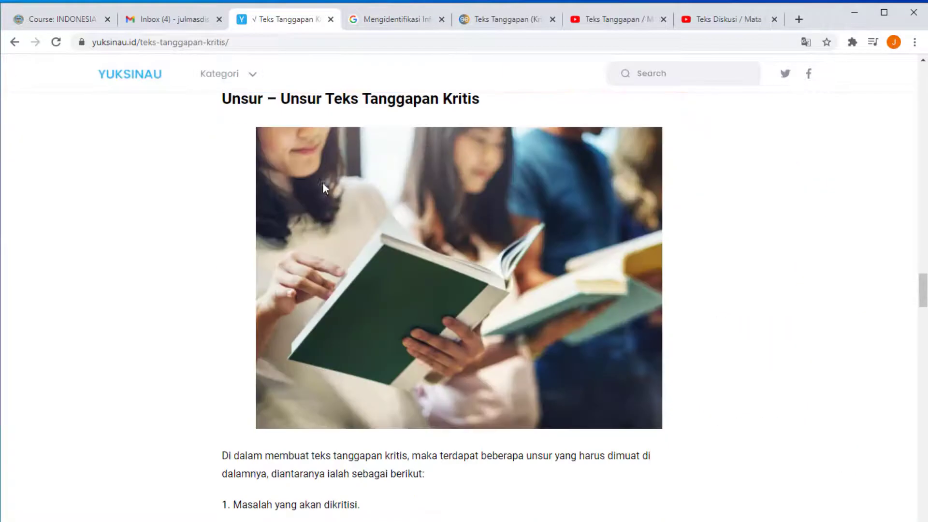
{"action": "scroll", "coordinate": [464, 507], "scroll_direction": "down", "scroll_amount": 20}
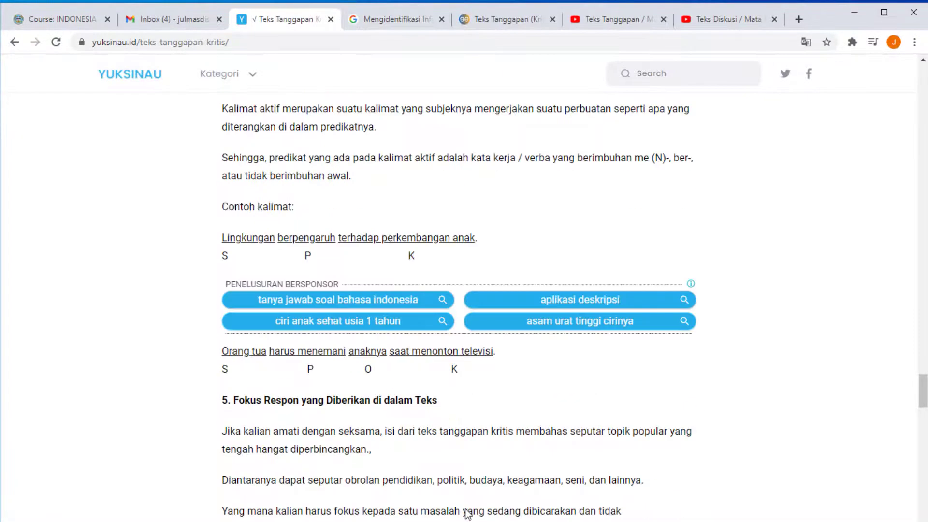
{"action": "scroll", "coordinate": [466, 513], "scroll_direction": "down", "scroll_amount": 20}
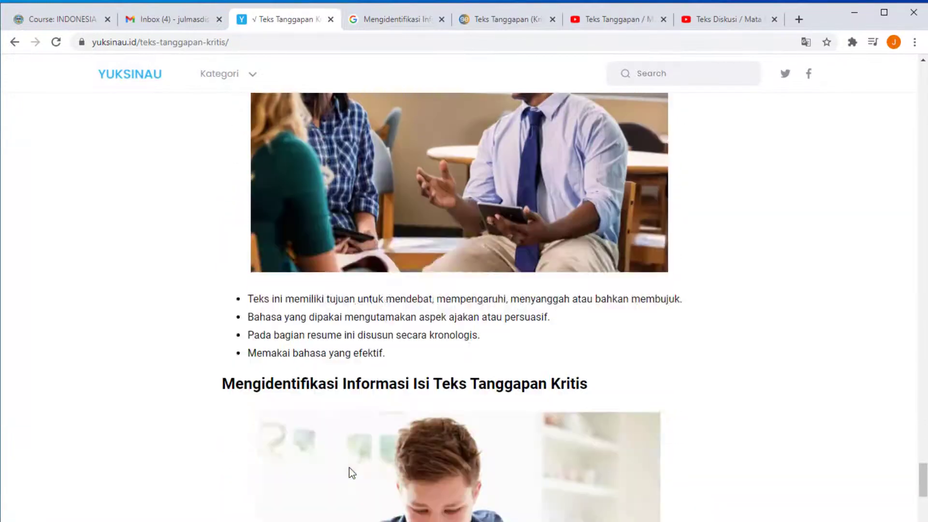
{"action": "scroll", "coordinate": [349, 468], "scroll_direction": "down", "scroll_amount": 20}
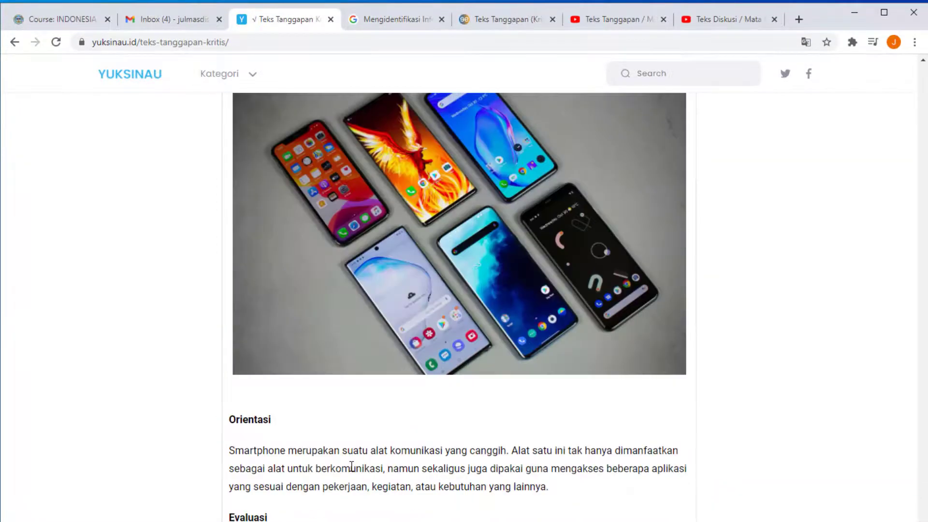
{"action": "scroll", "coordinate": [358, 467], "scroll_direction": "down", "scroll_amount": 5}
{"action": "scroll", "coordinate": [364, 457], "scroll_direction": "up", "scroll_amount": 20}
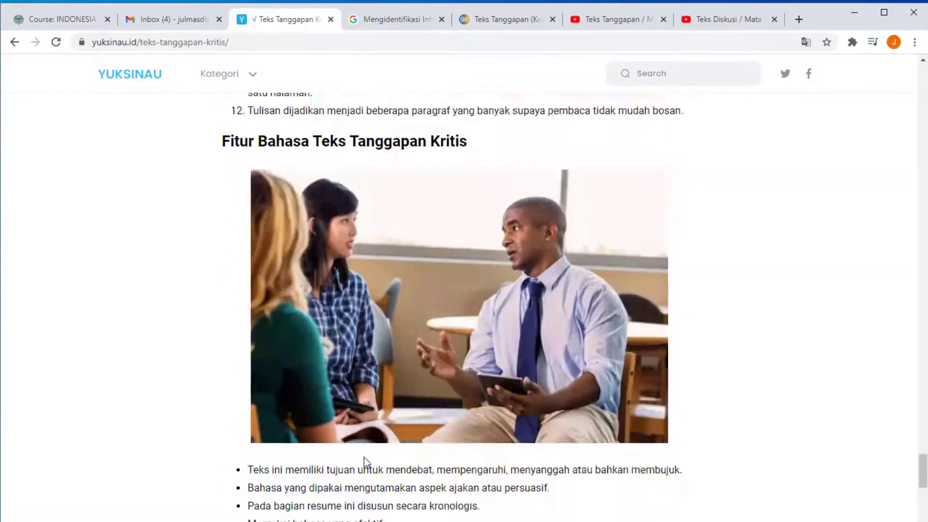
{"action": "scroll", "coordinate": [364, 457], "scroll_direction": "up", "scroll_amount": 15}
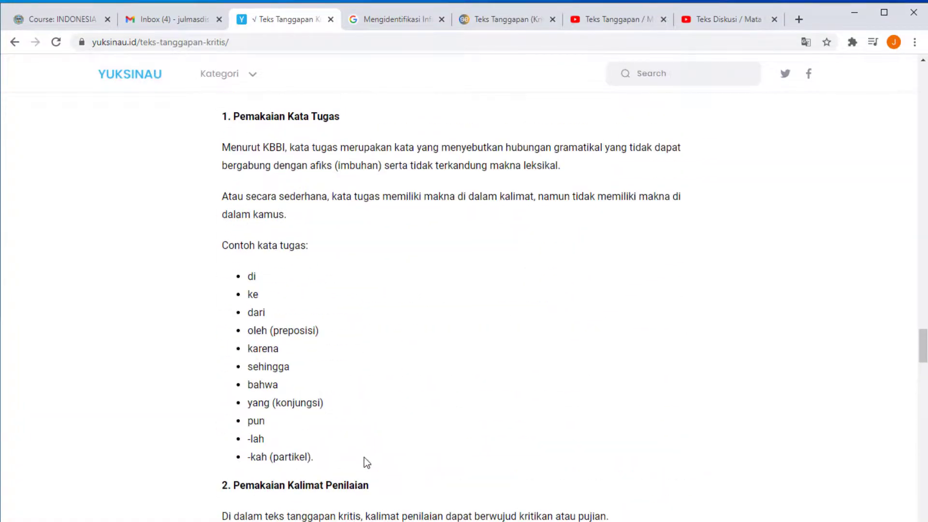
{"action": "scroll", "coordinate": [364, 458], "scroll_direction": "up", "scroll_amount": 20}
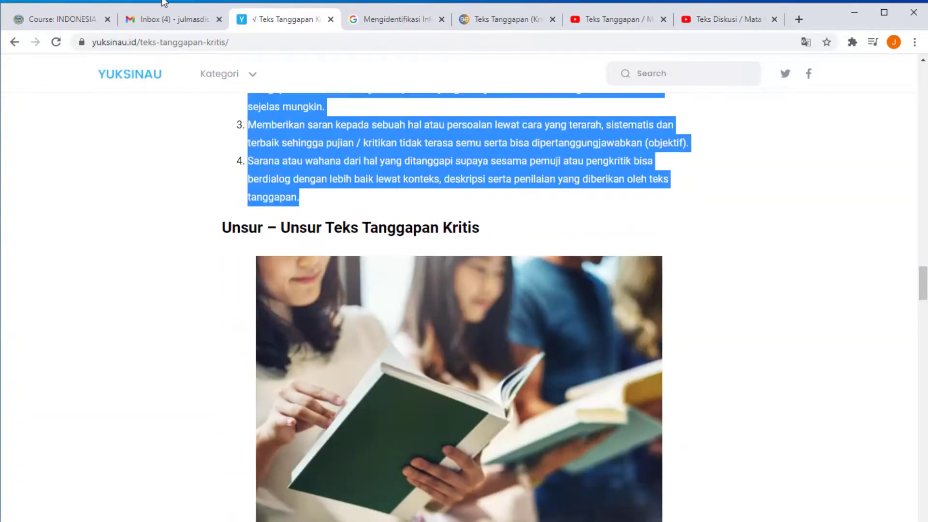
{"action": "left_click", "coordinate": [68, 17]}
{"action": "left_click", "coordinate": [287, 19]}
{"action": "scroll", "coordinate": [347, 259], "scroll_direction": "up", "scroll_amount": 2}
{"action": "scroll", "coordinate": [251, 317], "scroll_direction": "down", "scroll_amount": 12}
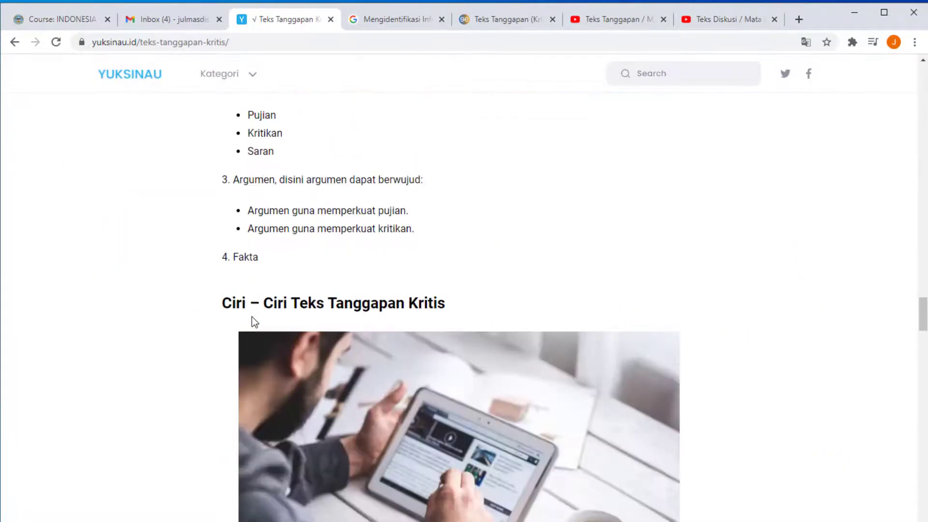
Add another Page resource to PERTEMUAN 1 and name it with the article's heading "Unsur – Unsur Teks Tanggapan Kritis".
{"action": "scroll", "coordinate": [312, 468], "scroll_direction": "up", "scroll_amount": 11}
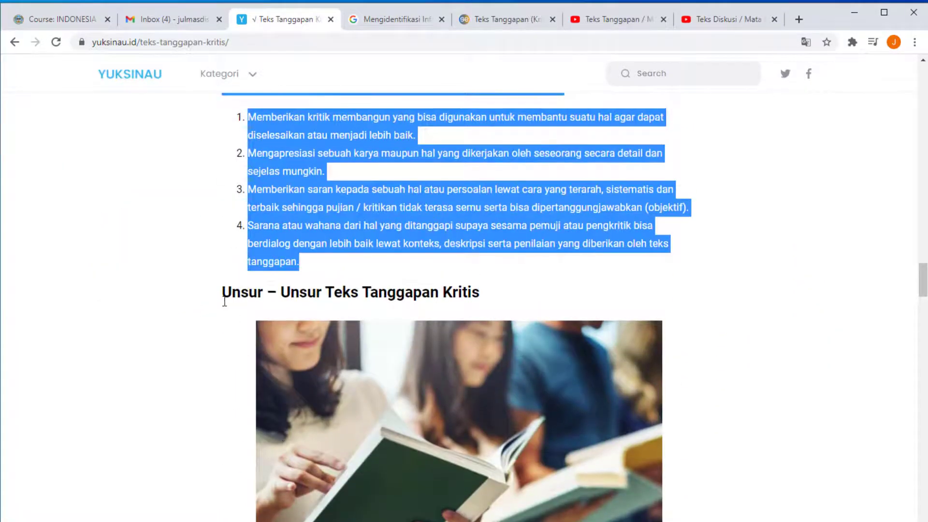
{"action": "left_click", "coordinate": [232, 298]}
{"action": "left_click_drag", "start_coordinate": [231, 299], "coordinate": [477, 300]}
{"action": "right_click", "coordinate": [472, 296]}
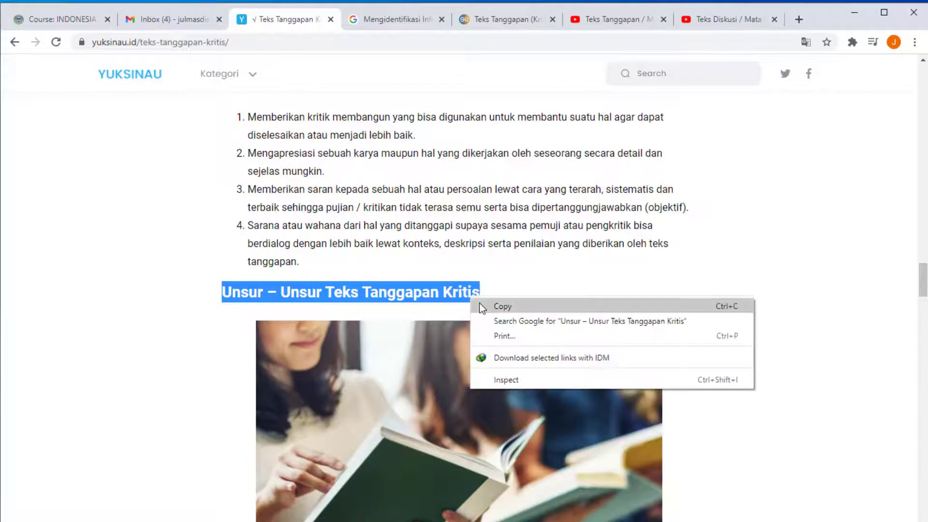
{"action": "left_click", "coordinate": [488, 305]}
{"action": "left_click", "coordinate": [38, 22]}
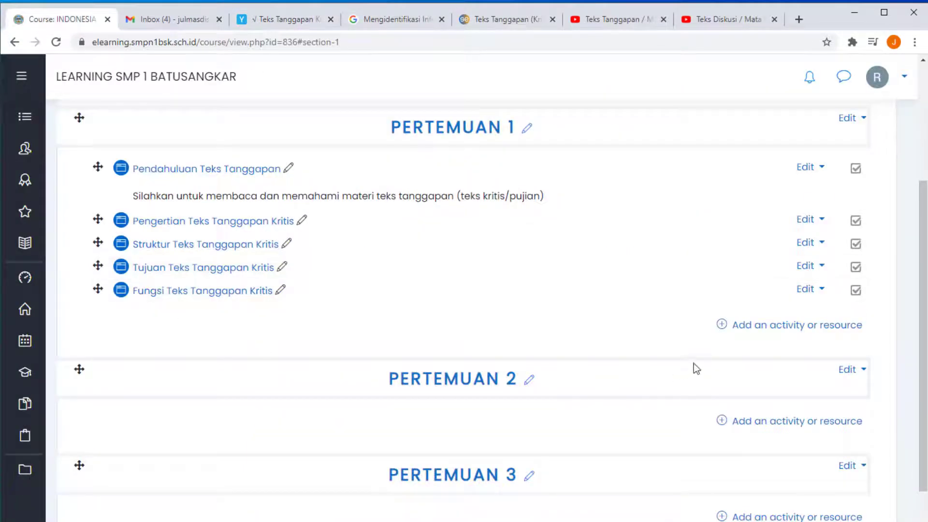
{"action": "left_click", "coordinate": [728, 326]}
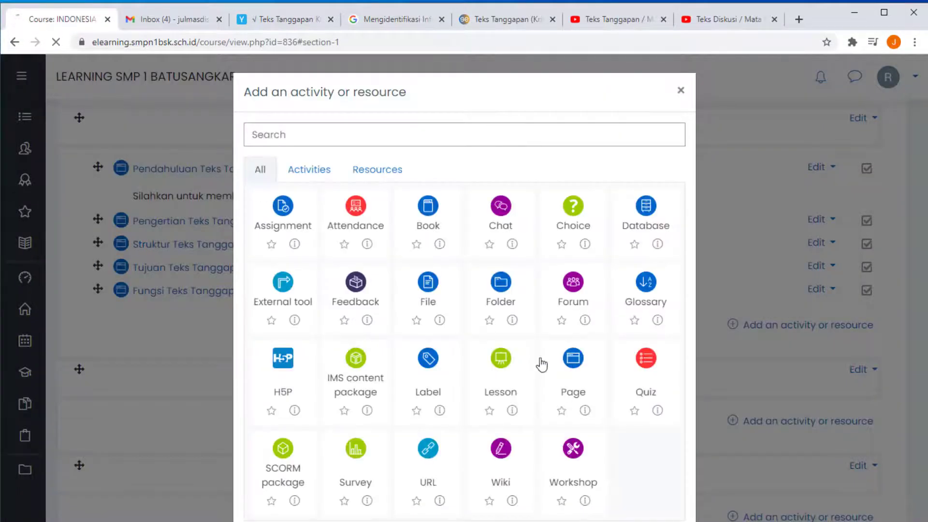
{"action": "left_click", "coordinate": [541, 365]}
{"action": "left_click", "coordinate": [339, 312]}
{"action": "type", "text": "Unsur – Unsur Teks Tanggapan Kritis"}
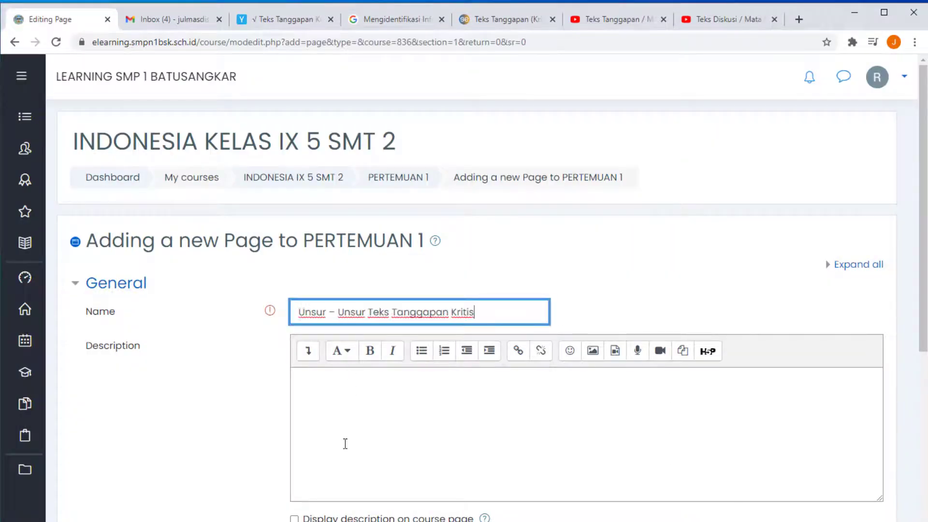
Copy the article's photo of people holding open books into the page content and start a new line below it.
{"action": "left_click", "coordinate": [285, 19]}
{"action": "scroll", "coordinate": [421, 306], "scroll_direction": "down", "scroll_amount": 4}
{"action": "right_click", "coordinate": [396, 262]}
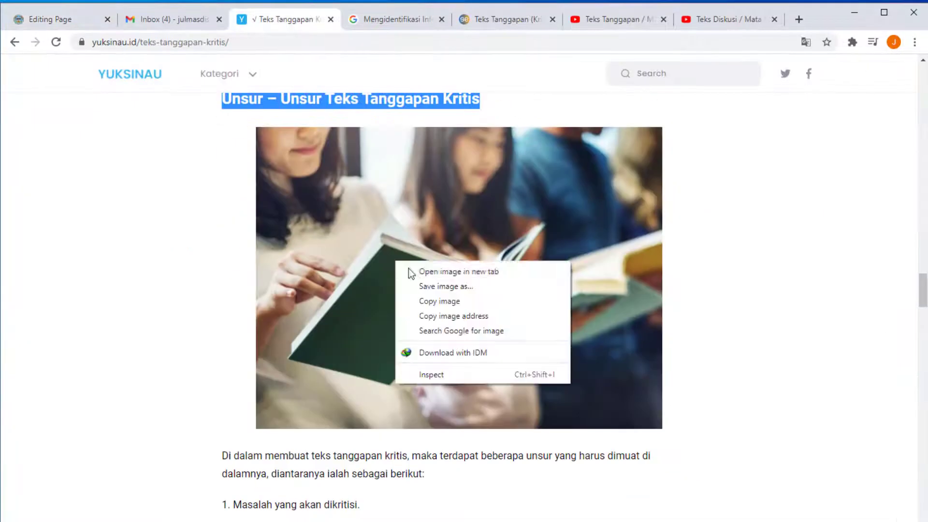
{"action": "left_click", "coordinate": [451, 301]}
{"action": "left_click", "coordinate": [55, 19]}
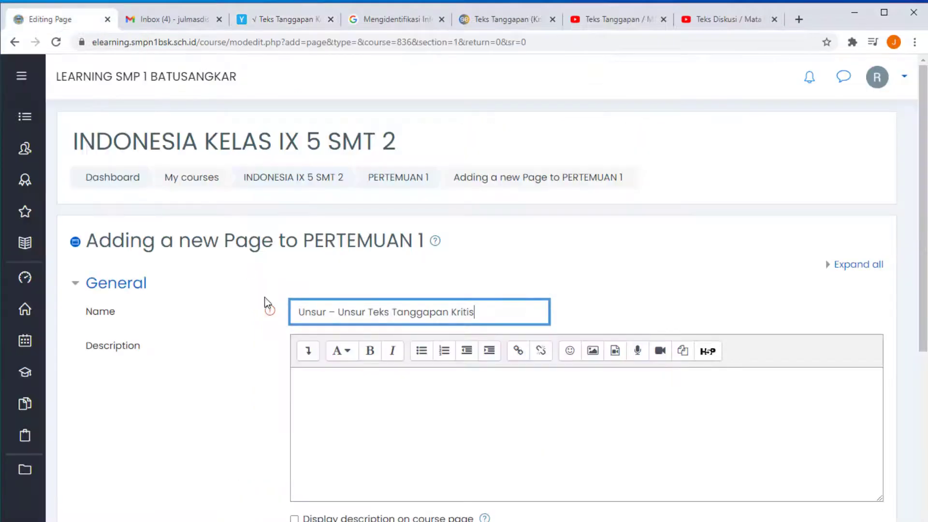
{"action": "scroll", "coordinate": [365, 478], "scroll_direction": "down", "scroll_amount": 4}
{"action": "left_click", "coordinate": [362, 450]}
{"action": "key", "text": "ctrl+v"}
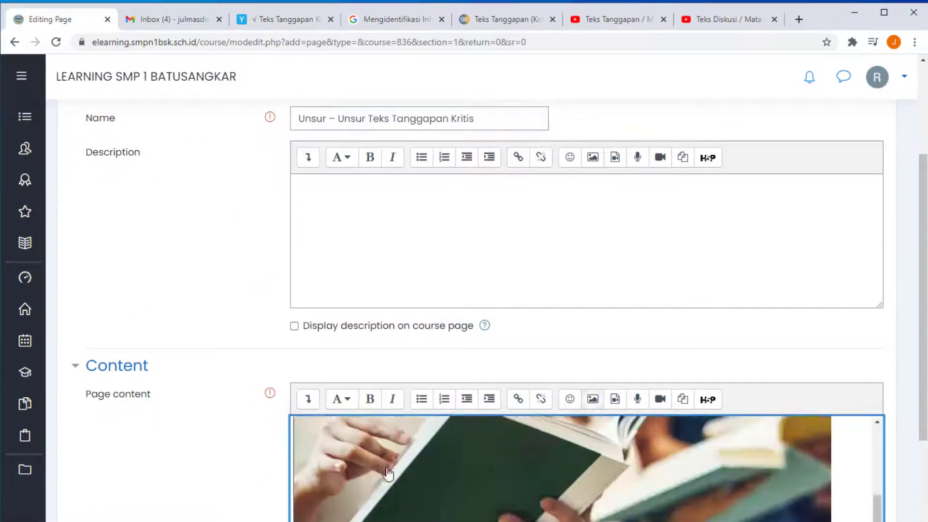
{"action": "key", "text": "Return"}
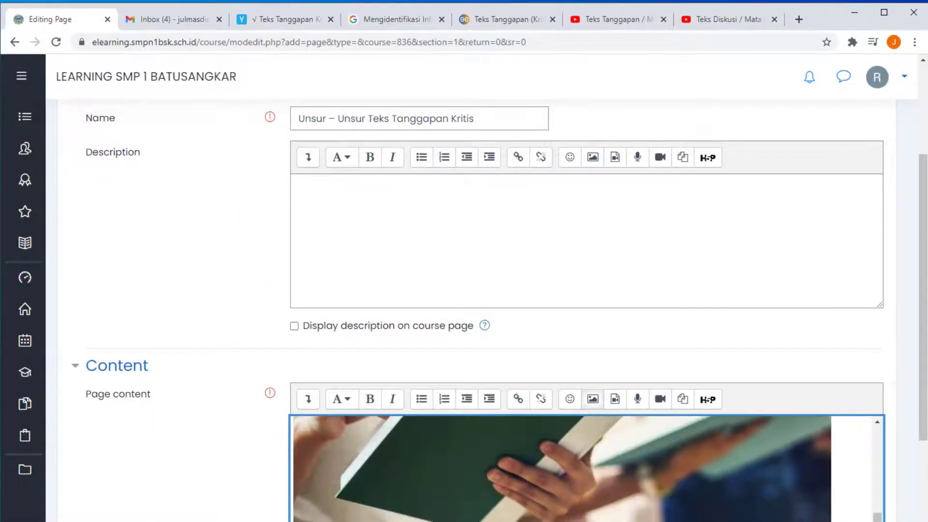
Copy the article text from "Di dalam membuat teks tanggapan kritis" to "4. Fakta" below the photo, then save and return to the course.
{"action": "left_click", "coordinate": [256, 22]}
{"action": "scroll", "coordinate": [309, 249], "scroll_direction": "down", "scroll_amount": 4}
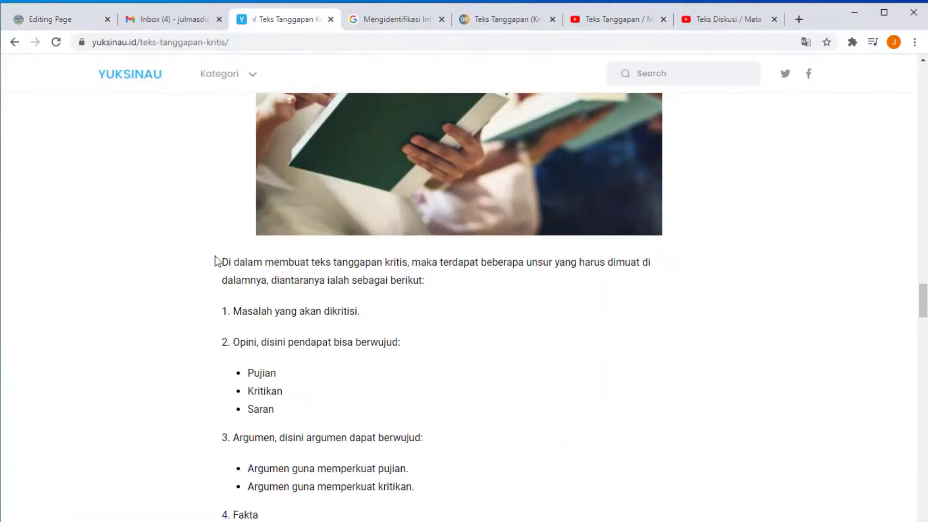
{"action": "left_click_drag", "start_coordinate": [216, 261], "coordinate": [396, 518]}
{"action": "right_click", "coordinate": [373, 471]}
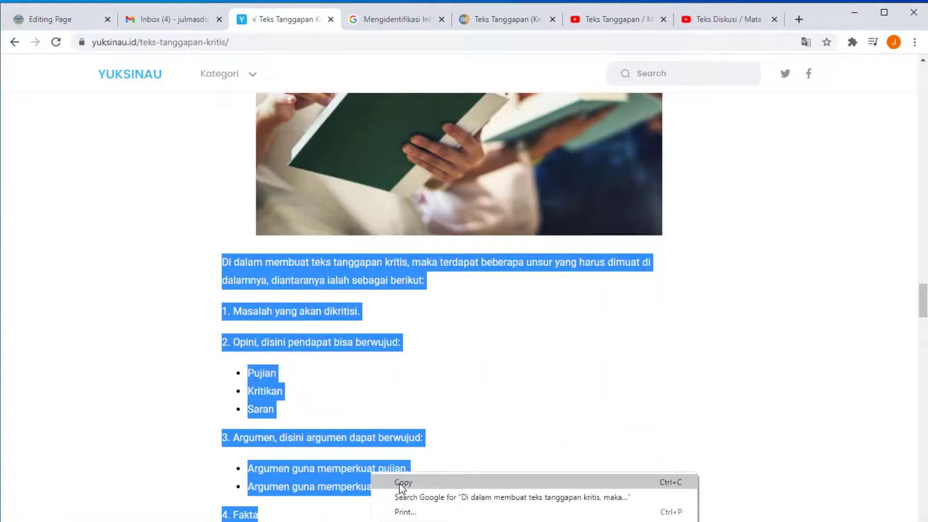
{"action": "left_click", "coordinate": [401, 481]}
{"action": "left_click", "coordinate": [69, 18]}
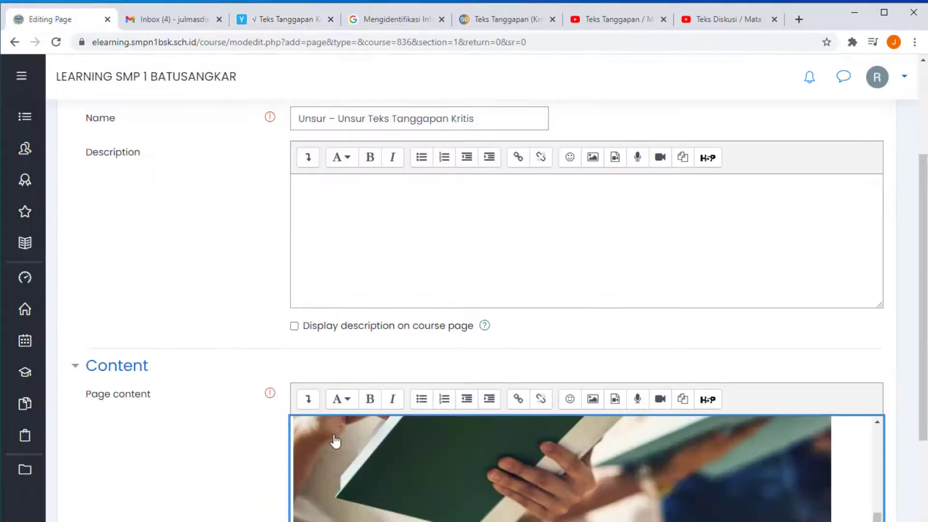
{"action": "scroll", "coordinate": [335, 441], "scroll_direction": "down", "scroll_amount": 1}
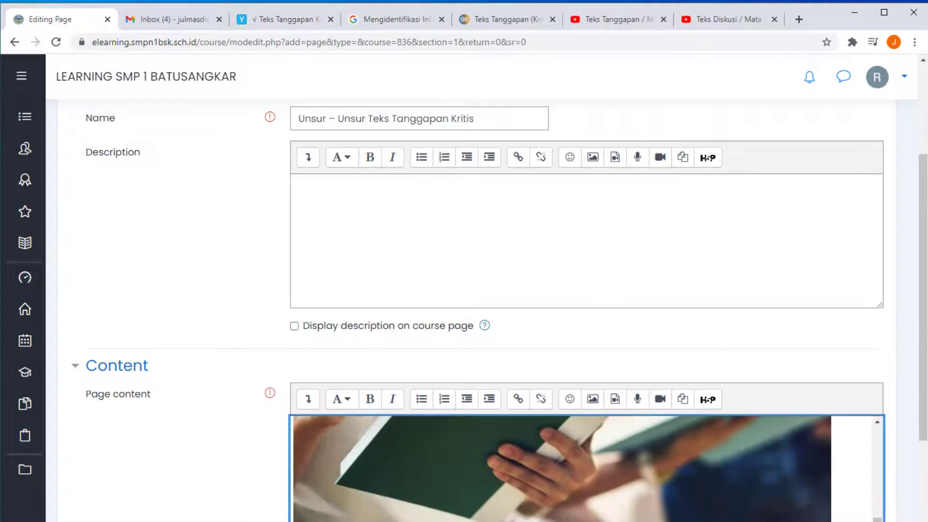
{"action": "key", "text": "ctrl+v"}
{"action": "scroll", "coordinate": [587, 465], "scroll_direction": "down", "scroll_amount": 10}
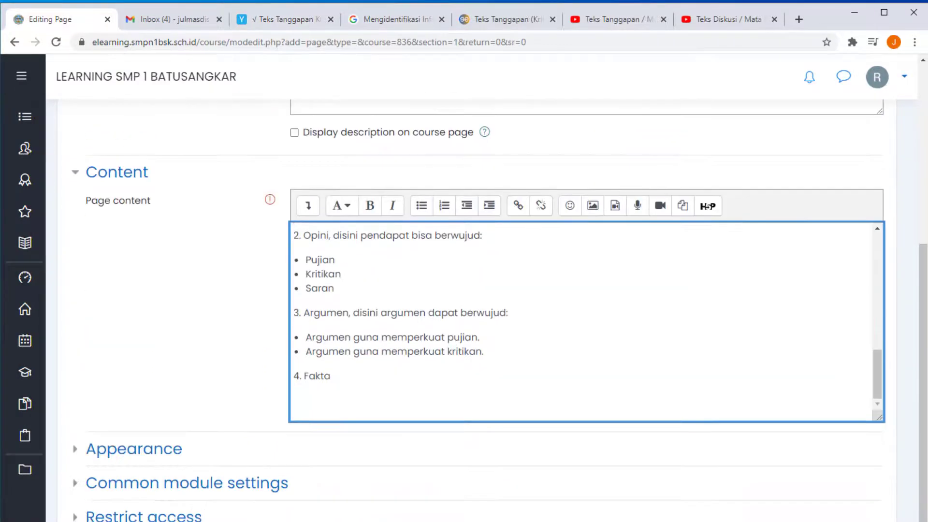
{"action": "scroll", "coordinate": [352, 481], "scroll_direction": "down", "scroll_amount": 5}
{"action": "left_click", "coordinate": [360, 461]}
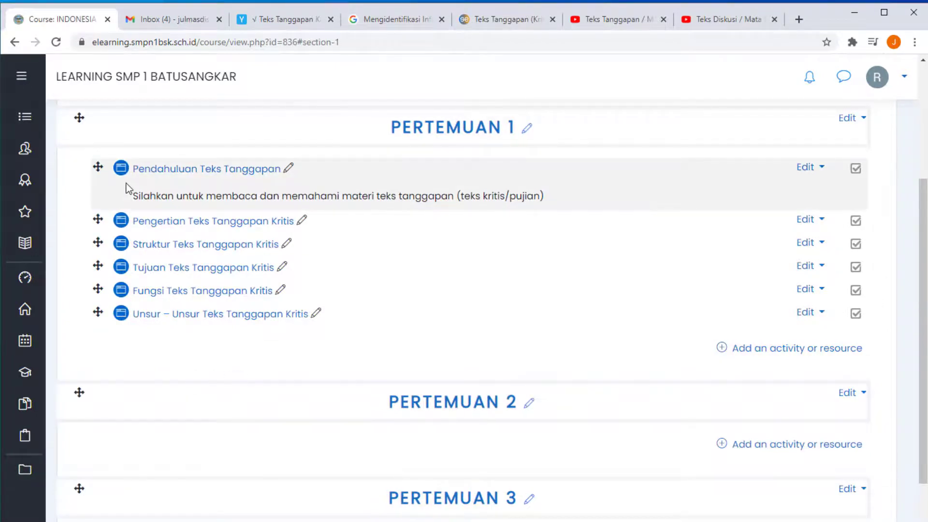
Select the article's heading "Ciri – Ciri Teks Tanggapan Kritis" and view the section beneath it.
{"action": "left_click", "coordinate": [265, 20]}
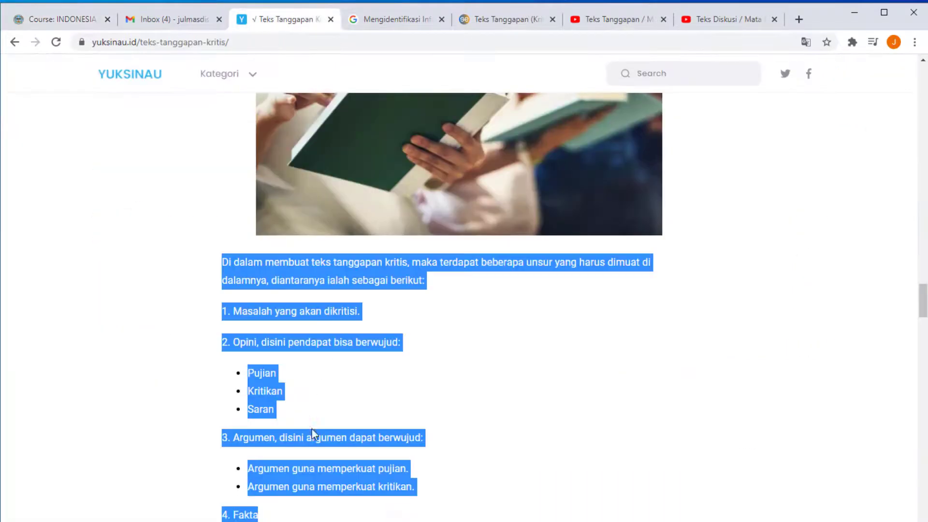
{"action": "scroll", "coordinate": [312, 429], "scroll_direction": "down", "scroll_amount": 6}
{"action": "left_click_drag", "start_coordinate": [219, 237], "coordinate": [356, 256]}
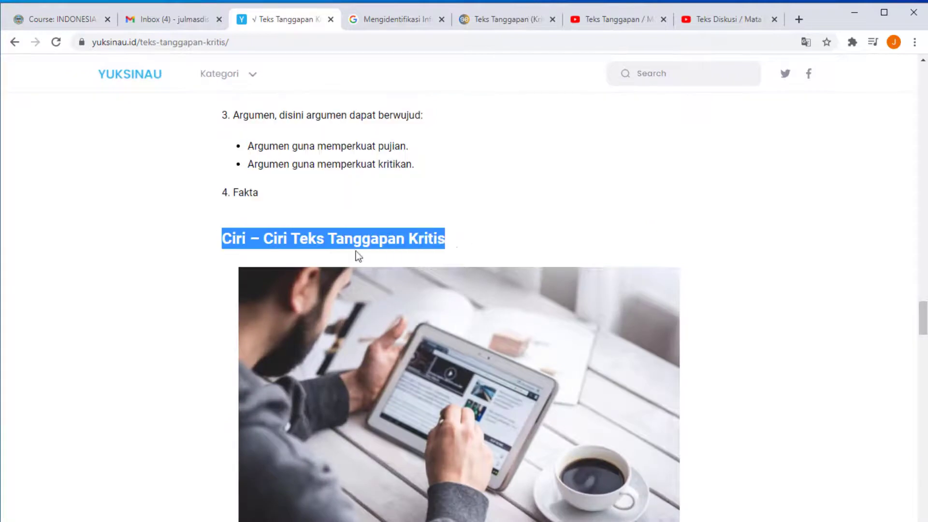
{"action": "scroll", "coordinate": [425, 344], "scroll_direction": "down", "scroll_amount": 4}
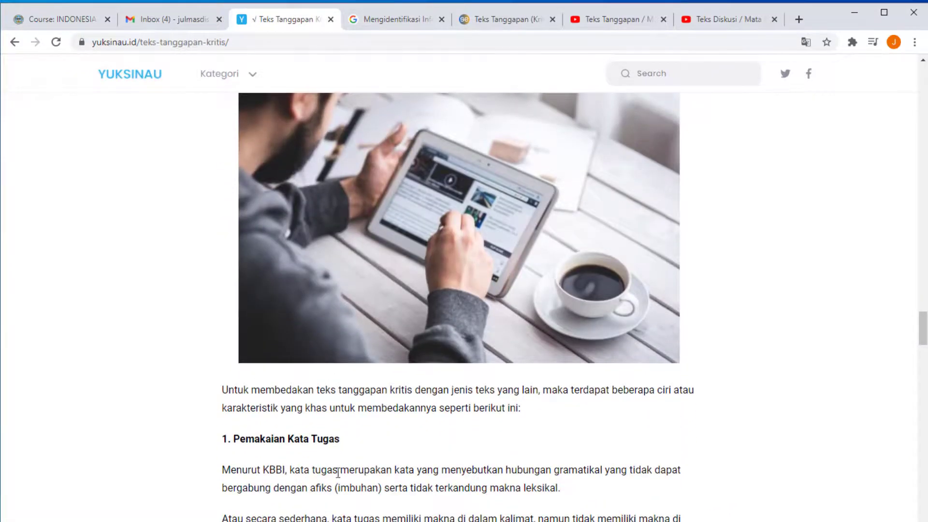